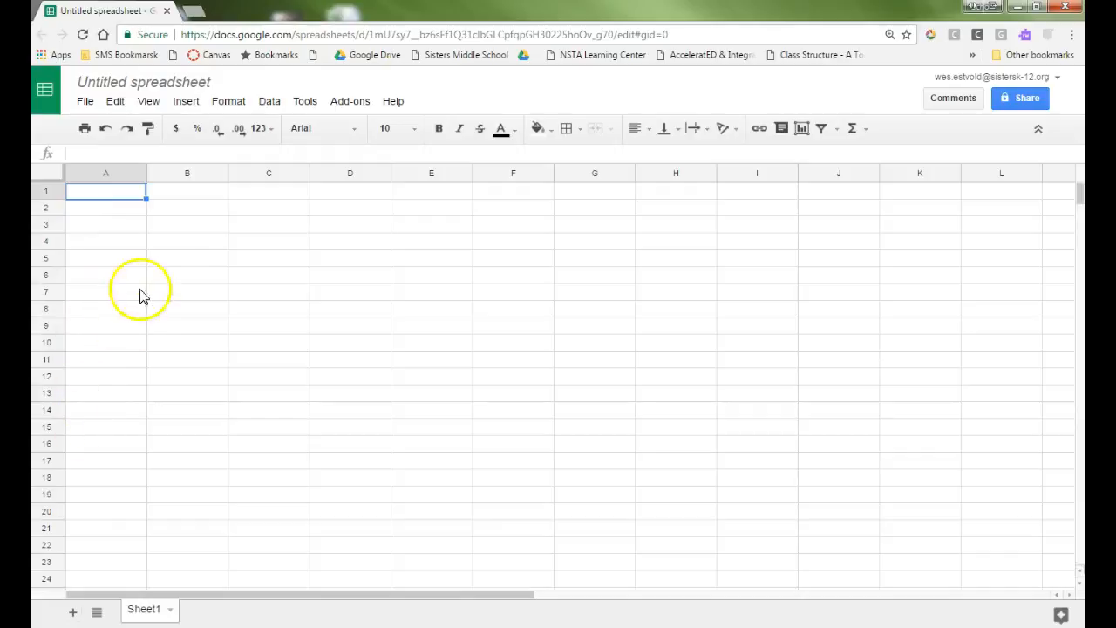
Widen column A to nearly twice the width of the other columns.
{"action": "left_click", "coordinate": [192, 198]}
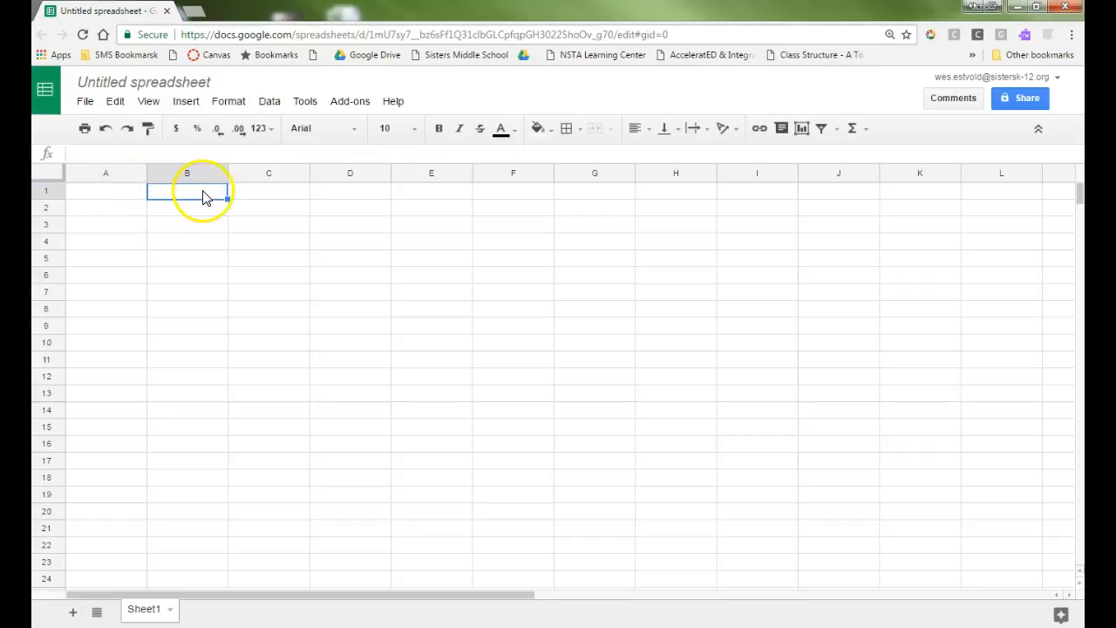
{"action": "left_click", "coordinate": [271, 227]}
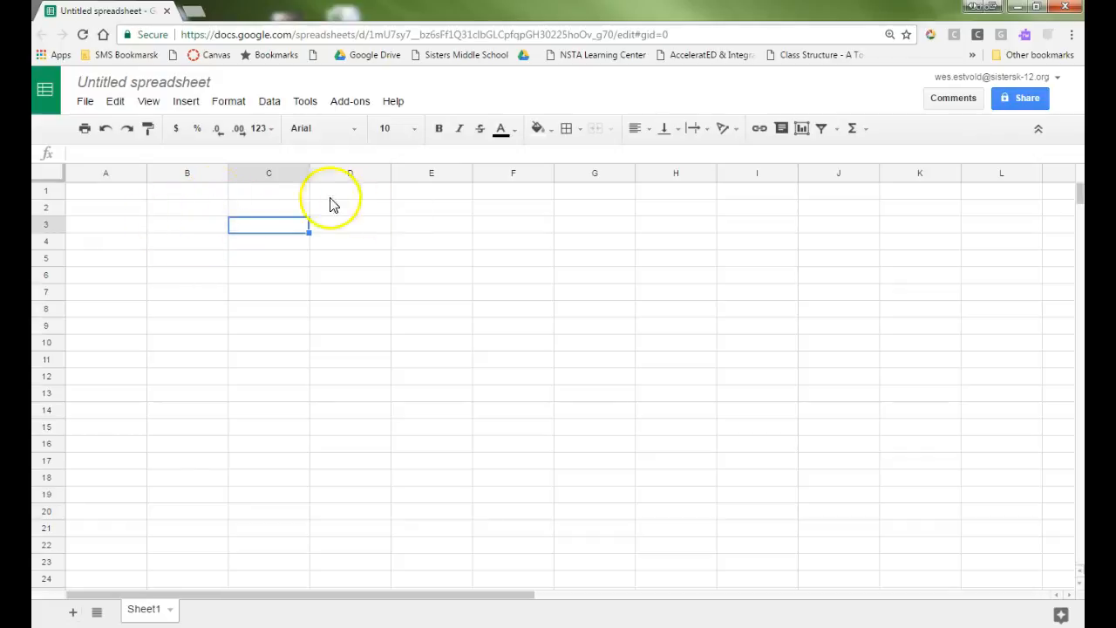
{"action": "left_click", "coordinate": [105, 191]}
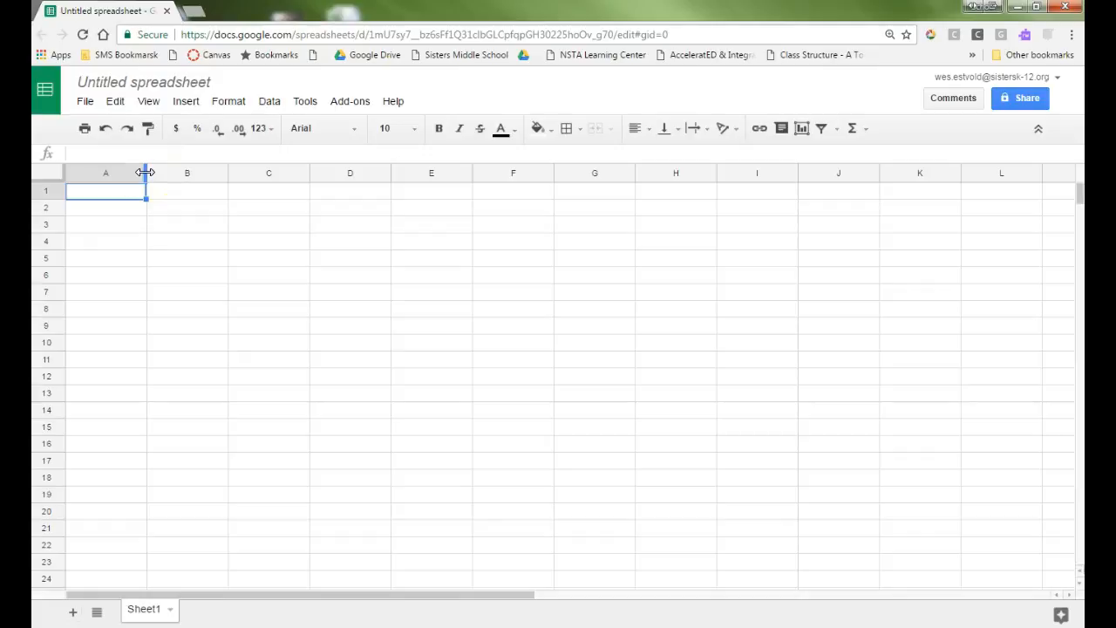
{"action": "left_click_drag", "start_coordinate": [145, 172], "coordinate": [210, 172]}
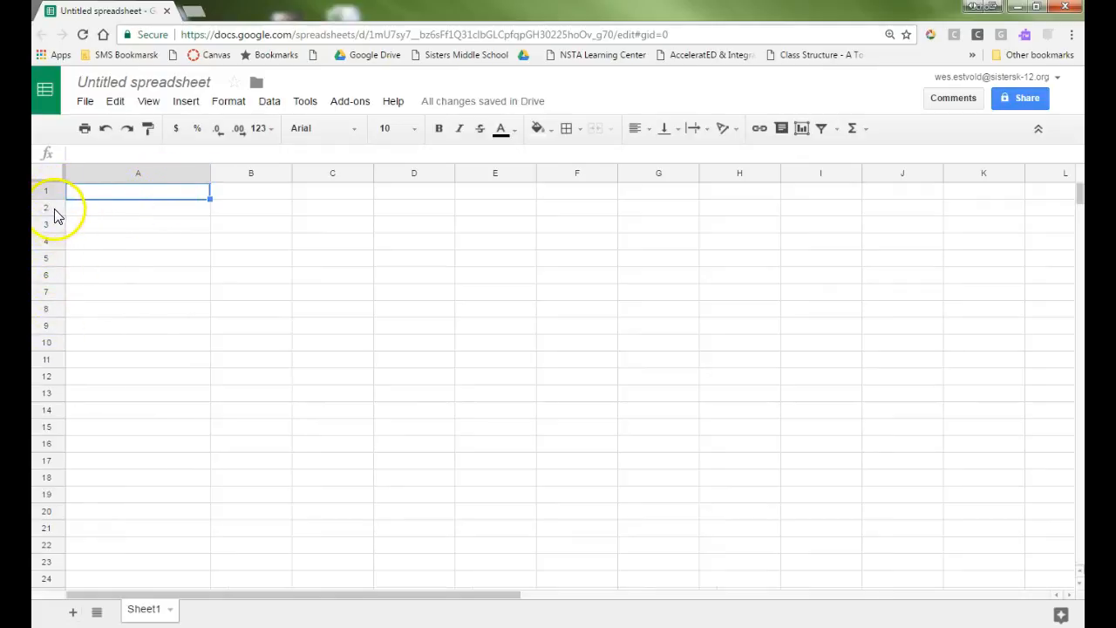
Try making row 1 taller, and undo the height change.
{"action": "left_click_drag", "start_coordinate": [58, 197], "coordinate": [57, 214]}
{"action": "left_click", "coordinate": [106, 128]}
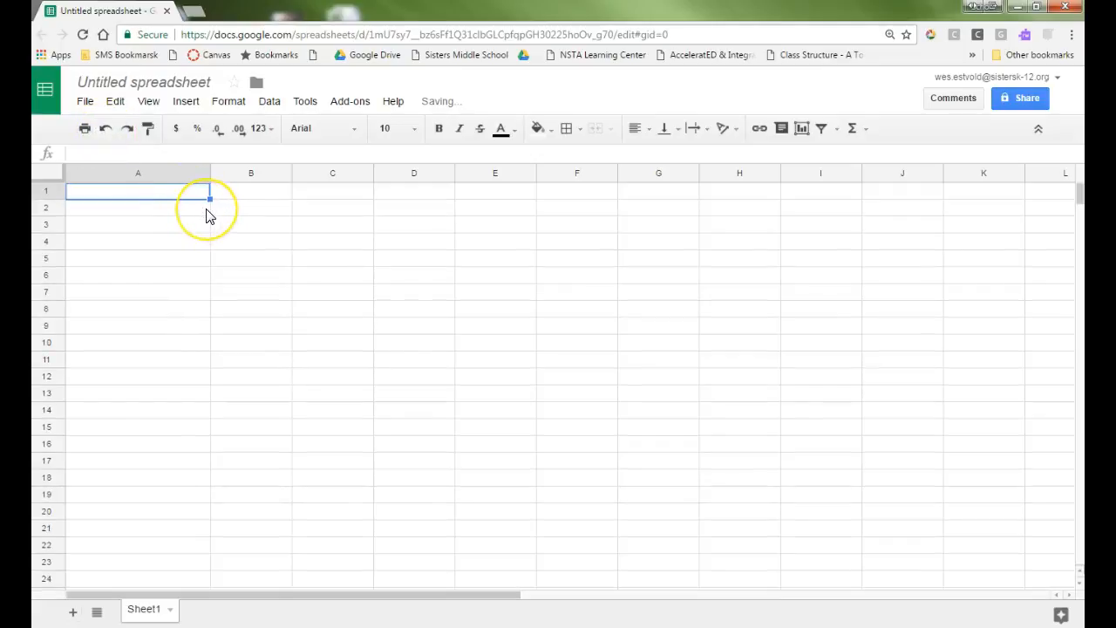
Try resizing columns A through E together to one uniform width, and undo the resize.
{"action": "left_click", "coordinate": [152, 179]}
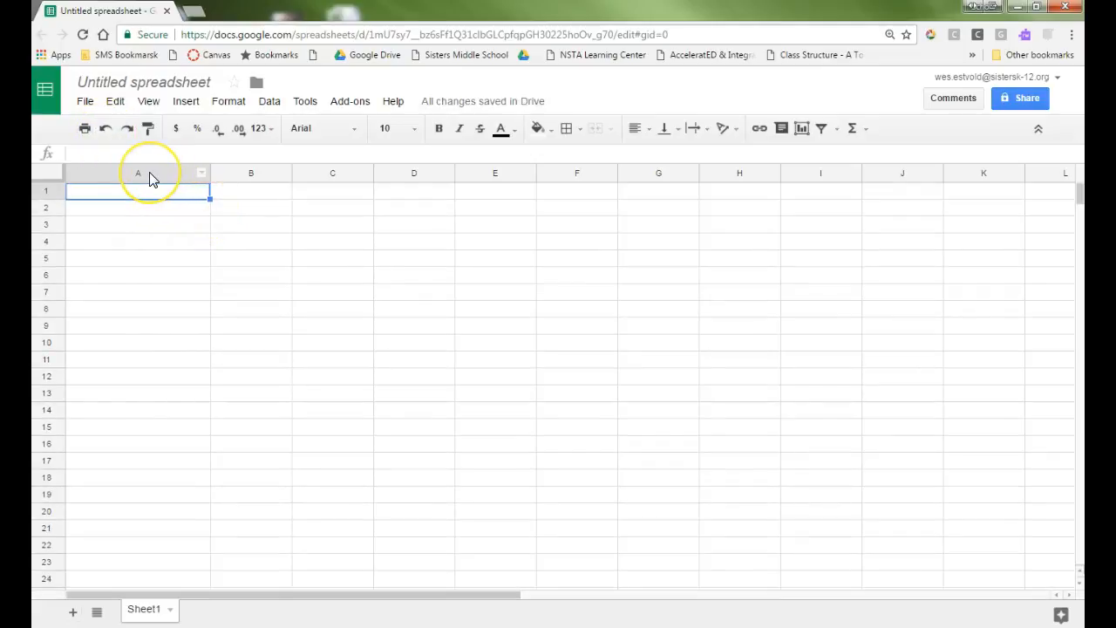
{"action": "left_click", "coordinate": [150, 175]}
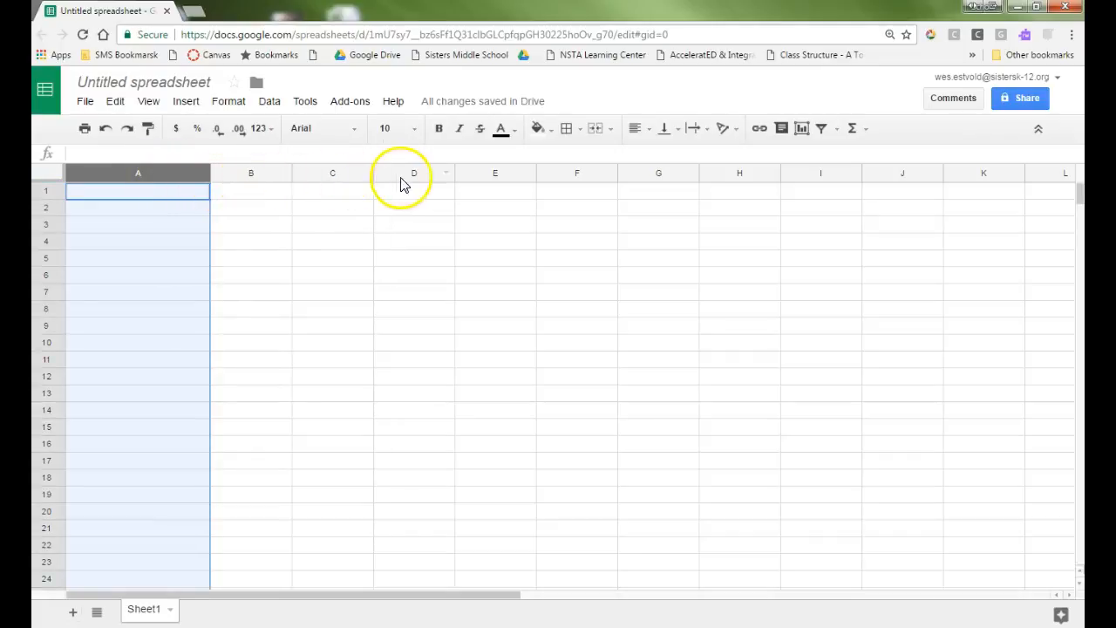
{"action": "left_click", "coordinate": [493, 172], "text": "shift"}
{"action": "left_click_drag", "start_coordinate": [210, 174], "coordinate": [184, 178]}
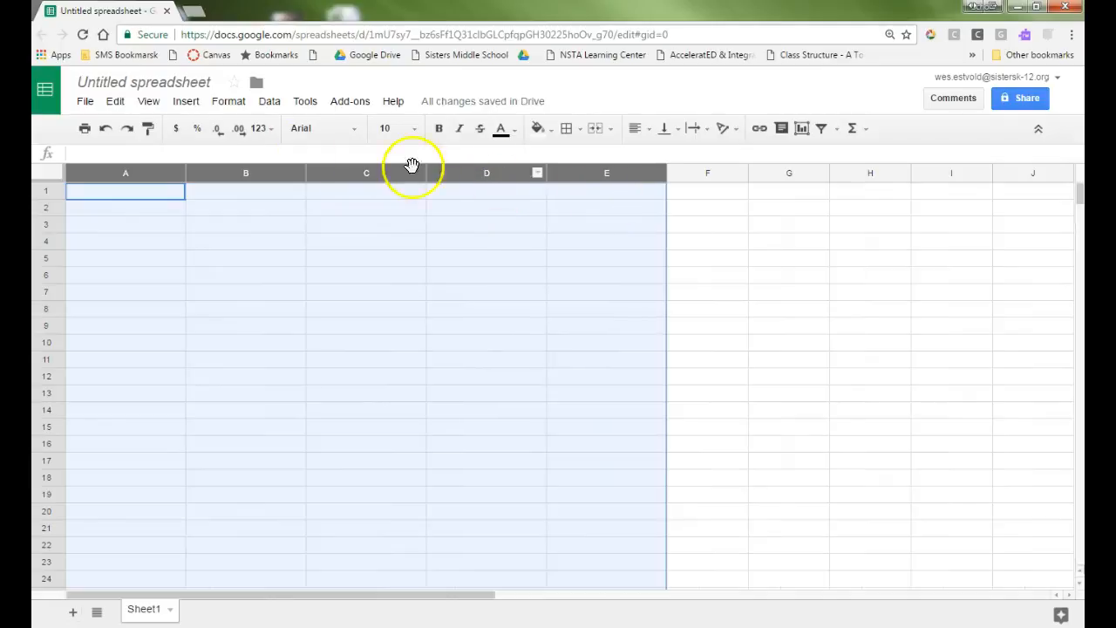
{"action": "left_click", "coordinate": [104, 129]}
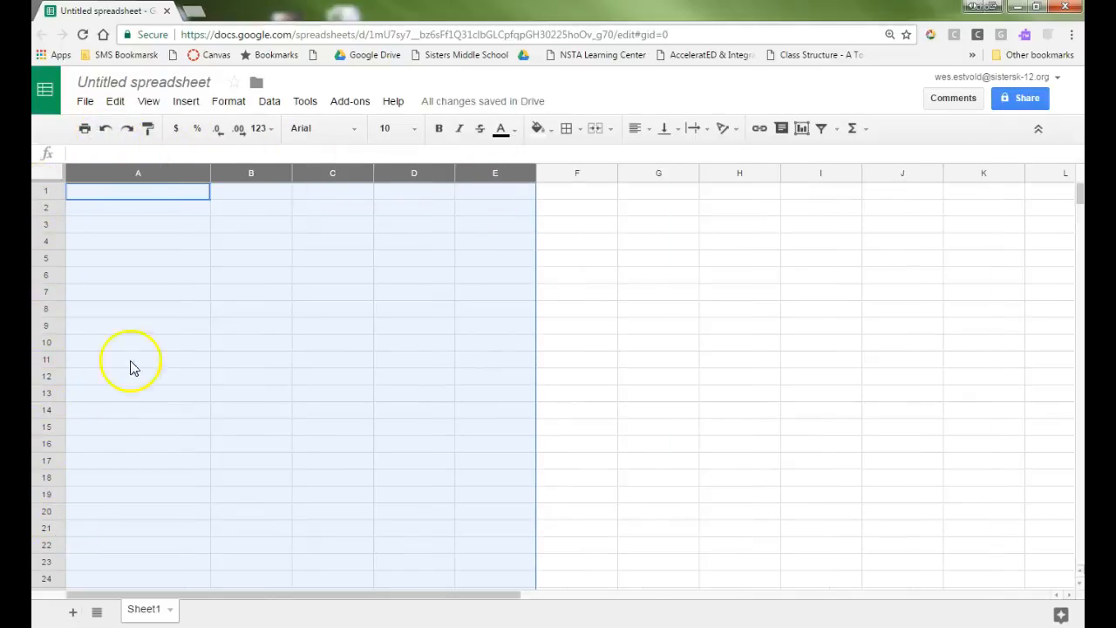
Examine the available fonts, font sizes and text colour options for cell A1 without changing its formatting.
{"action": "left_click", "coordinate": [154, 190]}
{"action": "left_click", "coordinate": [158, 211]}
{"action": "left_click", "coordinate": [159, 192]}
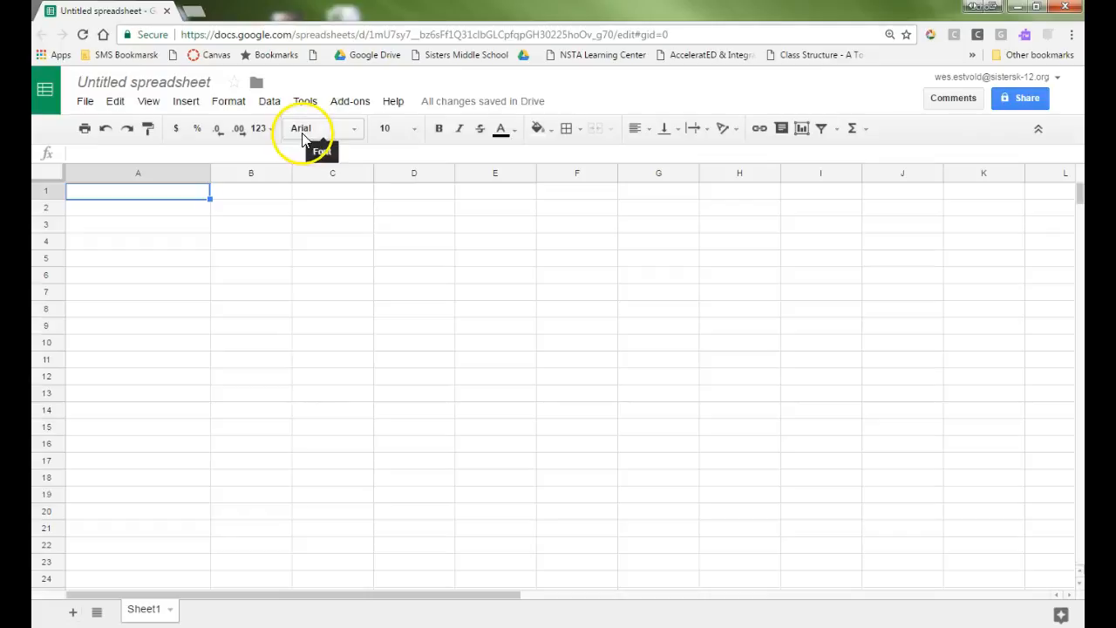
{"action": "left_click", "coordinate": [348, 132]}
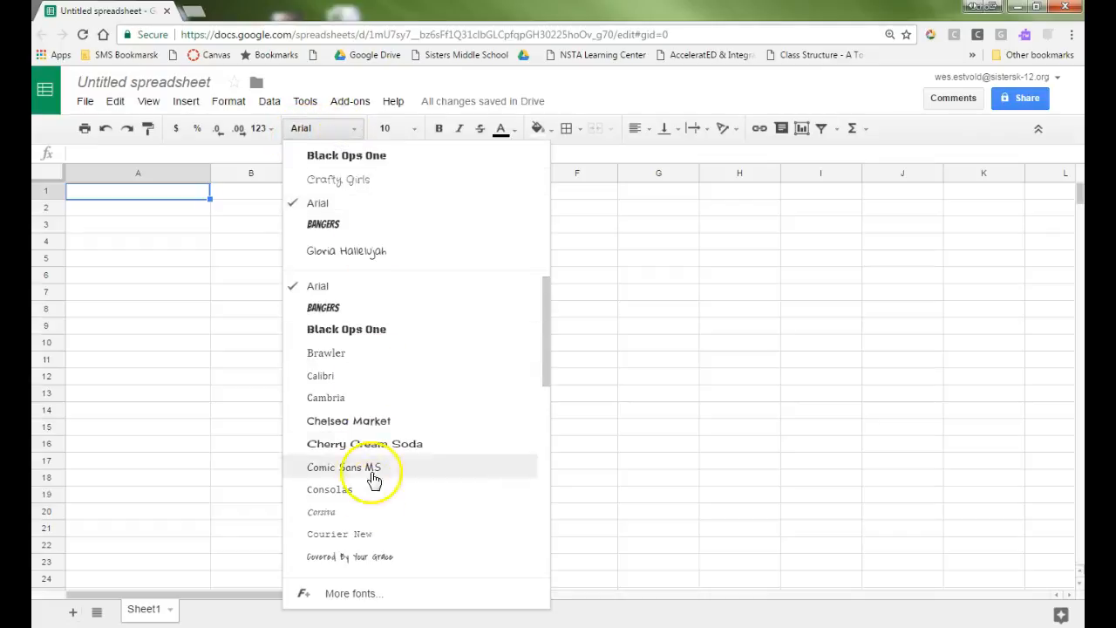
{"action": "left_click", "coordinate": [340, 80]}
{"action": "left_click", "coordinate": [418, 132]}
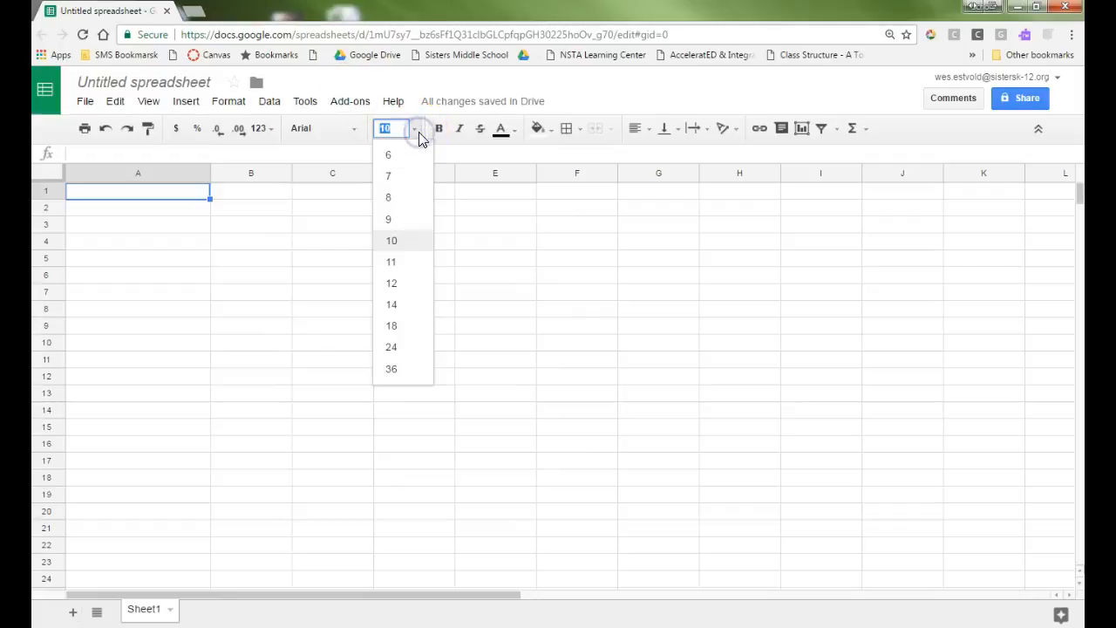
{"action": "left_click", "coordinate": [380, 81]}
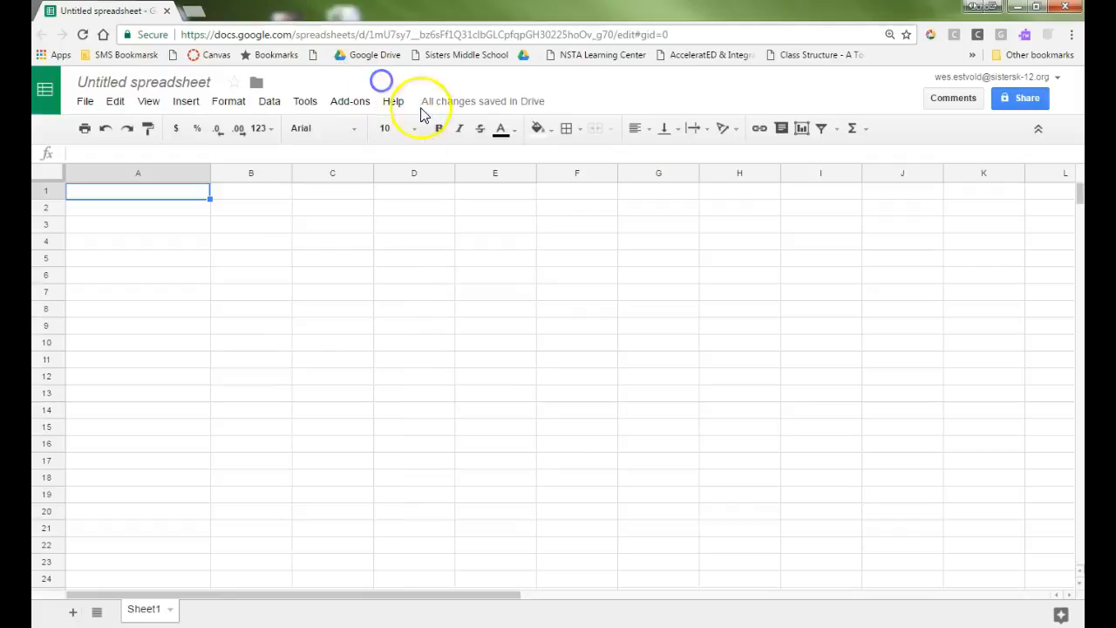
{"action": "left_click", "coordinate": [504, 133]}
{"action": "left_click", "coordinate": [512, 133]}
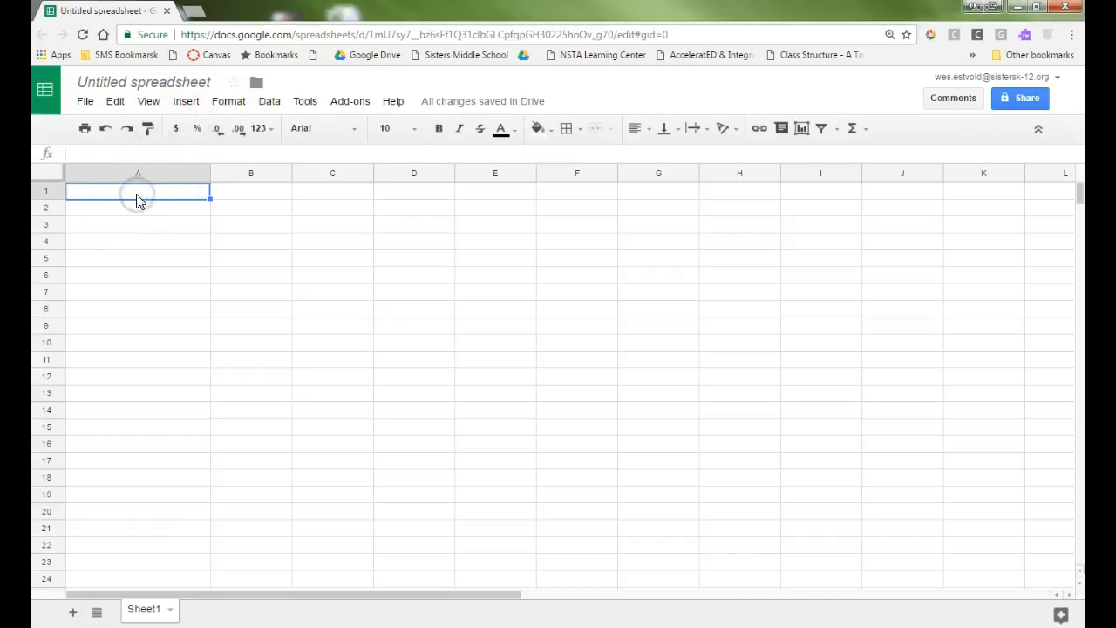
Enter the header Jobs in cell A1, centered horizontally and vertically in a row 1 made nearly twice as tall.
{"action": "type", "text": "Jobs"}
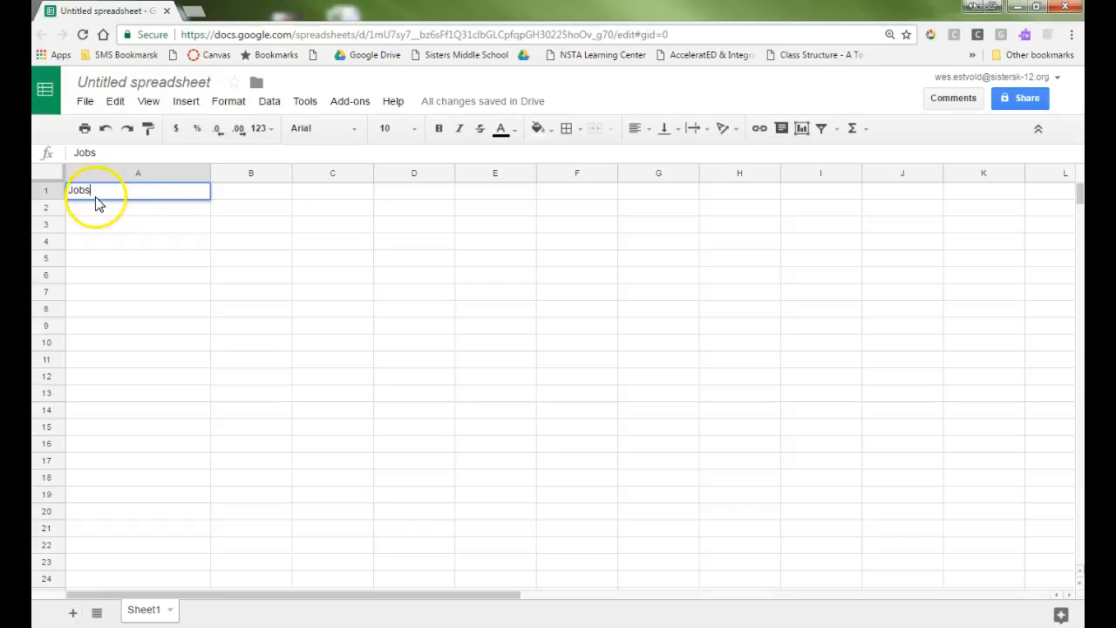
{"action": "left_click", "coordinate": [646, 131]}
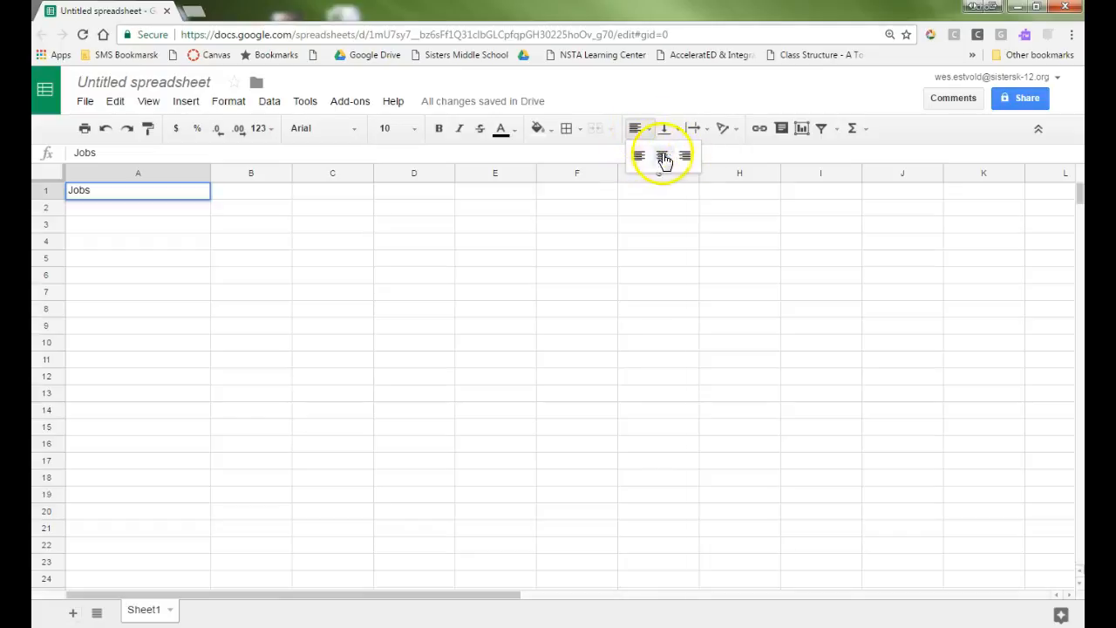
{"action": "left_click", "coordinate": [663, 155]}
{"action": "left_click", "coordinate": [679, 131]}
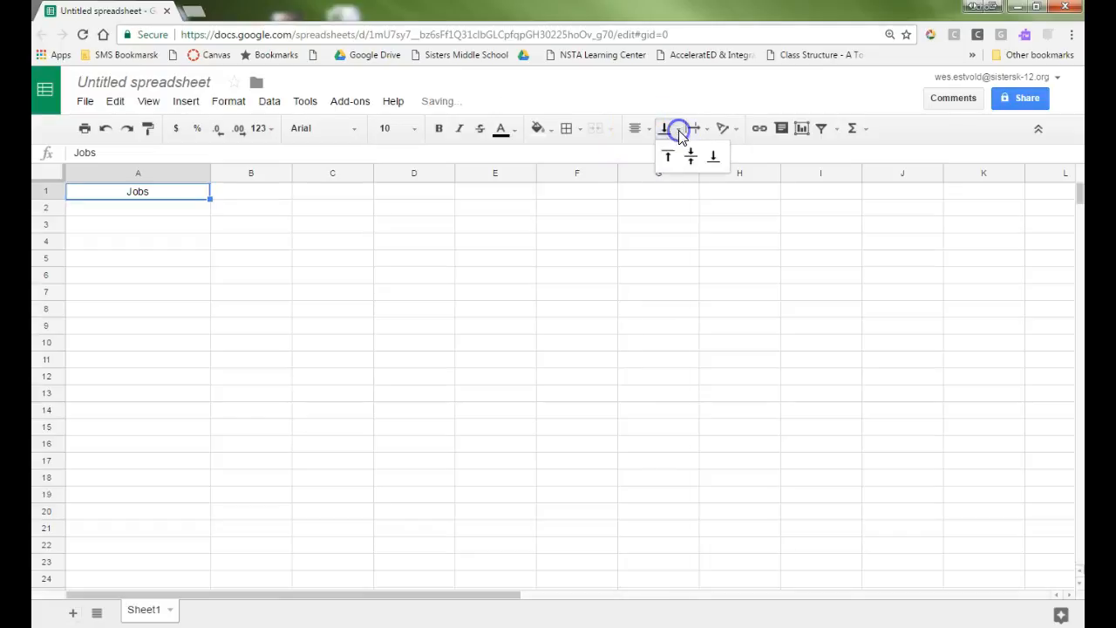
{"action": "left_click", "coordinate": [690, 155]}
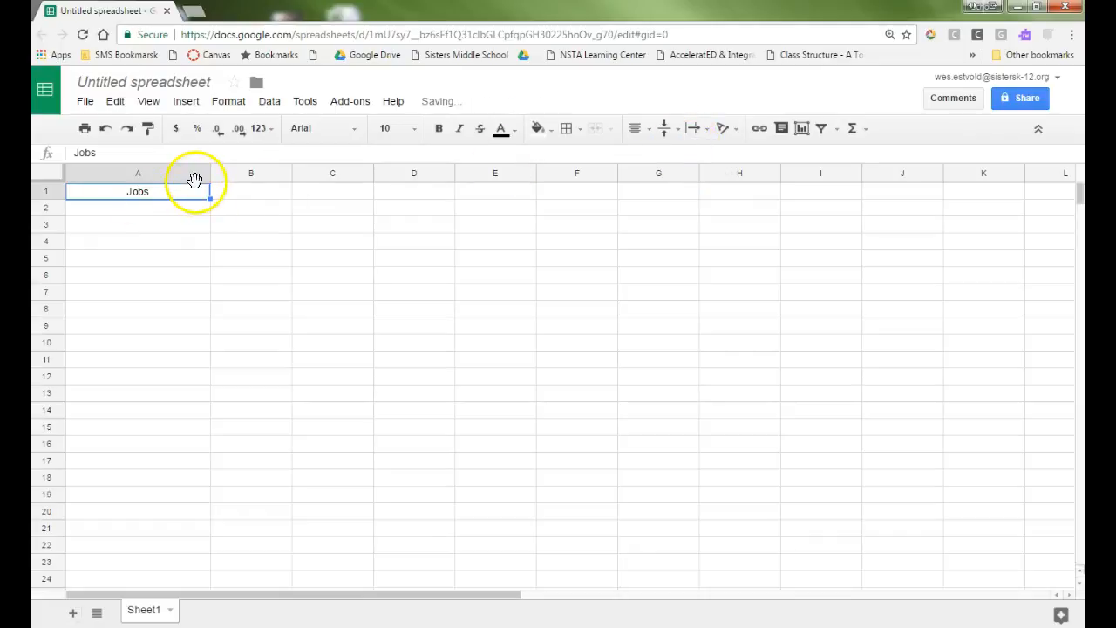
{"action": "mouse_move", "coordinate": [49, 199]}
{"action": "left_mouse_down"}
{"action": "mouse_move", "coordinate": [47, 221]}
{"action": "mouse_move", "coordinate": [46, 209]}
{"action": "left_mouse_up"}
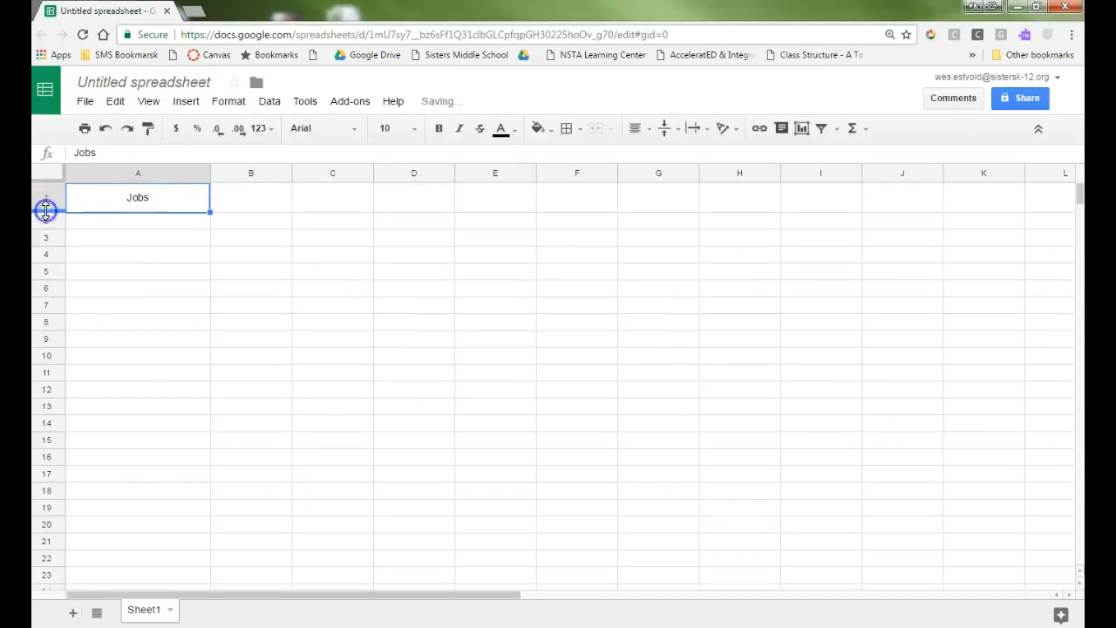
Enter the header Wage in cell B1 and center it horizontally and vertically.
{"action": "left_click", "coordinate": [245, 203]}
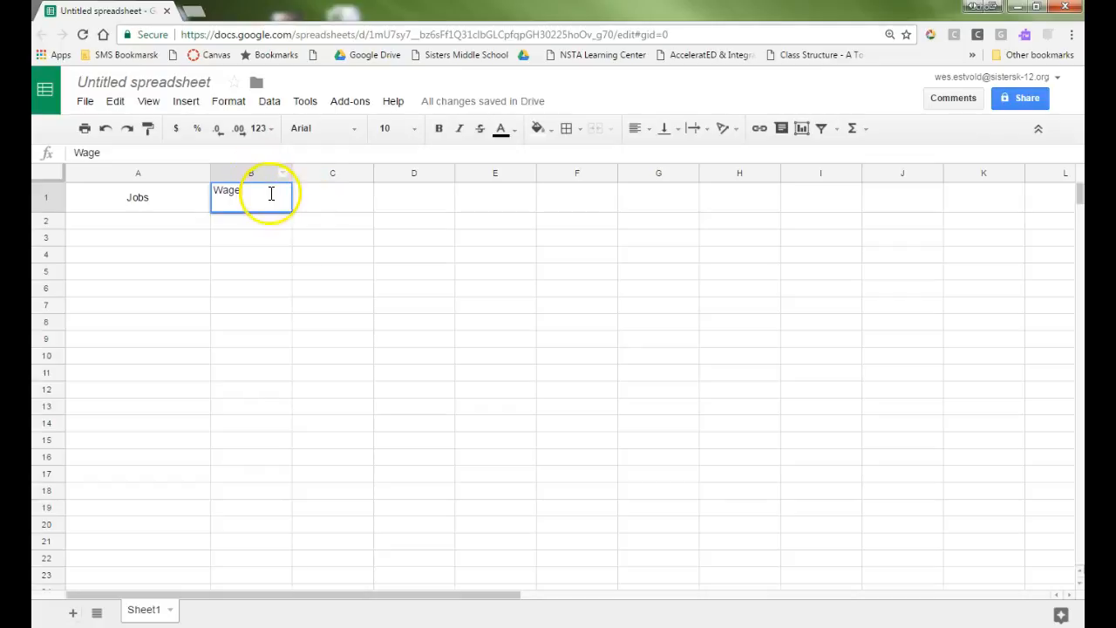
{"action": "left_click", "coordinate": [646, 130]}
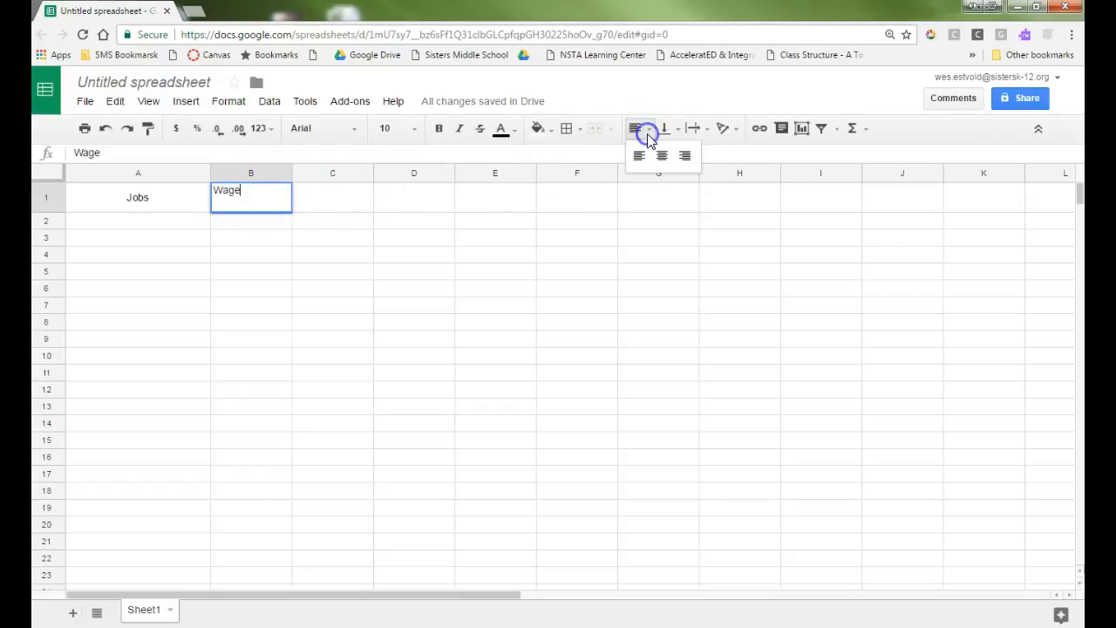
{"action": "left_click", "coordinate": [661, 156]}
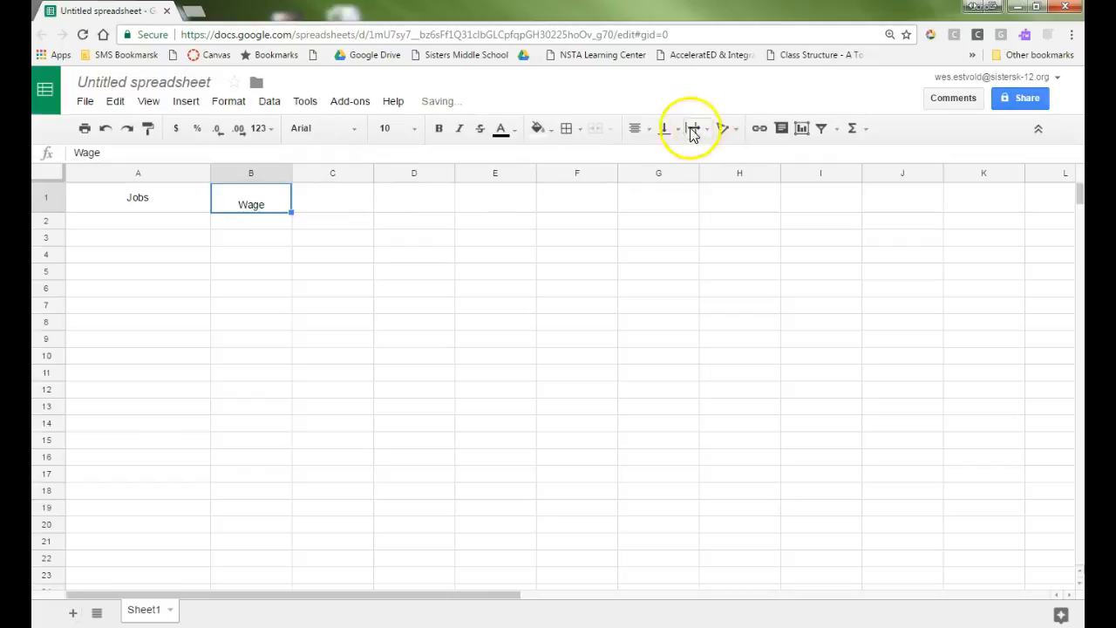
{"action": "left_click", "coordinate": [665, 131]}
{"action": "left_click", "coordinate": [690, 155]}
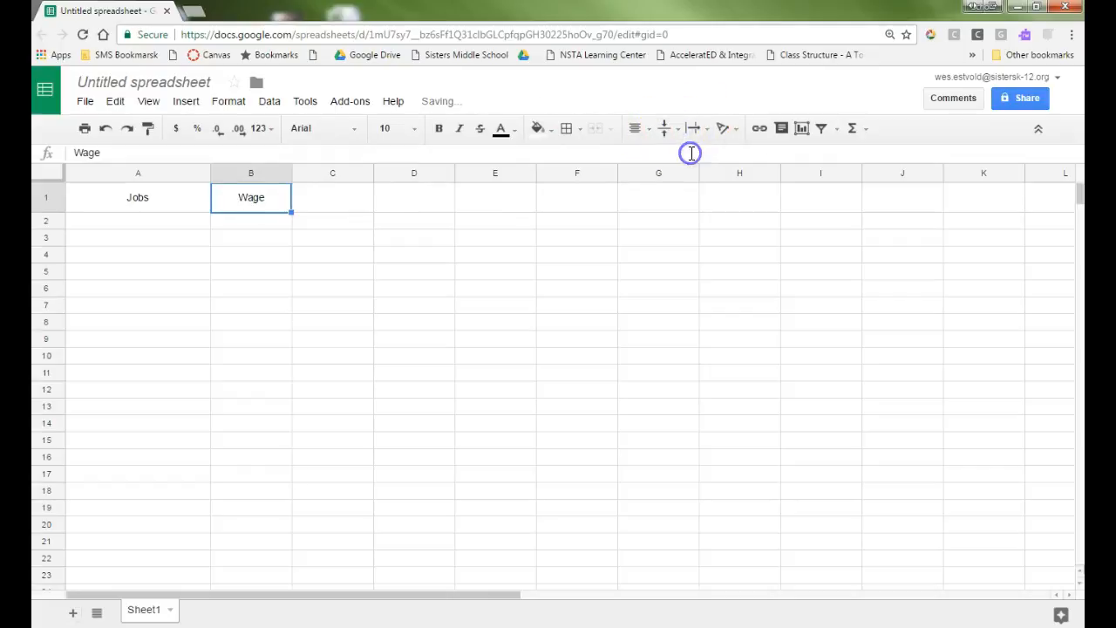
Enter the header Amt / Hours in cell C1 and center it horizontally and vertically.
{"action": "left_click", "coordinate": [334, 200]}
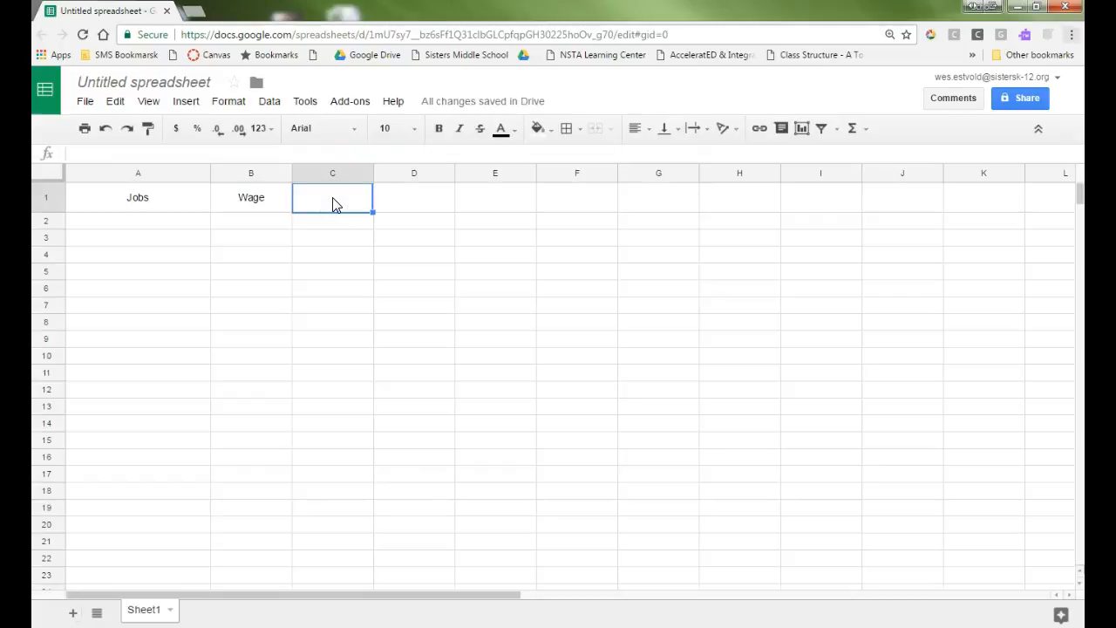
{"action": "double_click", "coordinate": [334, 202]}
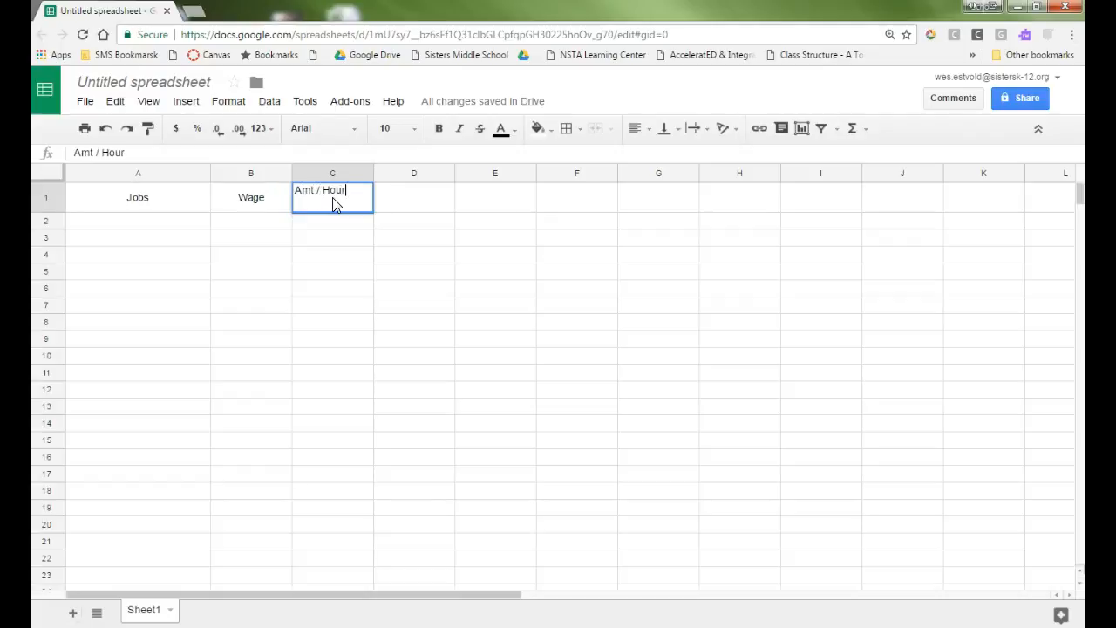
{"action": "left_click", "coordinate": [335, 216]}
{"action": "left_click", "coordinate": [336, 208]}
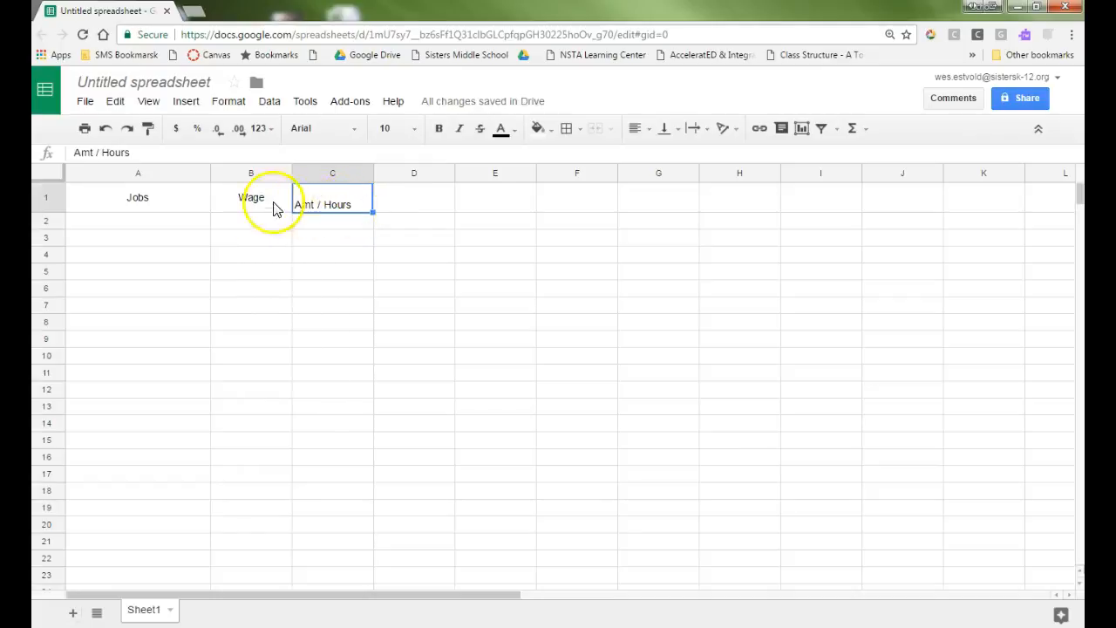
{"action": "left_click", "coordinate": [648, 129]}
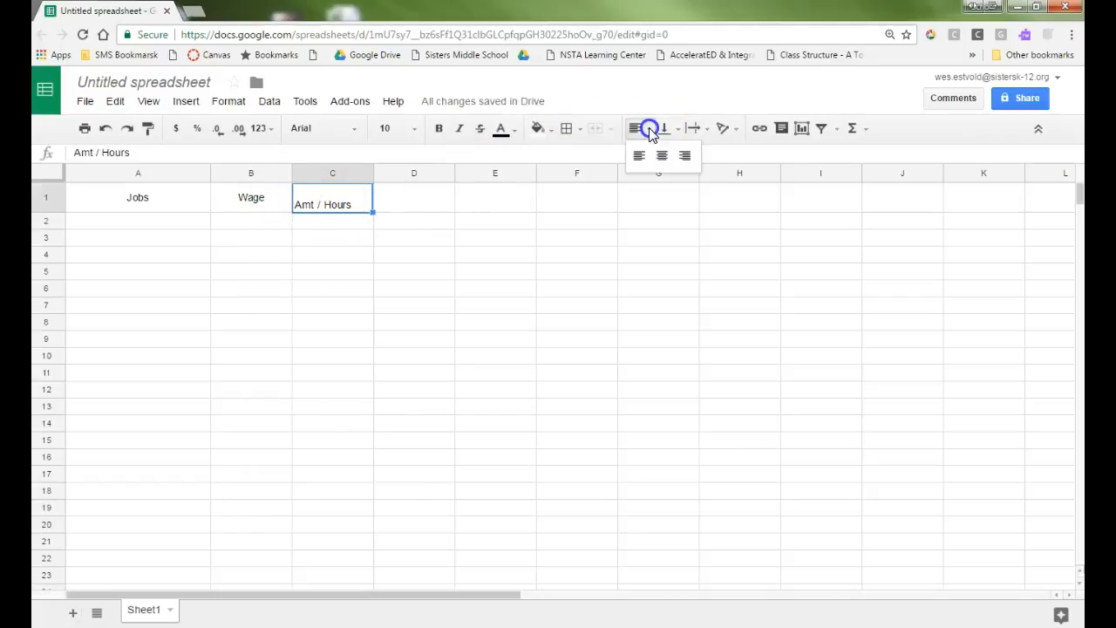
{"action": "left_click", "coordinate": [662, 154]}
{"action": "left_click", "coordinate": [669, 128]}
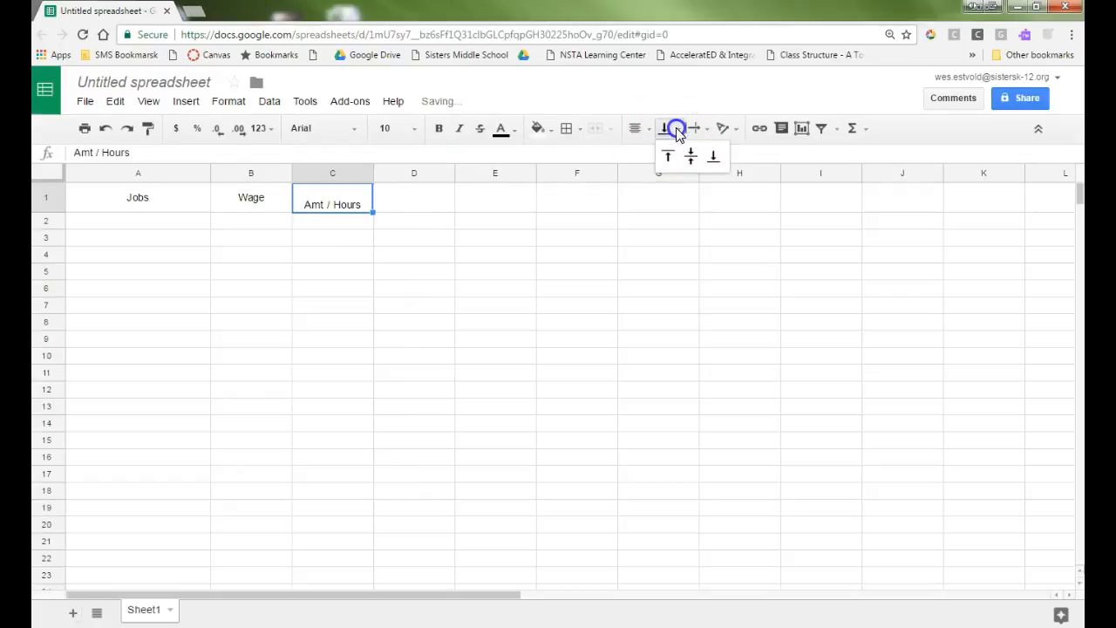
{"action": "left_click", "coordinate": [693, 155]}
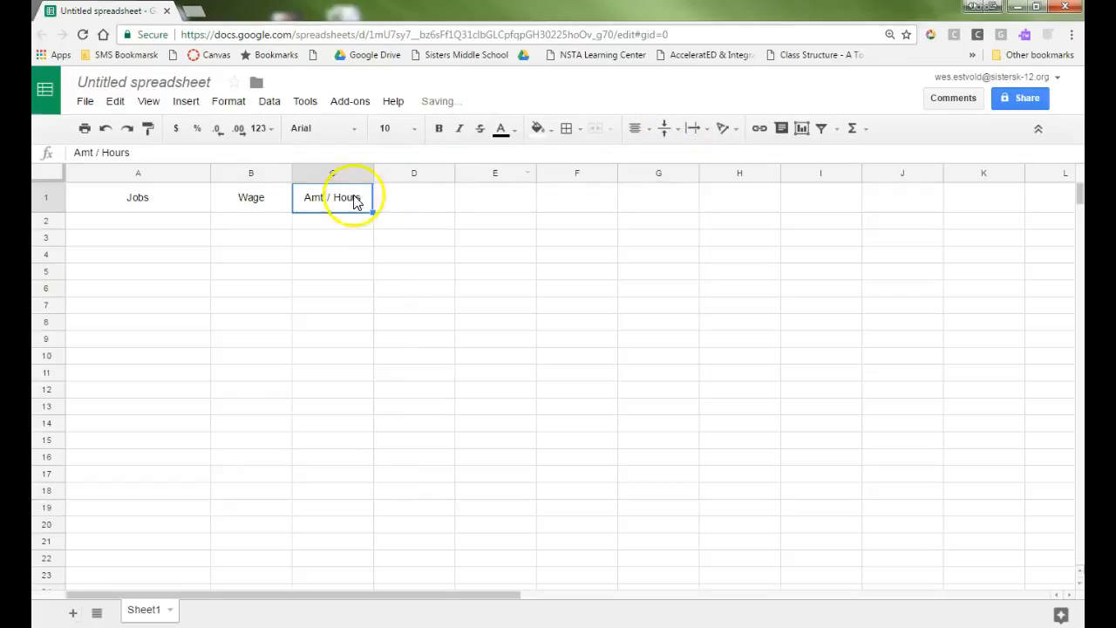
Enter the header Total in cell D1 and center it horizontally and vertically.
{"action": "left_click", "coordinate": [425, 199]}
{"action": "type", "text": "To"}
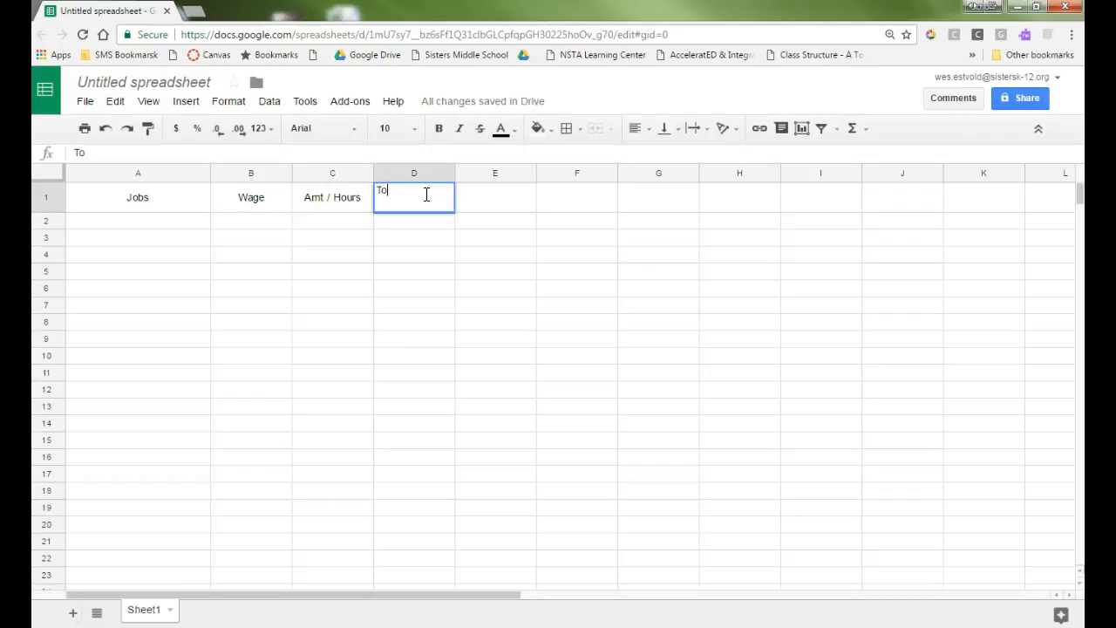
{"action": "type", "text": "tal"}
{"action": "key", "text": "Return"}
{"action": "left_click", "coordinate": [424, 200]}
{"action": "left_click", "coordinate": [650, 129]}
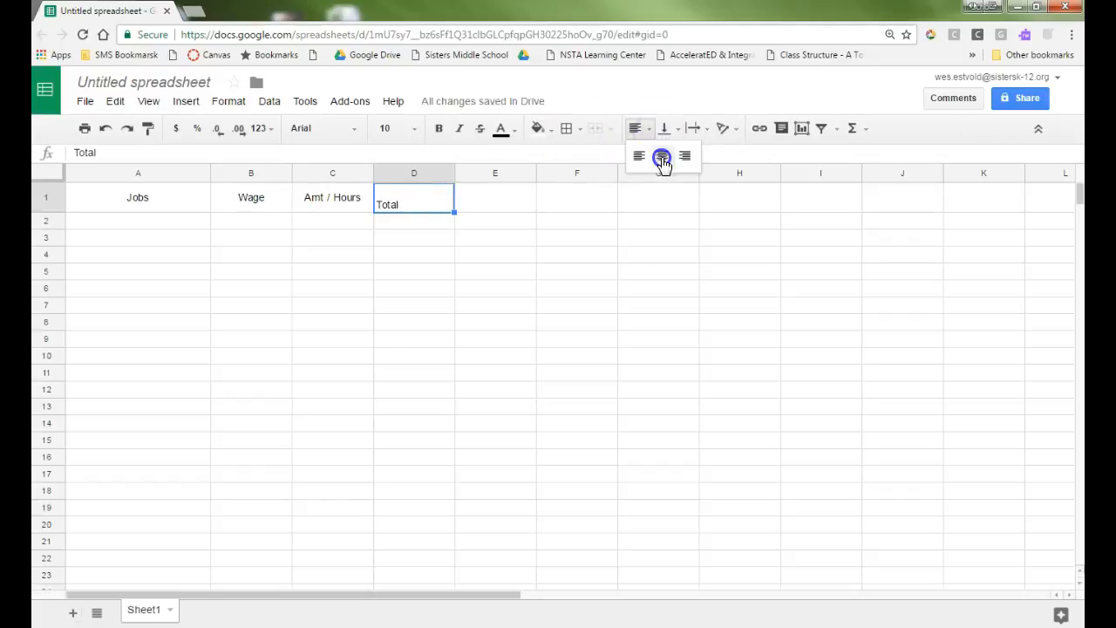
{"action": "left_click", "coordinate": [663, 157]}
{"action": "left_click", "coordinate": [664, 128]}
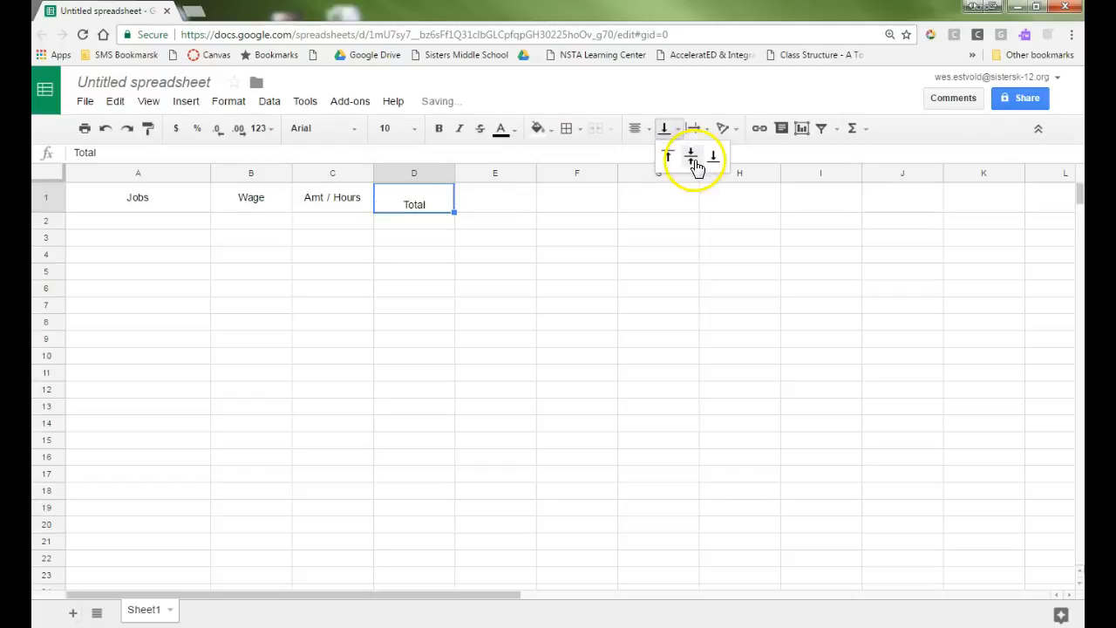
{"action": "left_click", "coordinate": [692, 158]}
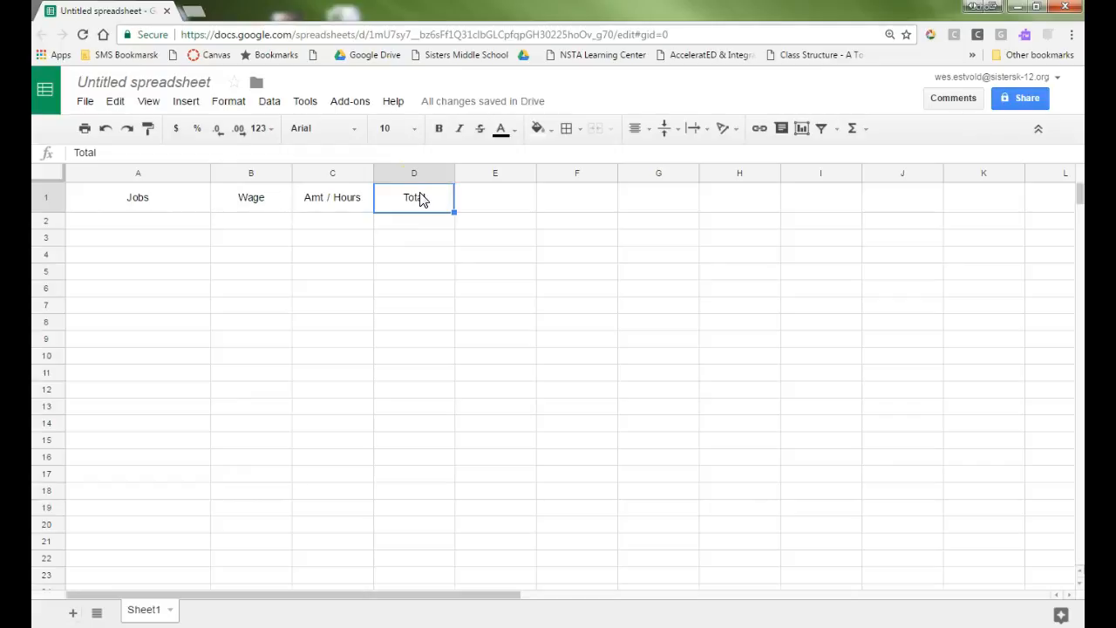
Try left and right horizontal alignment on all of row 1, and return the headers to center alignment.
{"action": "left_click", "coordinate": [43, 199]}
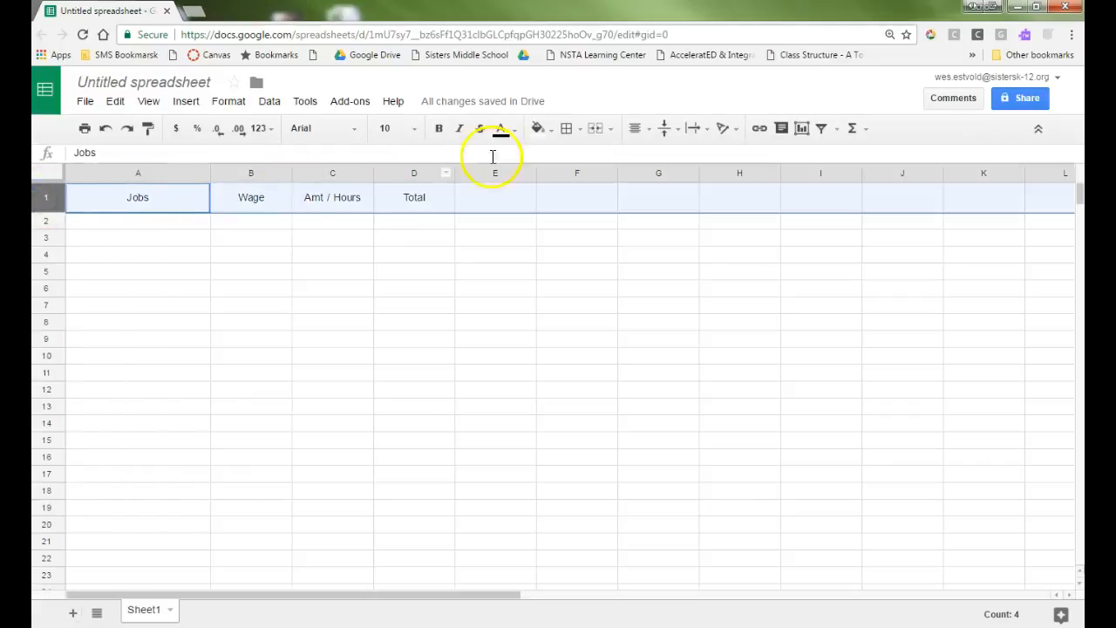
{"action": "left_click", "coordinate": [642, 128]}
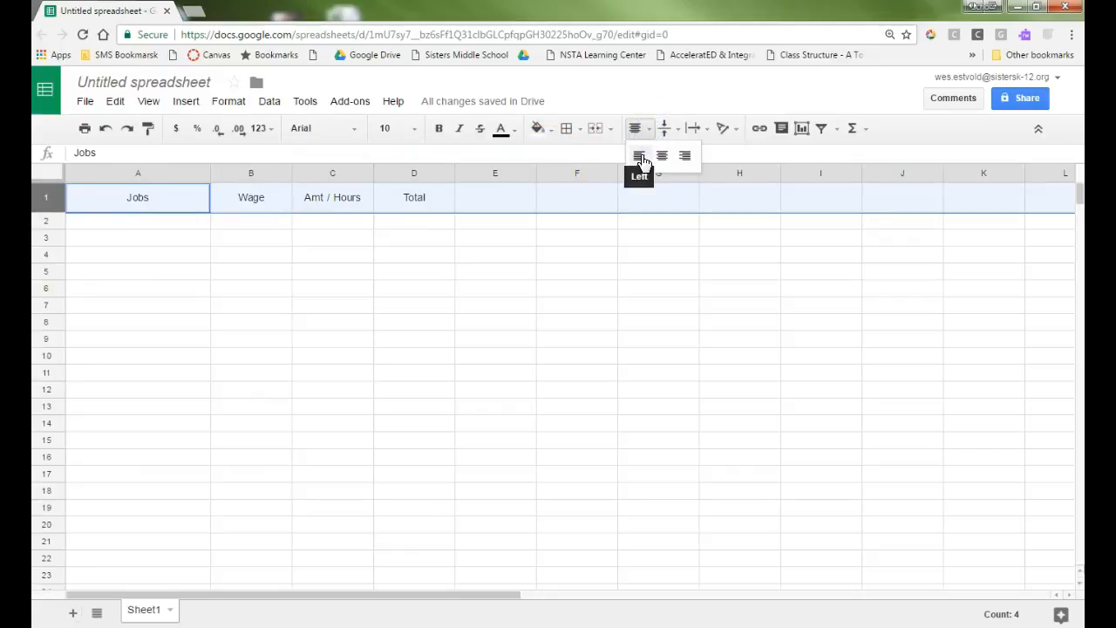
{"action": "left_click", "coordinate": [641, 156]}
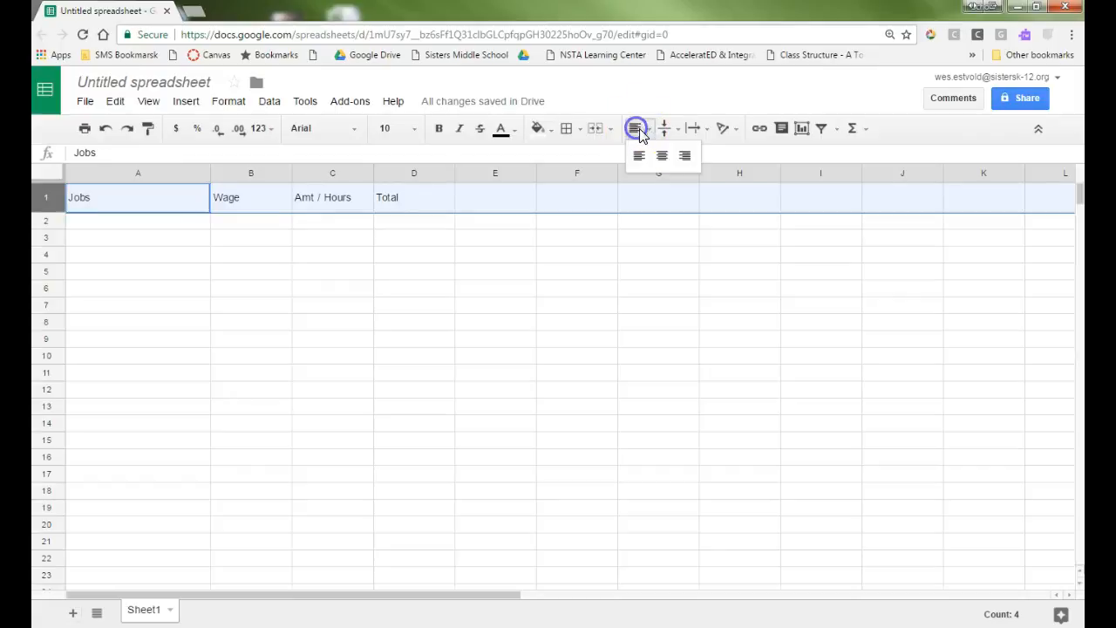
{"action": "left_click", "coordinate": [685, 155]}
{"action": "left_click", "coordinate": [643, 129]}
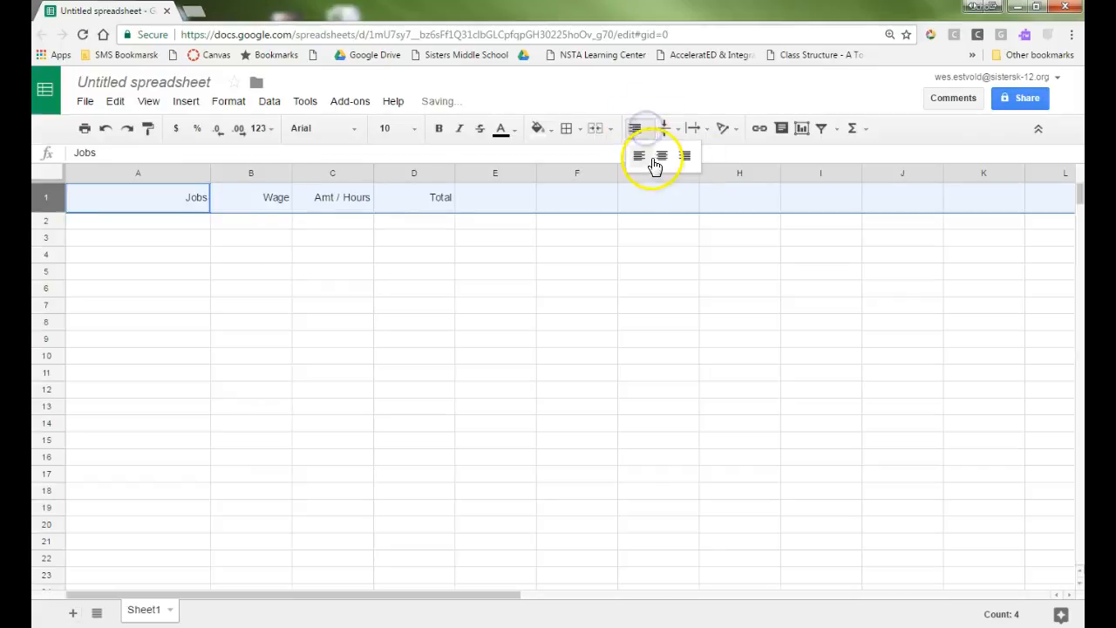
{"action": "left_click", "coordinate": [662, 155]}
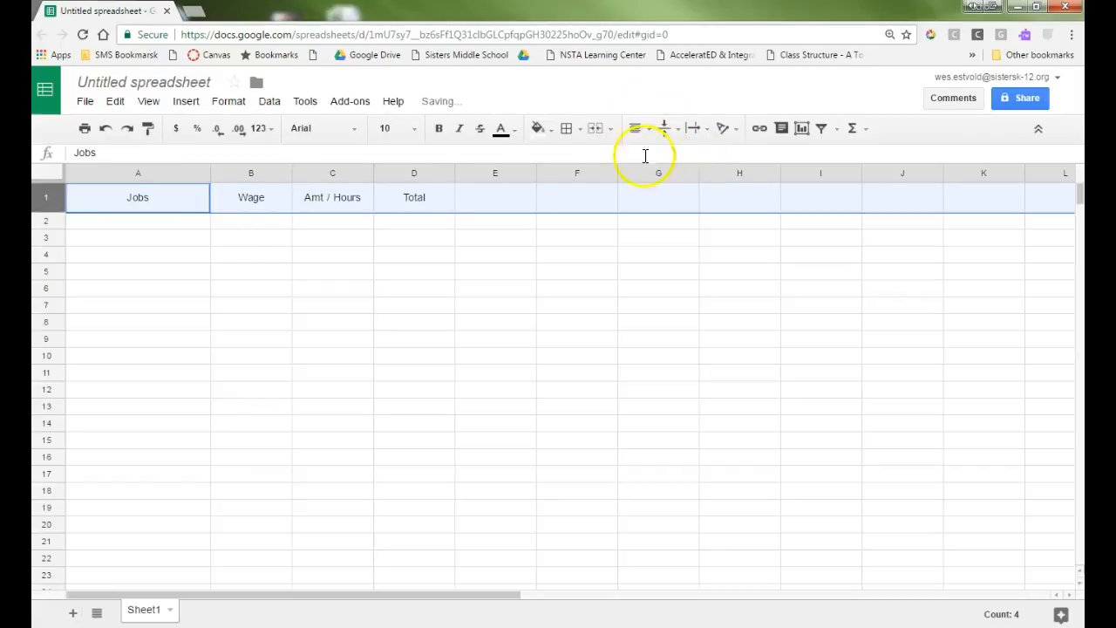
{"action": "left_click", "coordinate": [61, 598]}
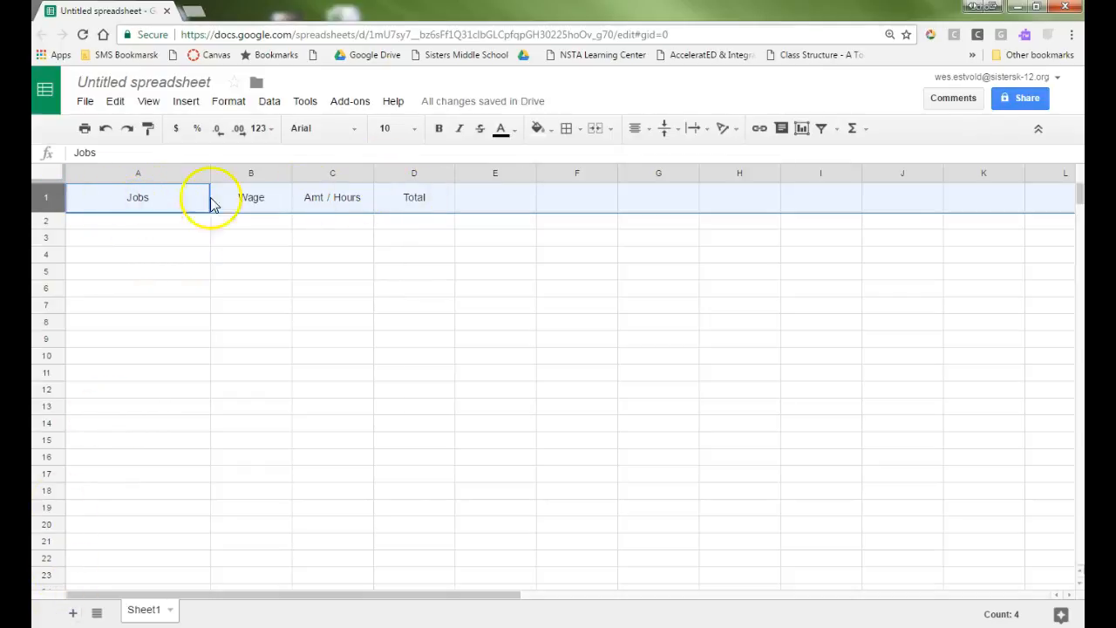
{"action": "left_click", "coordinate": [259, 193]}
{"action": "left_click", "coordinate": [327, 199]}
{"action": "left_click", "coordinate": [398, 198]}
Set the font of the Jobs header in cell A1 to Cherry Cream Soda.
{"action": "left_click", "coordinate": [170, 199]}
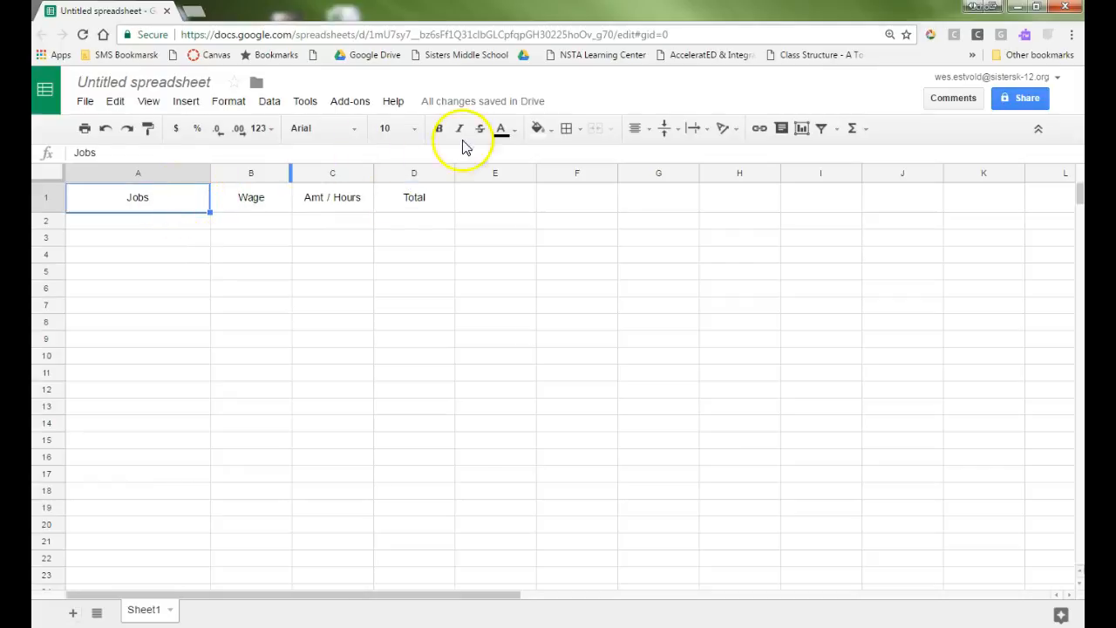
{"action": "left_click", "coordinate": [416, 130]}
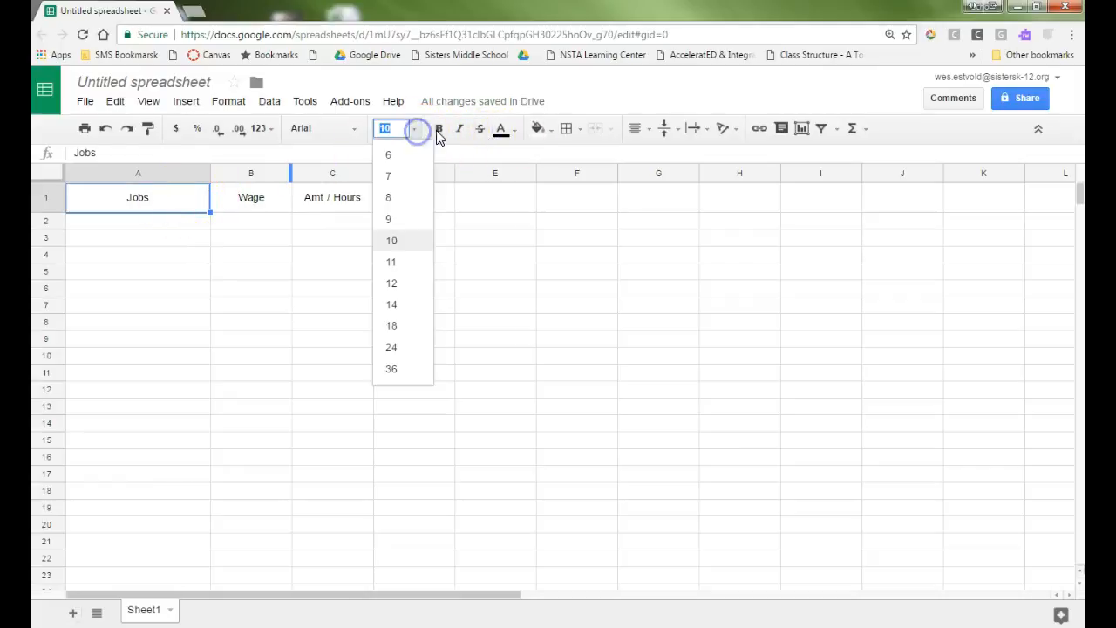
{"action": "left_click", "coordinate": [356, 129]}
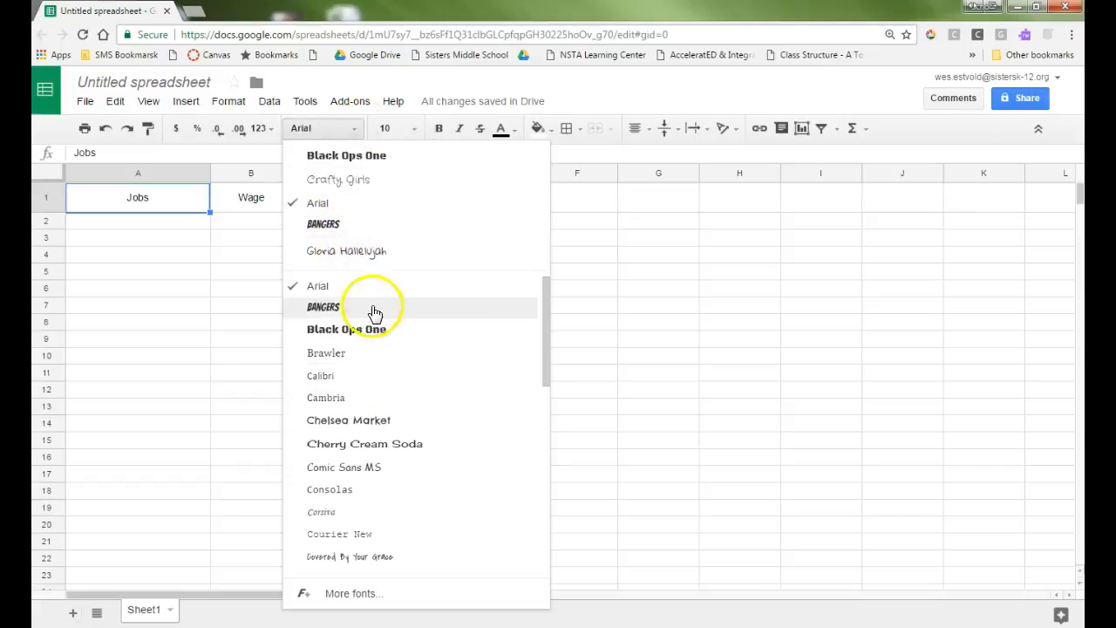
{"action": "left_click", "coordinate": [408, 445]}
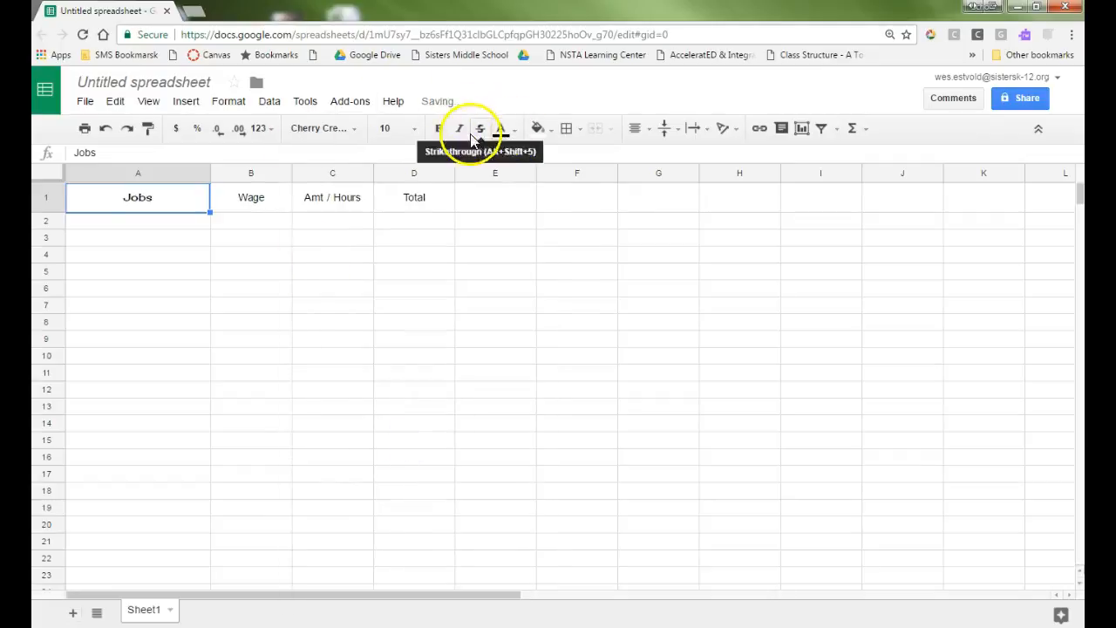
Color the Jobs header text red and fill cell A1 with black.
{"action": "left_click", "coordinate": [515, 130]}
{"action": "left_click", "coordinate": [524, 200]}
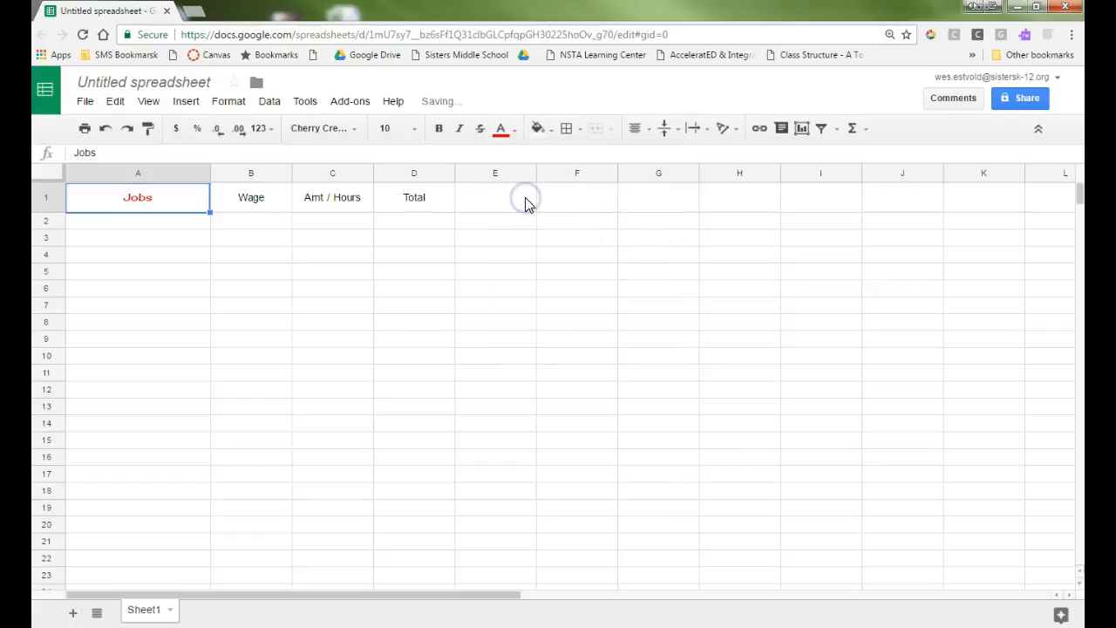
{"action": "left_click", "coordinate": [549, 129]}
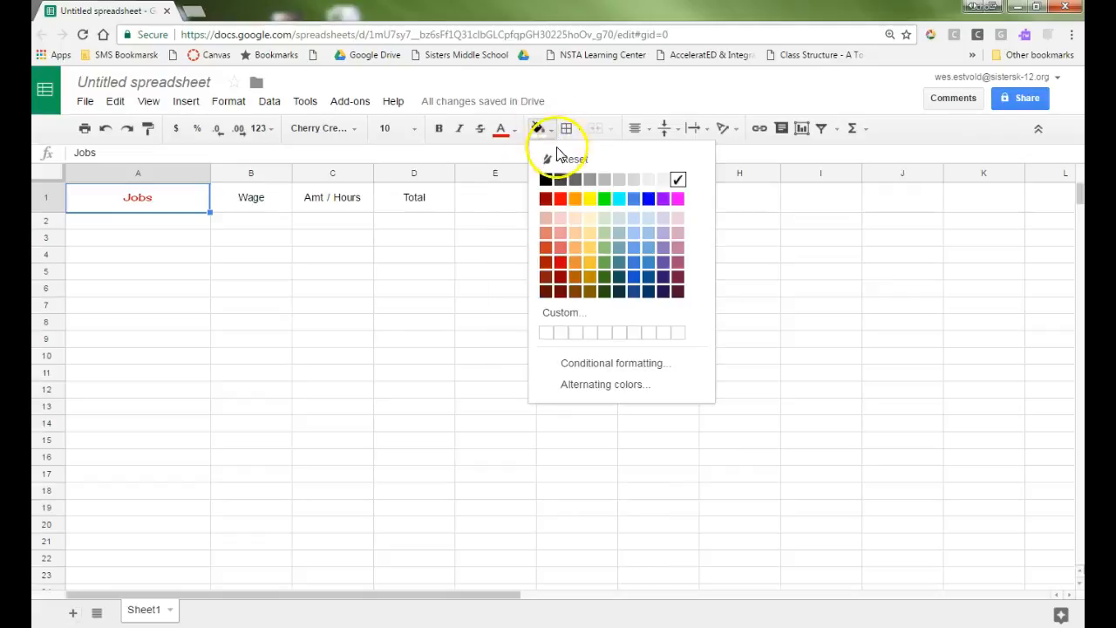
{"action": "left_click", "coordinate": [548, 180]}
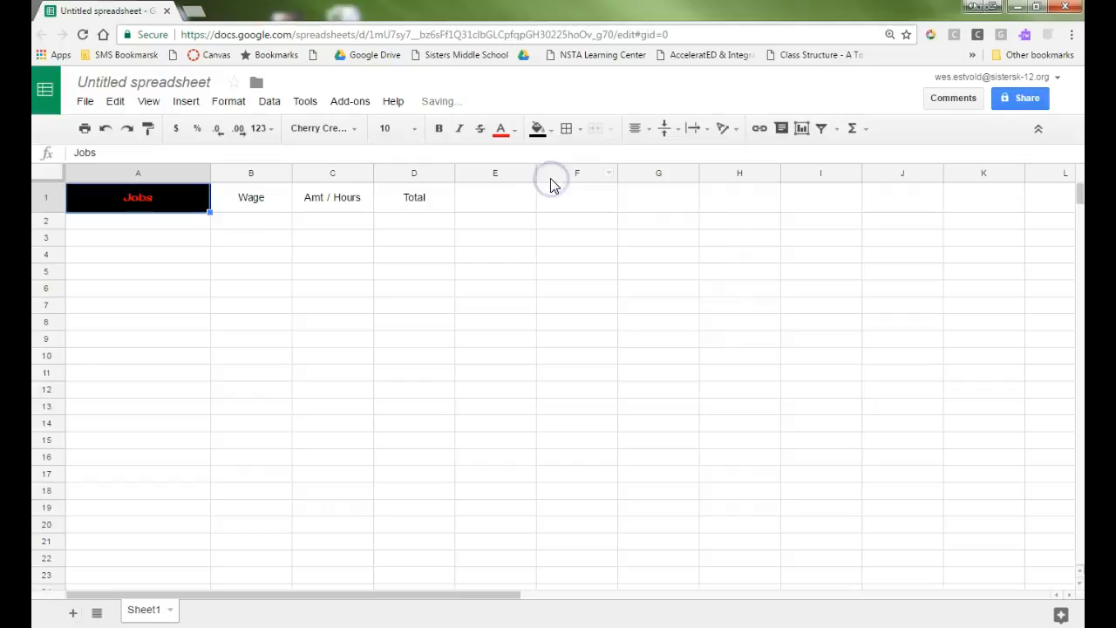
Color the Wage header text in cell B1 blue and fill the cell with orange.
{"action": "left_click", "coordinate": [253, 199]}
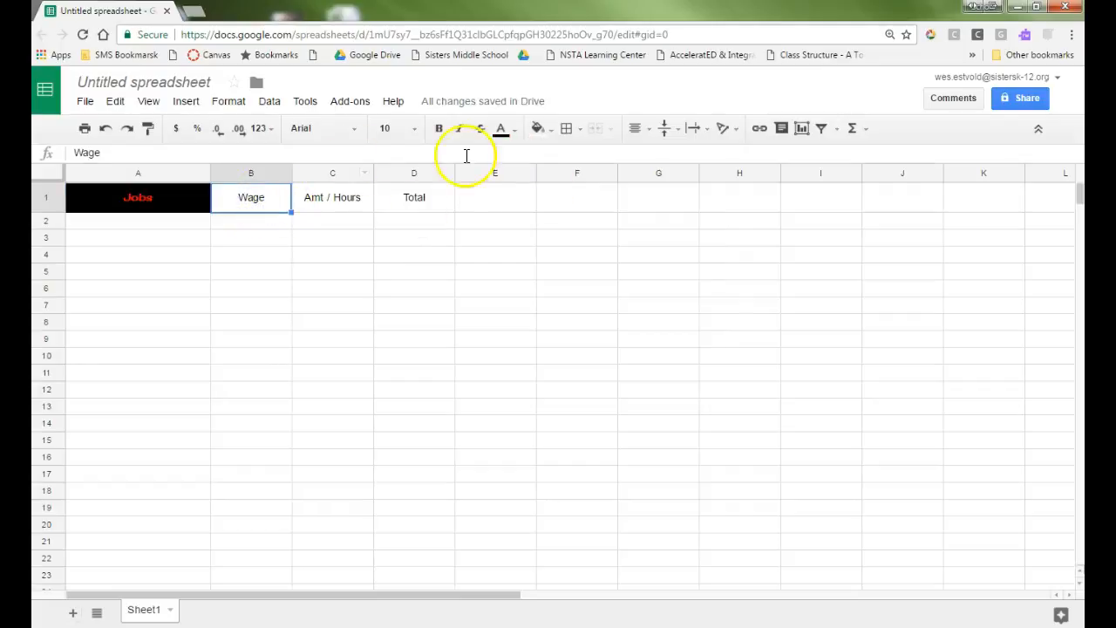
{"action": "left_click", "coordinate": [502, 130]}
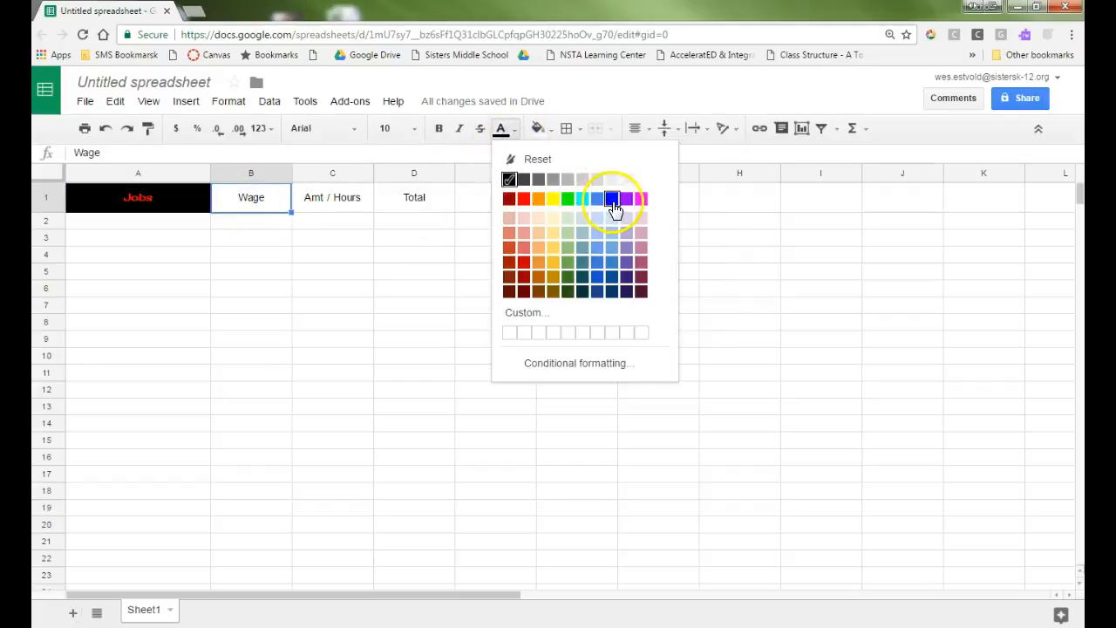
{"action": "left_click", "coordinate": [613, 202]}
{"action": "left_click", "coordinate": [540, 129]}
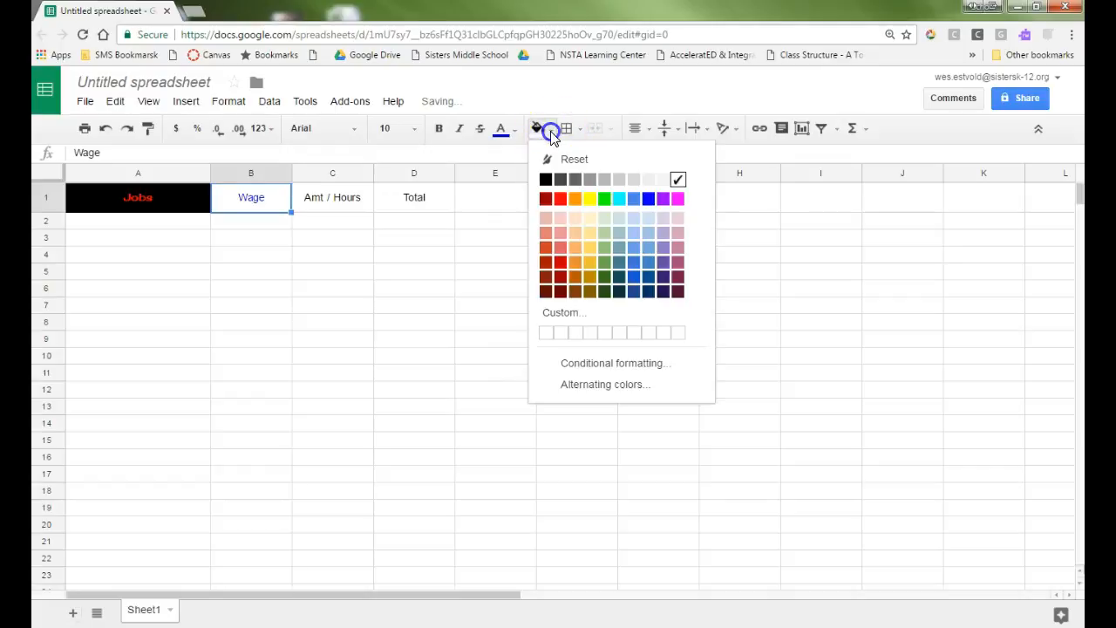
{"action": "left_click", "coordinate": [574, 262]}
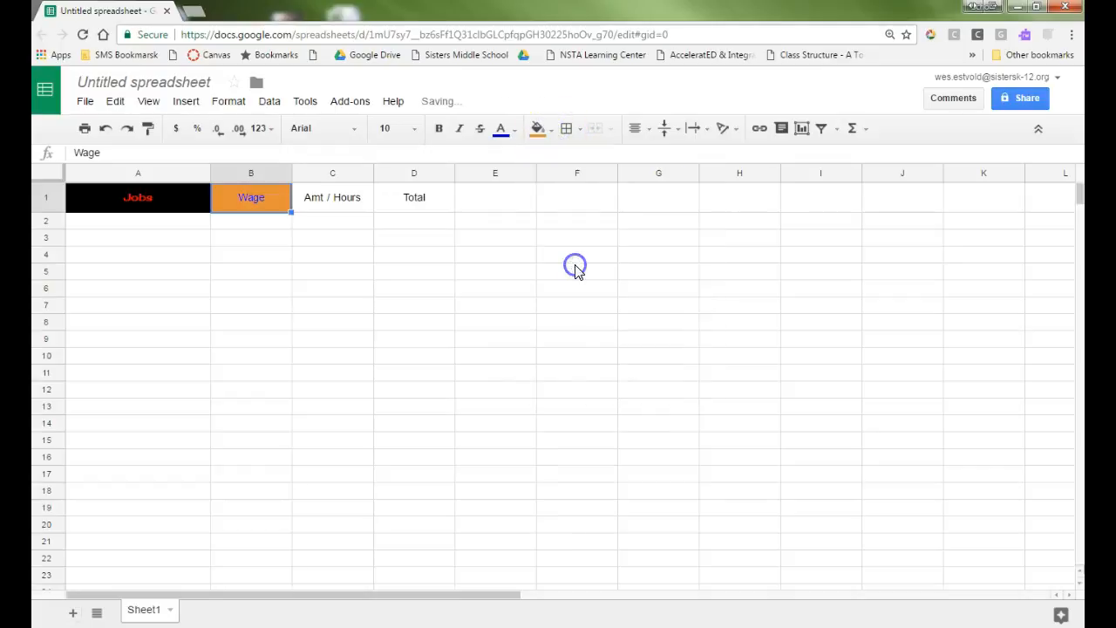
Change the Wage header text in cell B1 to the Cherry Cream Soda font.
{"action": "double_click", "coordinate": [266, 197]}
{"action": "left_click_drag", "start_coordinate": [270, 195], "coordinate": [232, 192]}
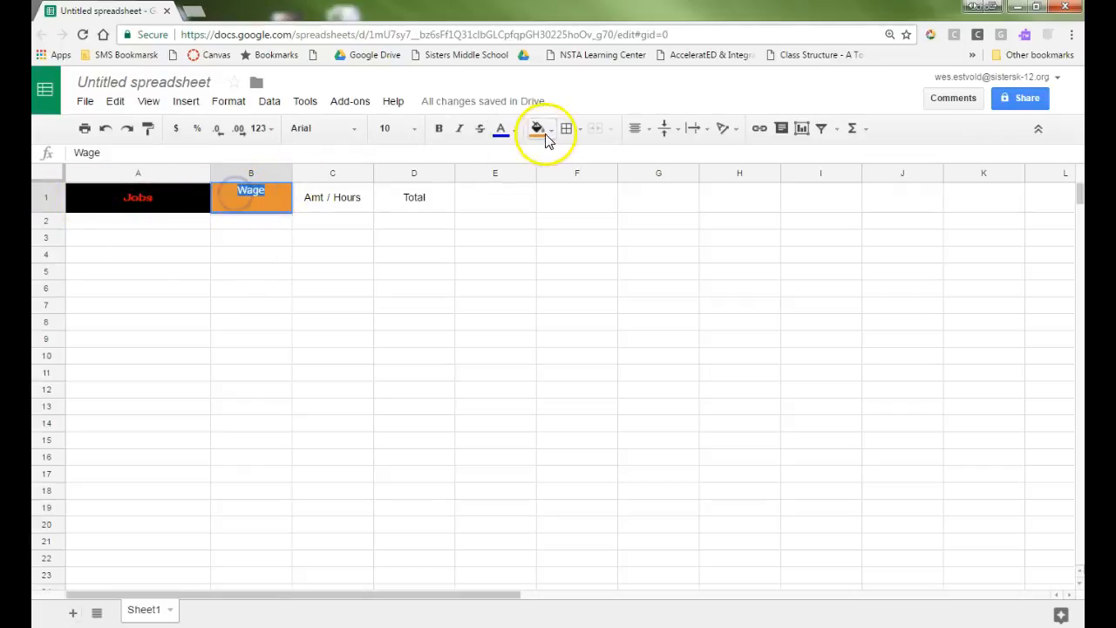
{"action": "left_click", "coordinate": [355, 132]}
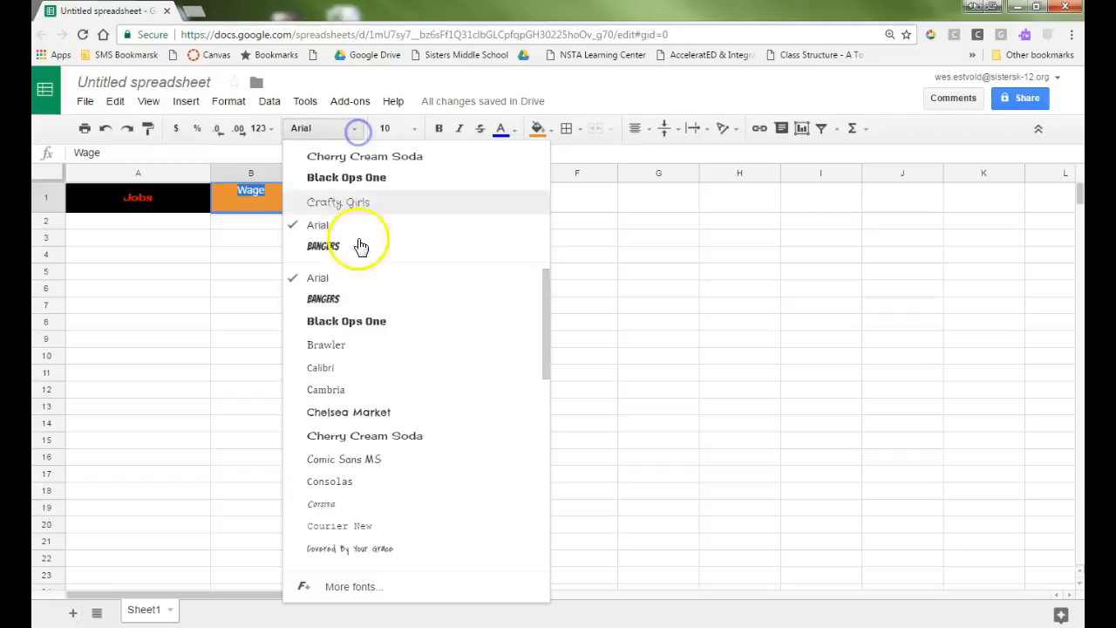
{"action": "left_click", "coordinate": [386, 434]}
Color the Amt / Hours header text in cell C1 yellow and fill the cell with blue.
{"action": "left_click", "coordinate": [311, 197]}
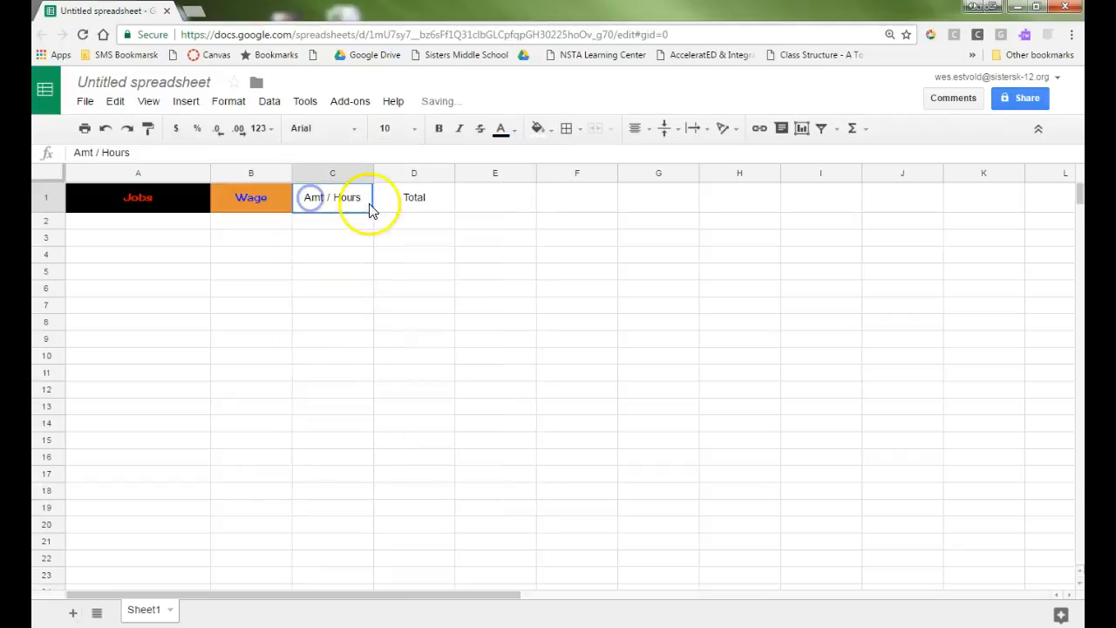
{"action": "left_click", "coordinate": [516, 133]}
{"action": "left_click", "coordinate": [553, 199]}
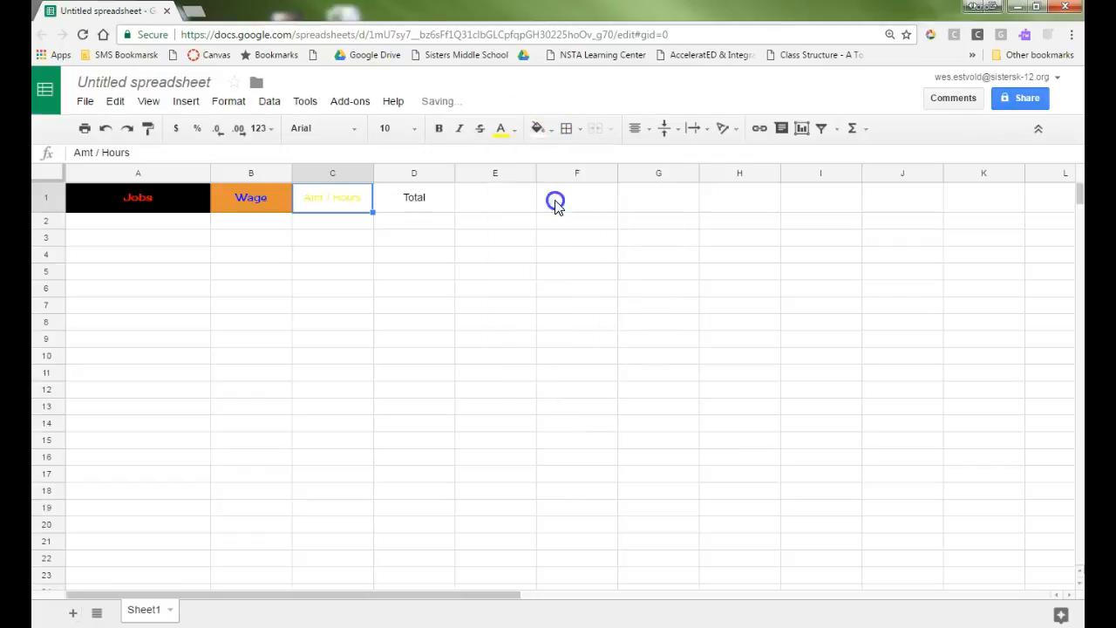
{"action": "left_click", "coordinate": [545, 133]}
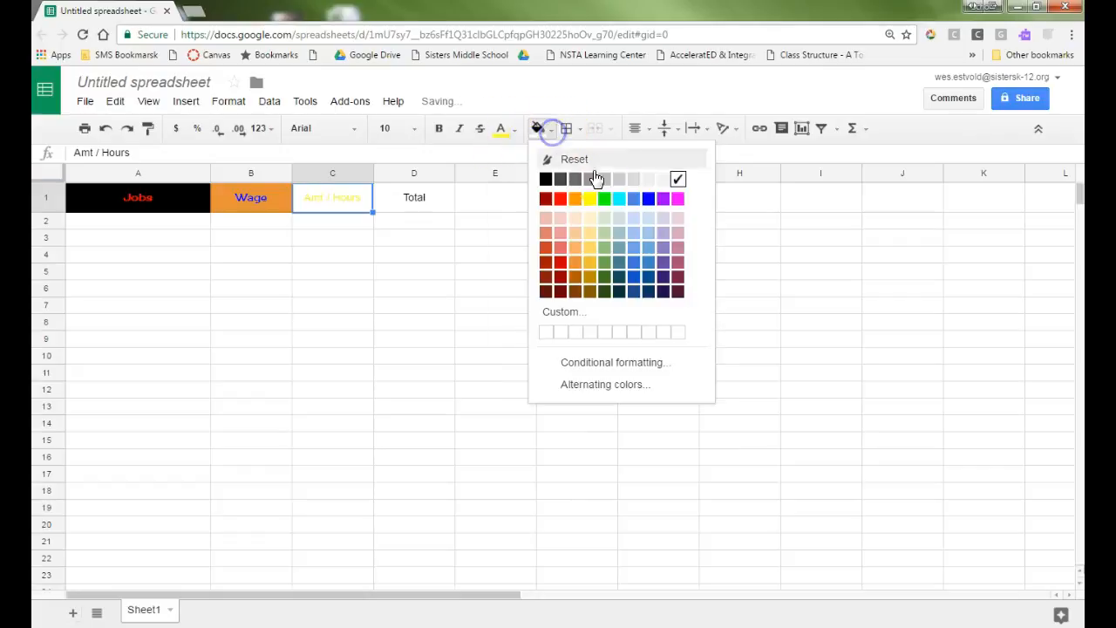
{"action": "left_click", "coordinate": [649, 201]}
Color the Total header text in cell D1 green and fill the cell with yellow.
{"action": "left_click", "coordinate": [416, 199]}
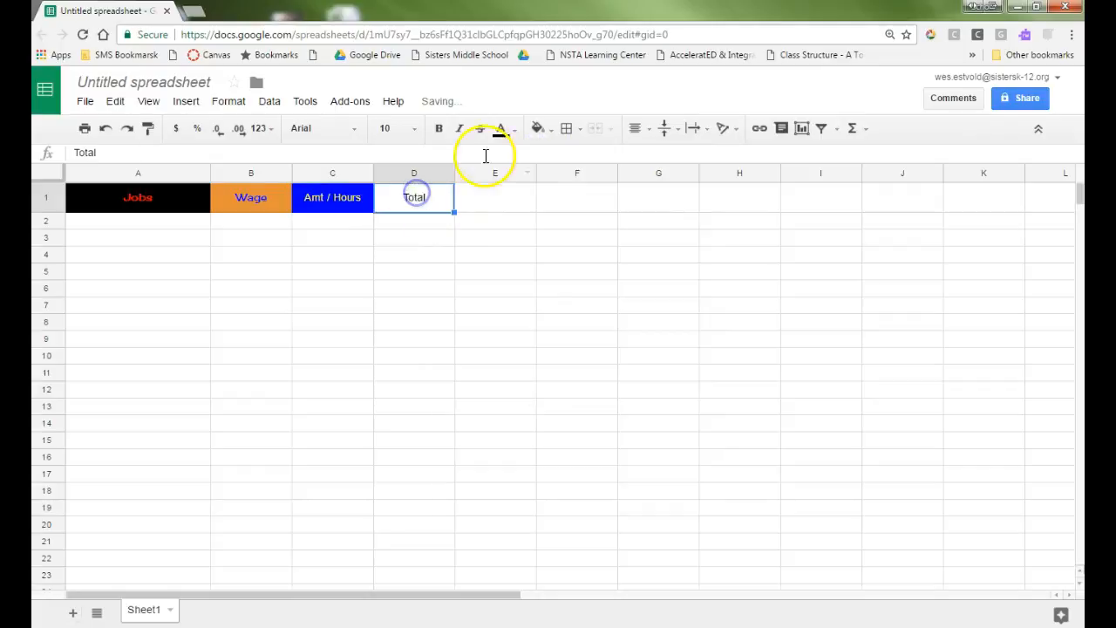
{"action": "left_click", "coordinate": [519, 136]}
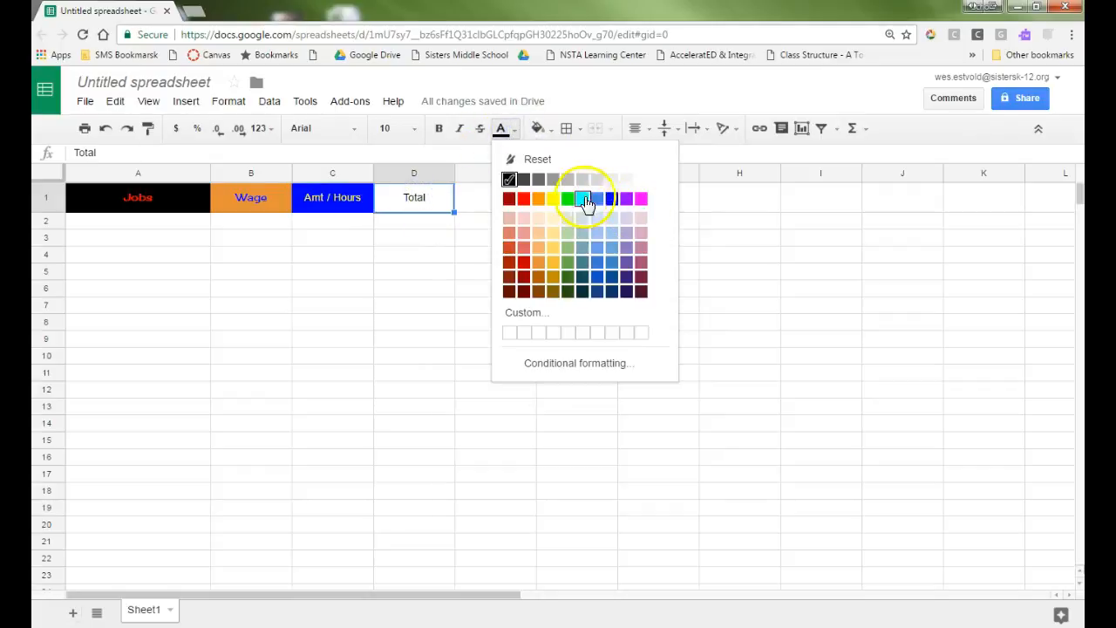
{"action": "left_click", "coordinate": [569, 199]}
{"action": "left_click", "coordinate": [547, 131]}
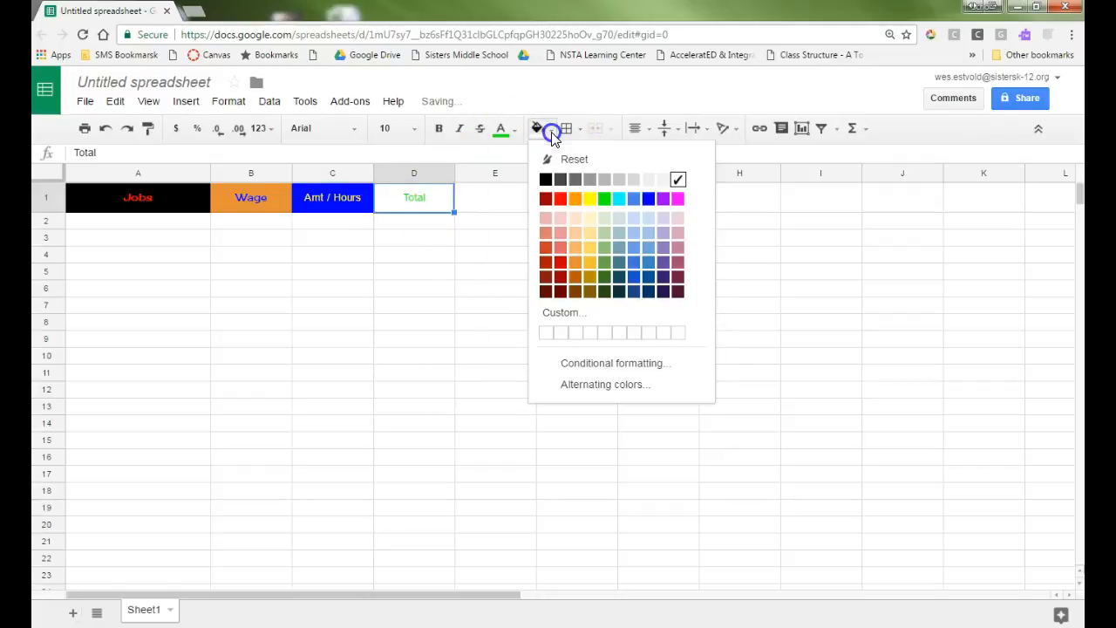
{"action": "left_click", "coordinate": [591, 201]}
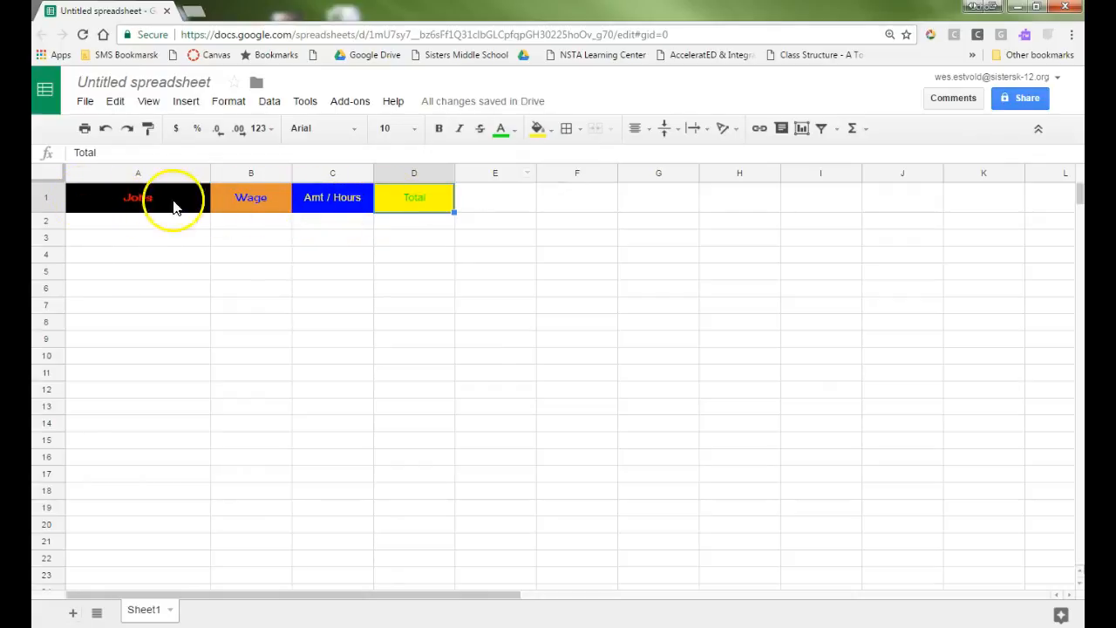
Apply the Cherry Cream Soda font and bold formatting to the whole header row 1.
{"action": "left_click", "coordinate": [46, 197]}
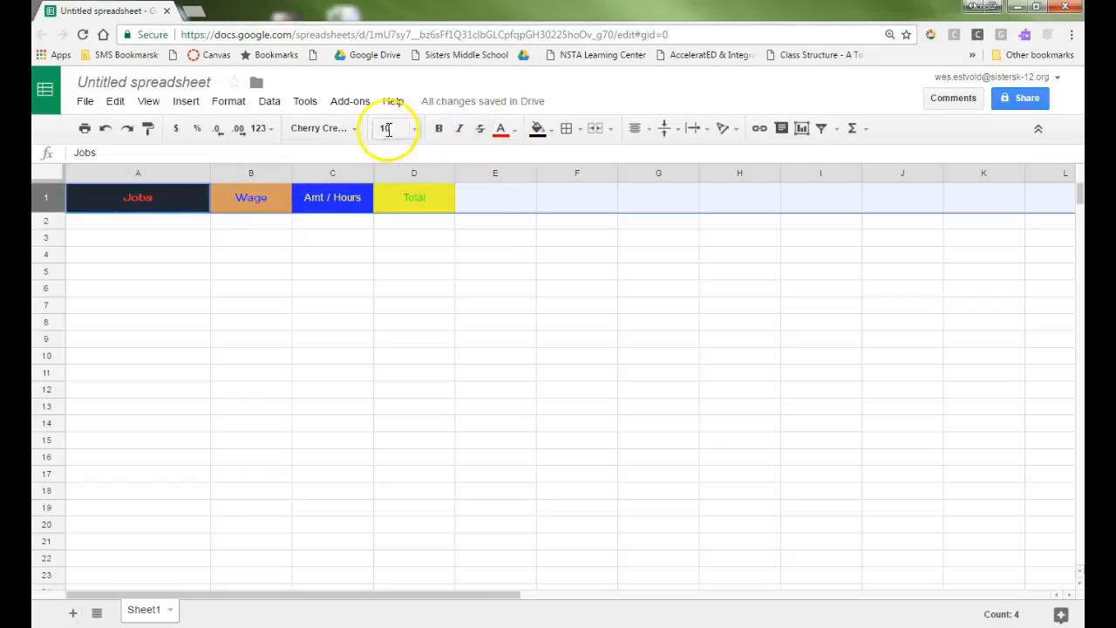
{"action": "left_click", "coordinate": [354, 128]}
{"action": "left_click", "coordinate": [358, 156]}
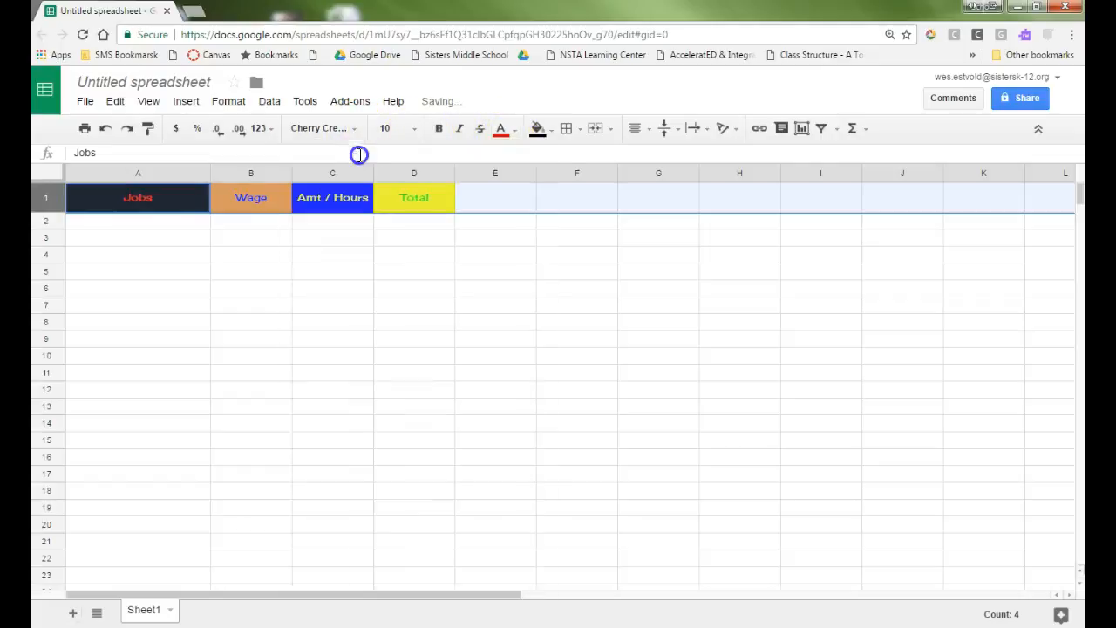
{"action": "left_click", "coordinate": [439, 129]}
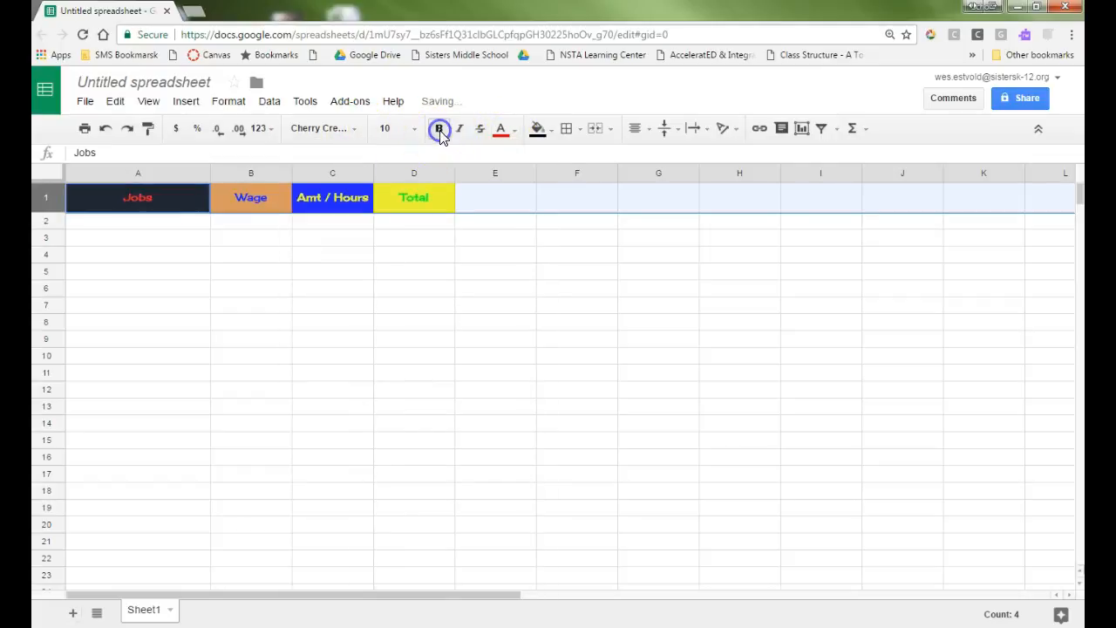
{"action": "left_click", "coordinate": [397, 241]}
{"action": "left_click", "coordinate": [137, 220]}
{"action": "left_click", "coordinate": [244, 225]}
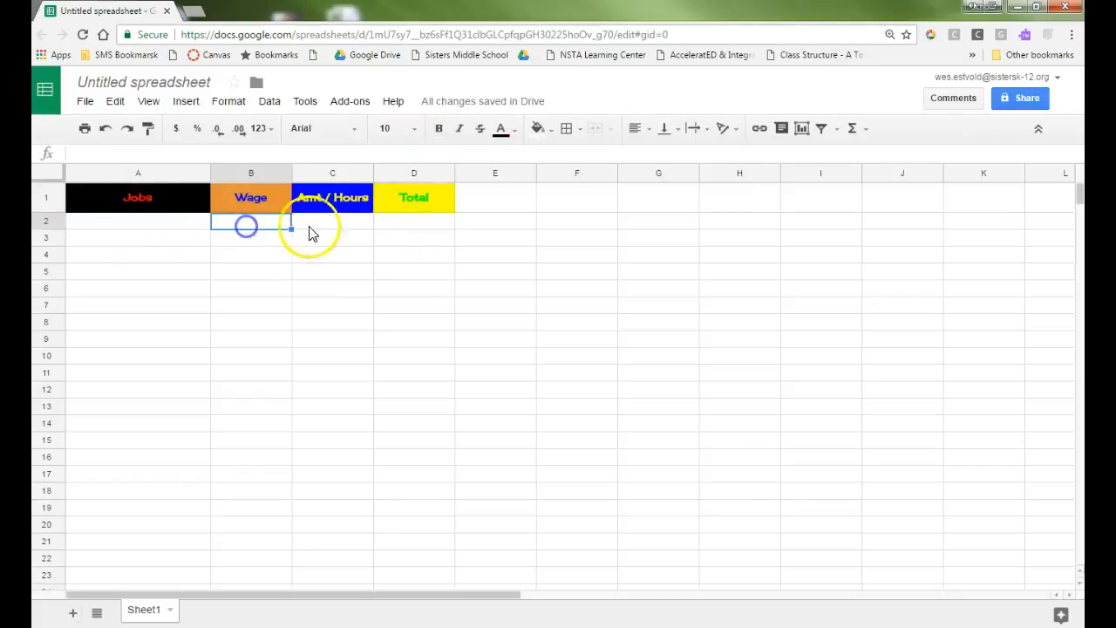
{"action": "left_click", "coordinate": [324, 223]}
{"action": "left_click", "coordinate": [389, 225]}
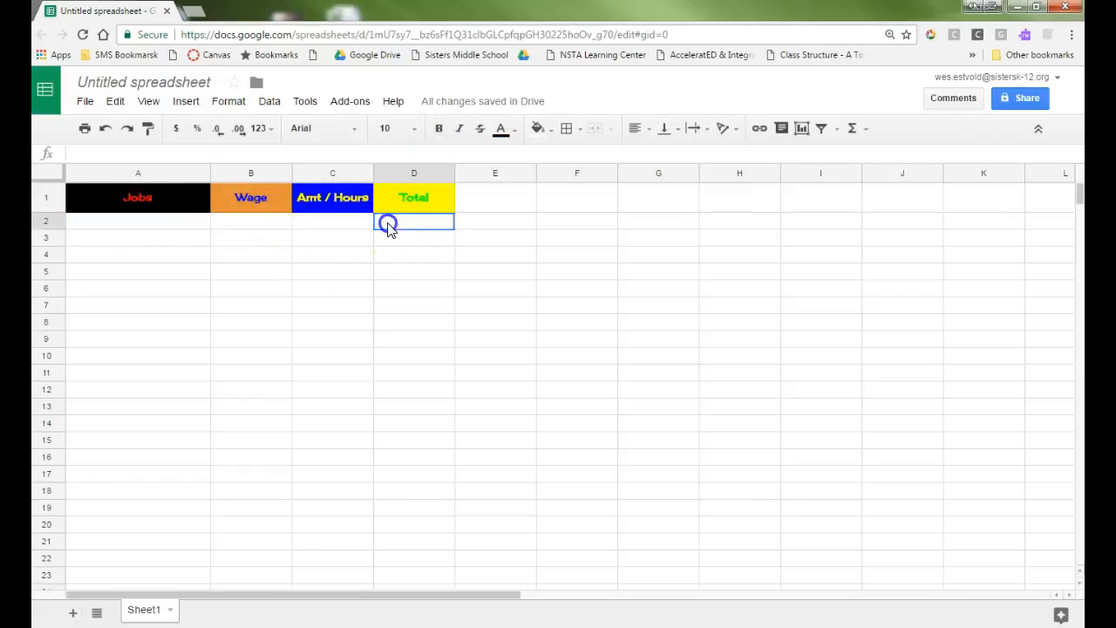
Enter the job Mow Lawn in cell A2 and its wage $5.00 in cell B2.
{"action": "left_click", "coordinate": [165, 226]}
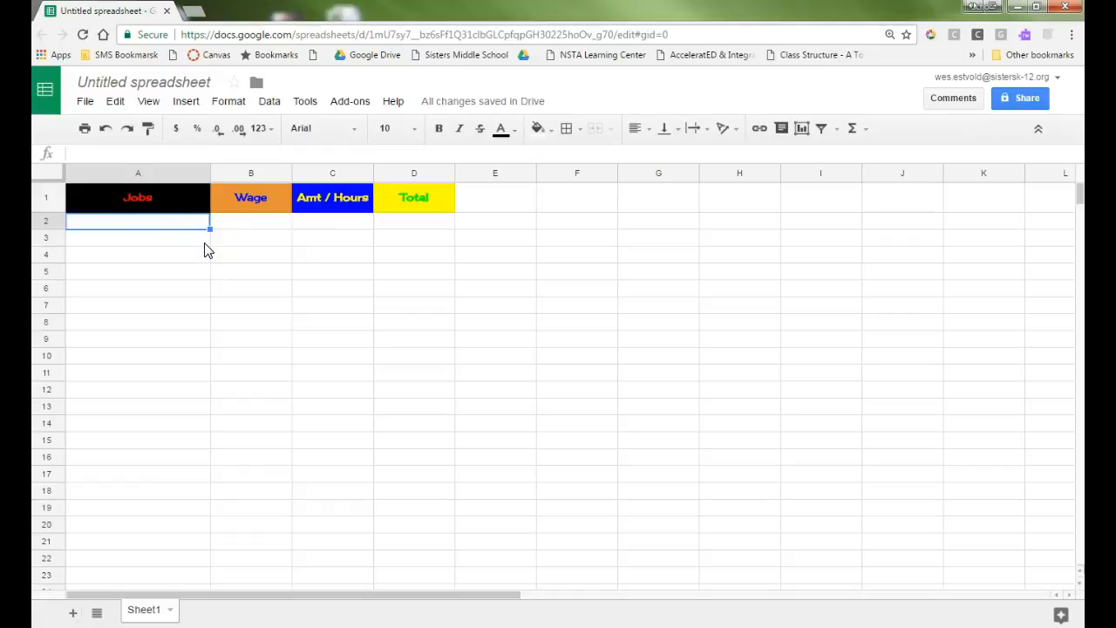
{"action": "type", "text": "Mow Lawn"}
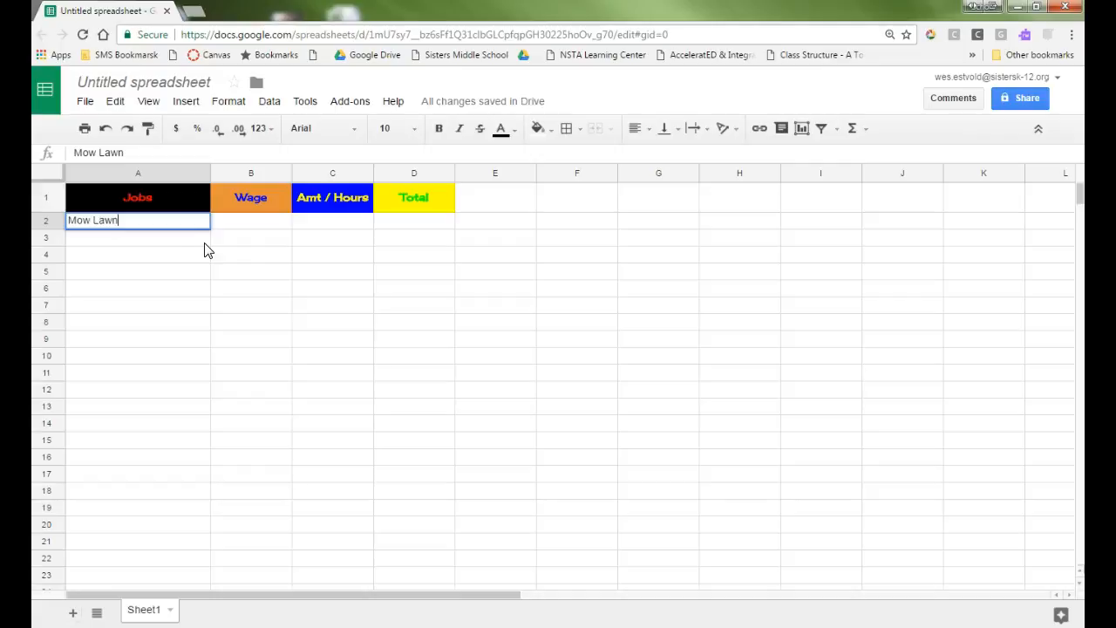
{"action": "left_click", "coordinate": [199, 237]}
{"action": "left_click", "coordinate": [258, 225]}
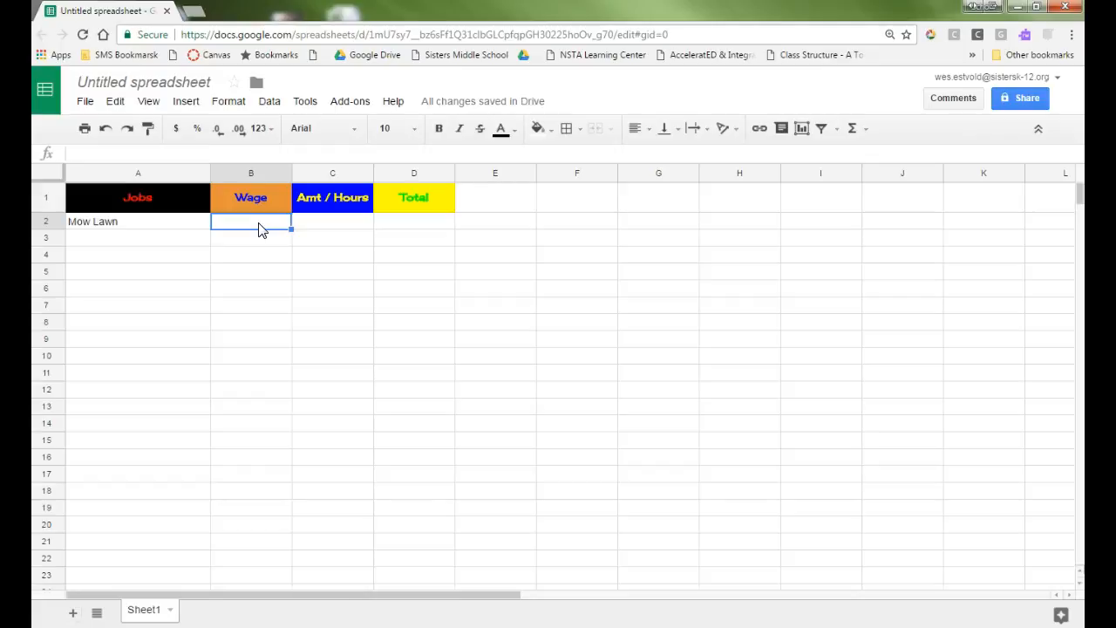
{"action": "type", "text": "$5.00"}
{"action": "key", "text": "Return"}
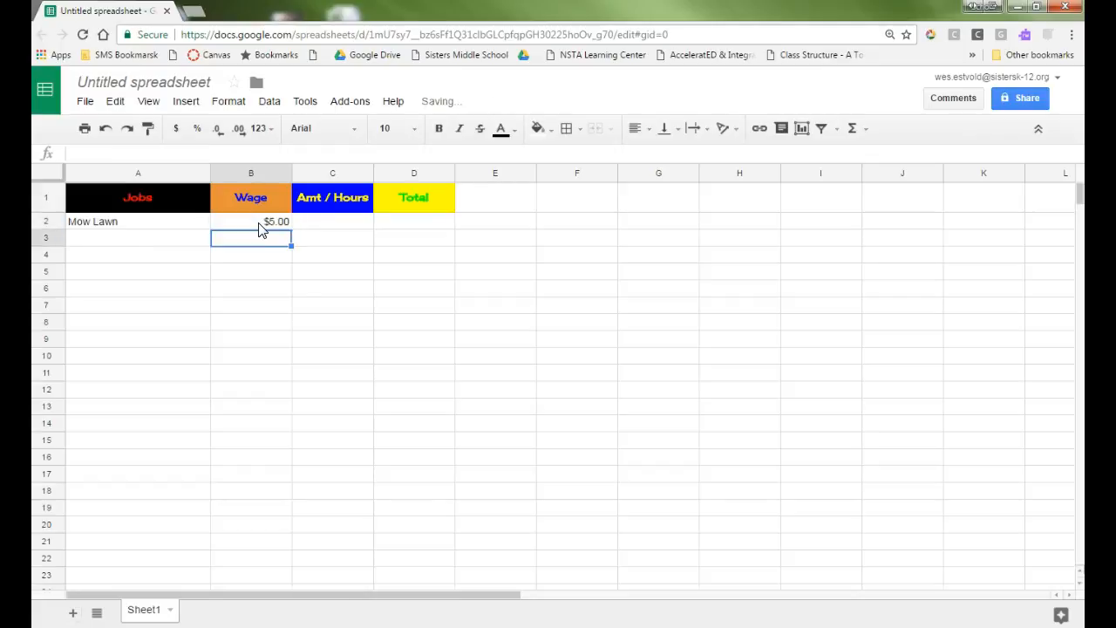
Enter 1 as the Mow Lawn amount in cell C2 and a manual total of $5.00 in cell D2.
{"action": "left_click", "coordinate": [258, 225]}
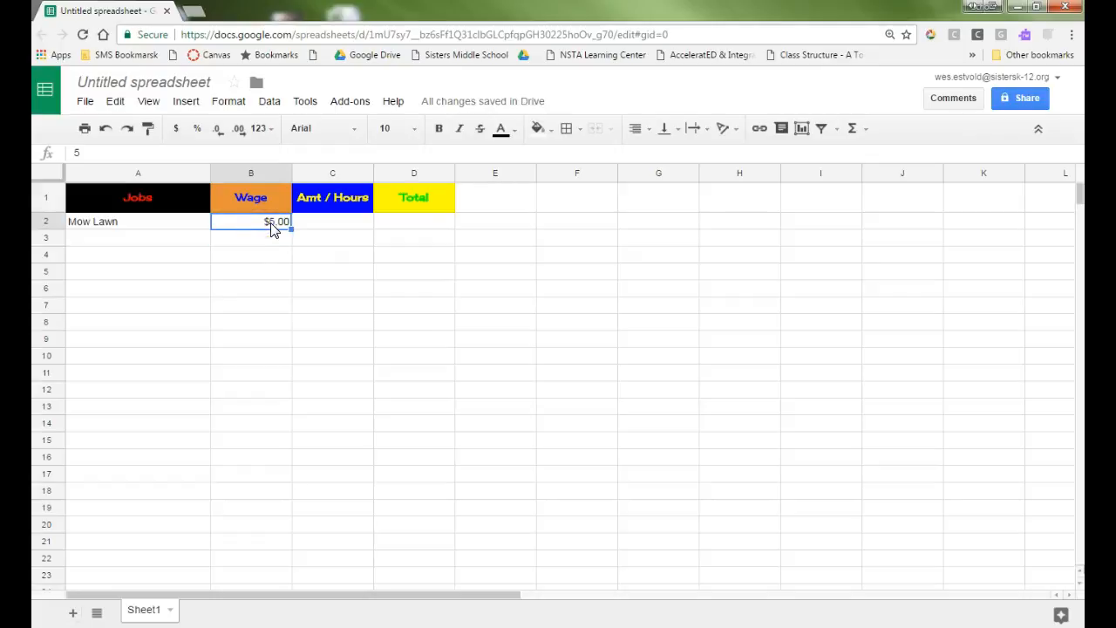
{"action": "left_click", "coordinate": [321, 224]}
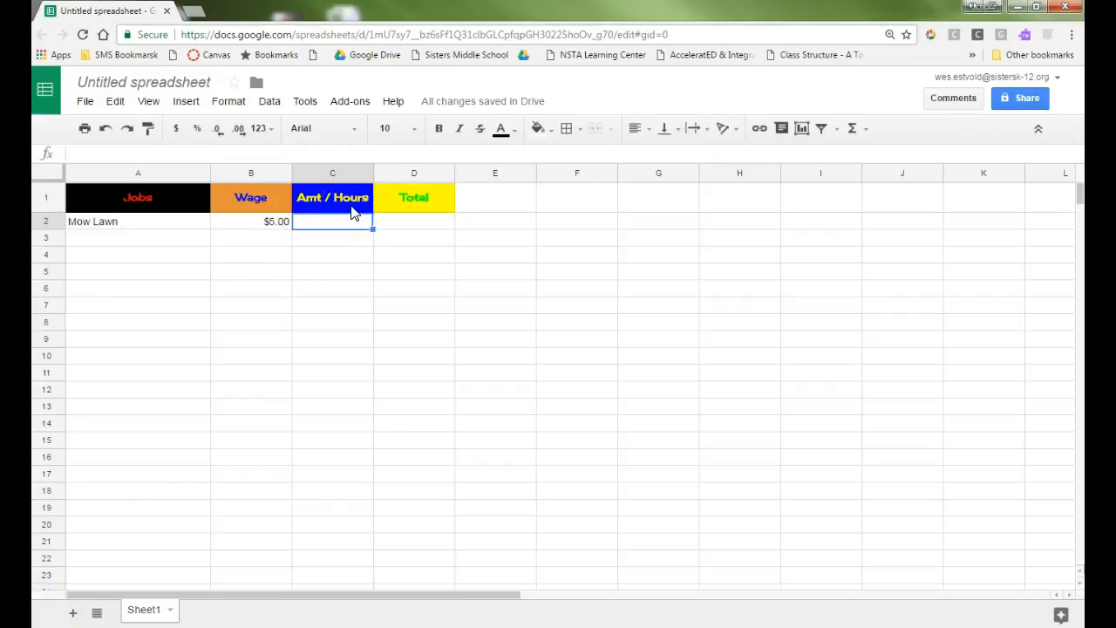
{"action": "left_click", "coordinate": [319, 226]}
{"action": "type", "text": "1"}
{"action": "key", "text": "Tab"}
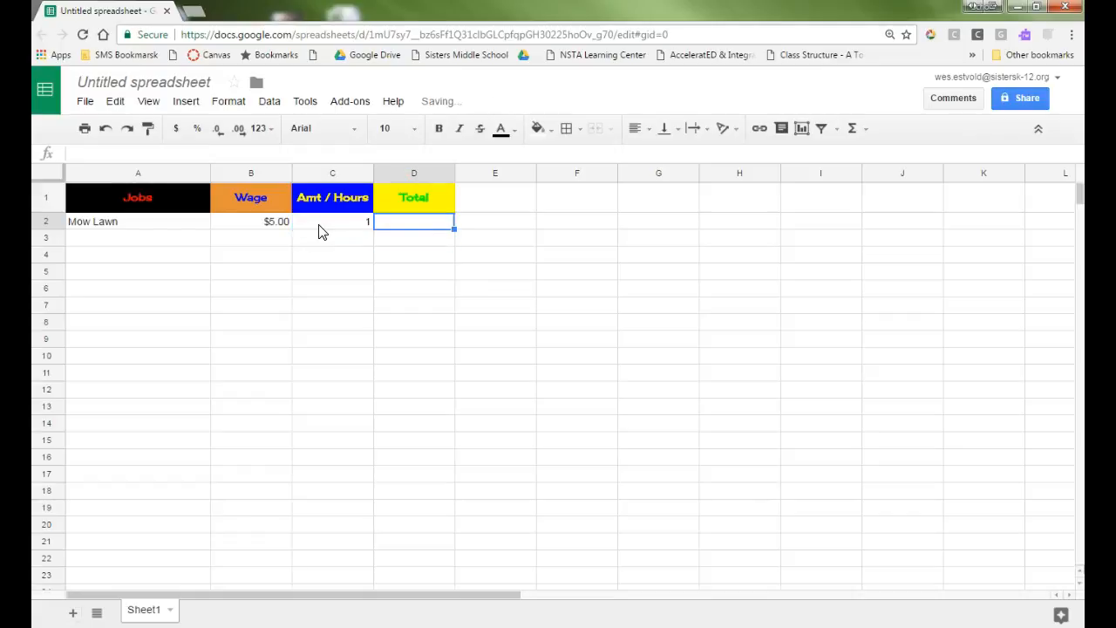
{"action": "key", "text": "Left"}
{"action": "key", "text": "Right"}
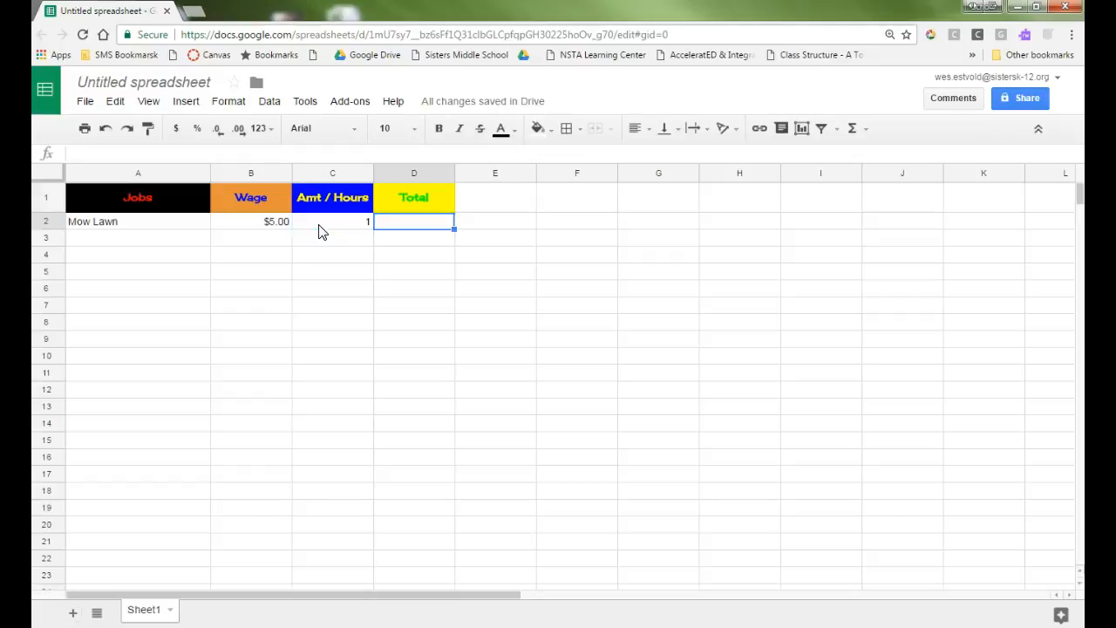
{"action": "key", "text": "Left"}
{"action": "key", "text": "Right"}
{"action": "type", "text": "$5."}
{"action": "key", "text": "Return"}
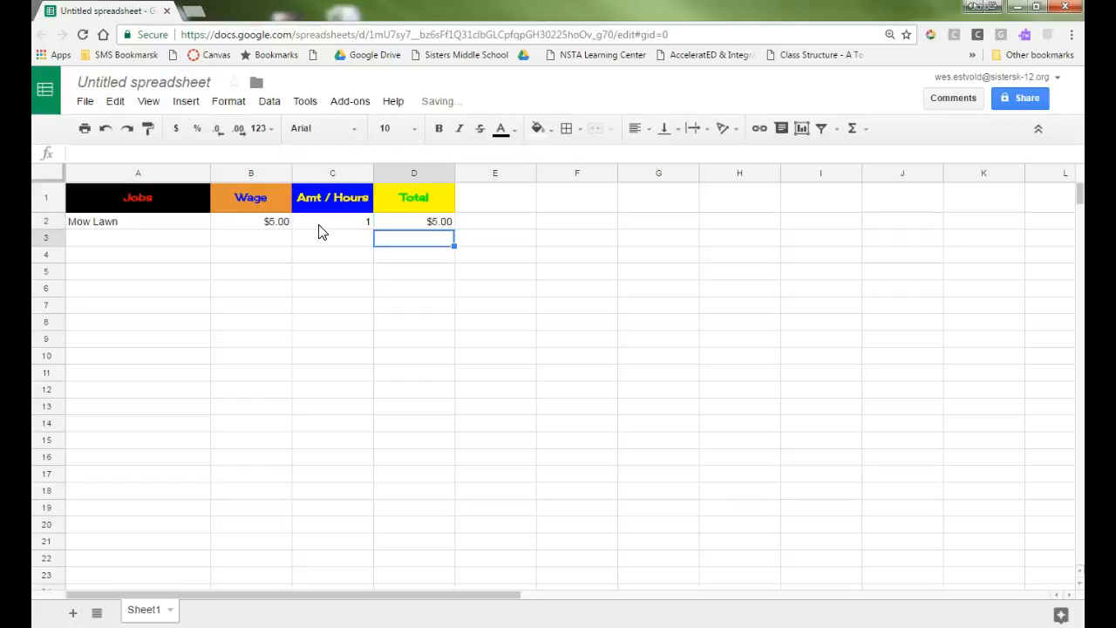
Set the Mow Lawn amount in cell C2 to 5 and try a manual total of $25.00 in cell D2.
{"action": "left_click", "coordinate": [319, 225]}
{"action": "type", "text": "5"}
{"action": "key", "text": "Tab"}
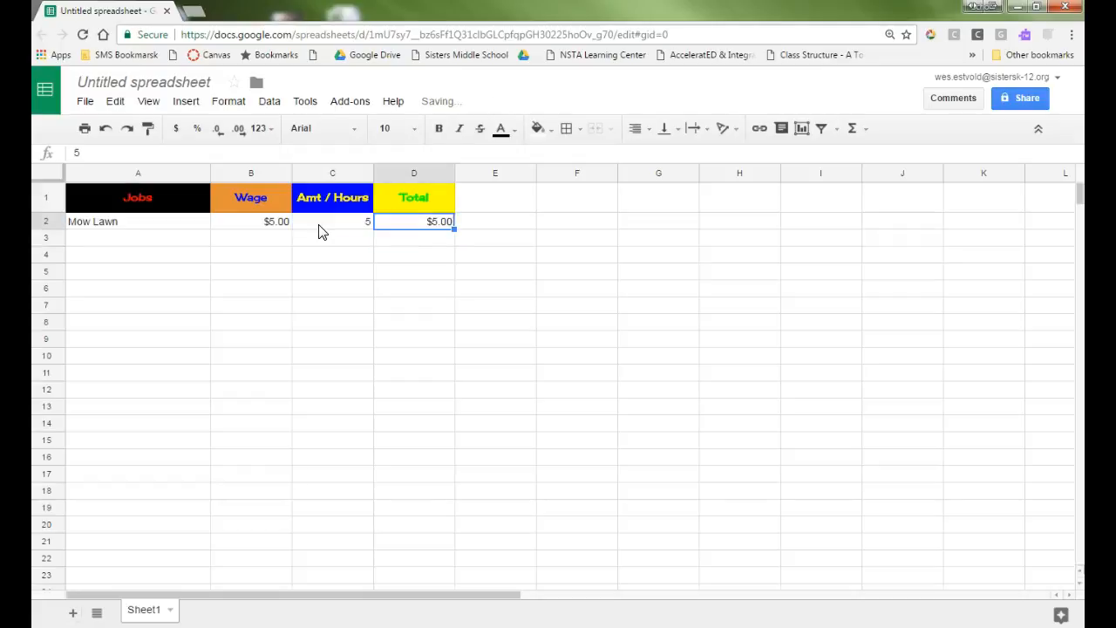
{"action": "type", "text": "$"}
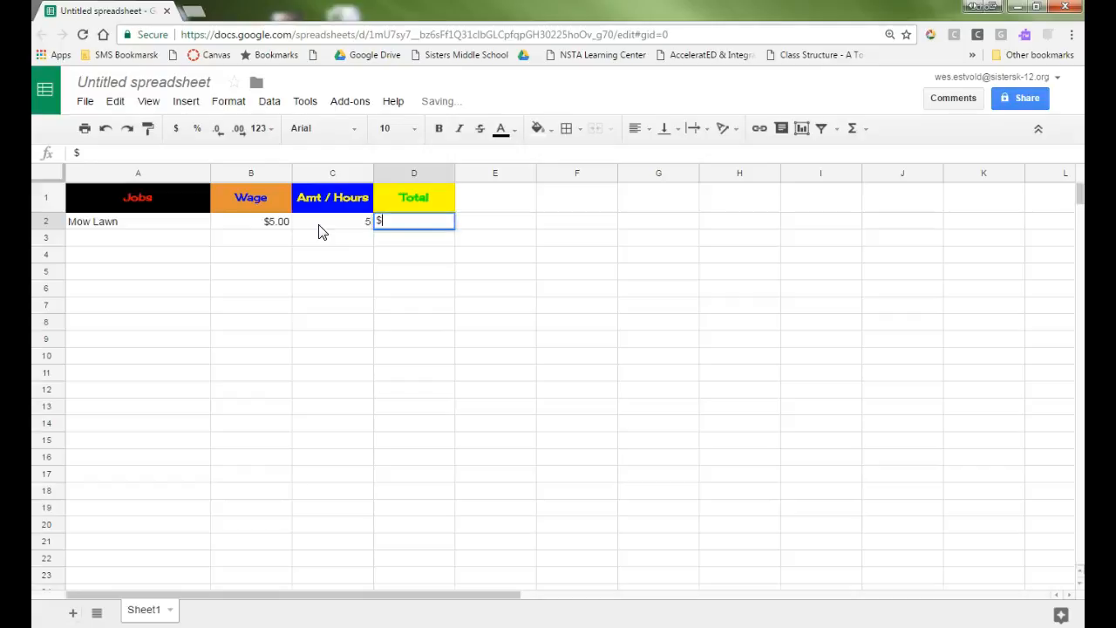
{"action": "type", "text": "25.00"}
{"action": "key", "text": "Return"}
{"action": "key", "text": "ctrl+z"}
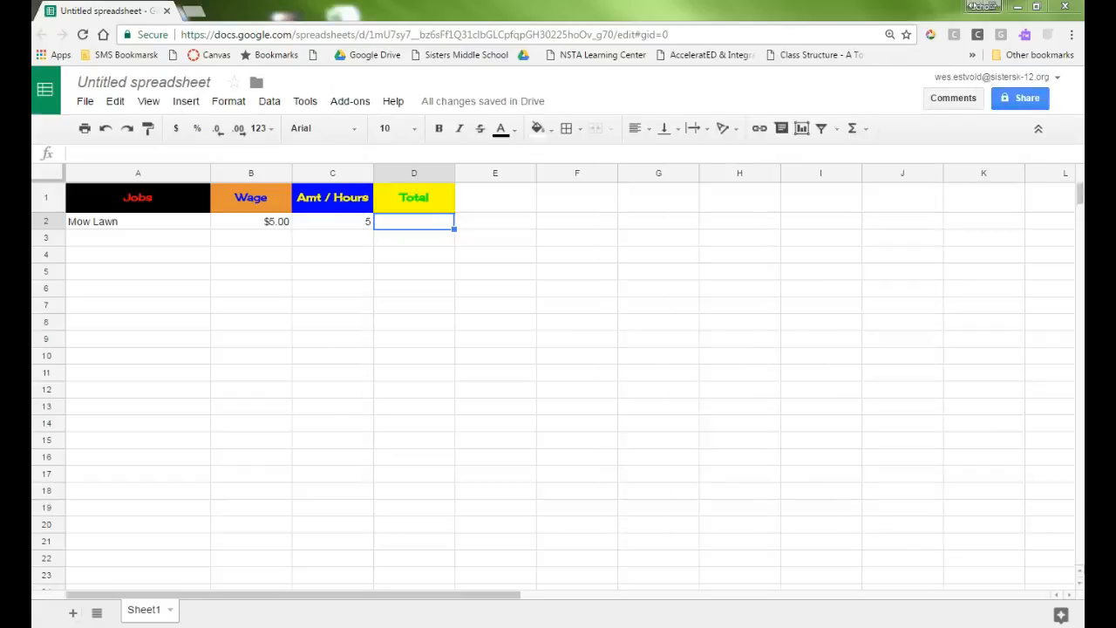
Enter the formula =B2*C2 in cell D2 to calculate the Mow Lawn total from its wage and amount.
{"action": "left_click", "coordinate": [414, 225]}
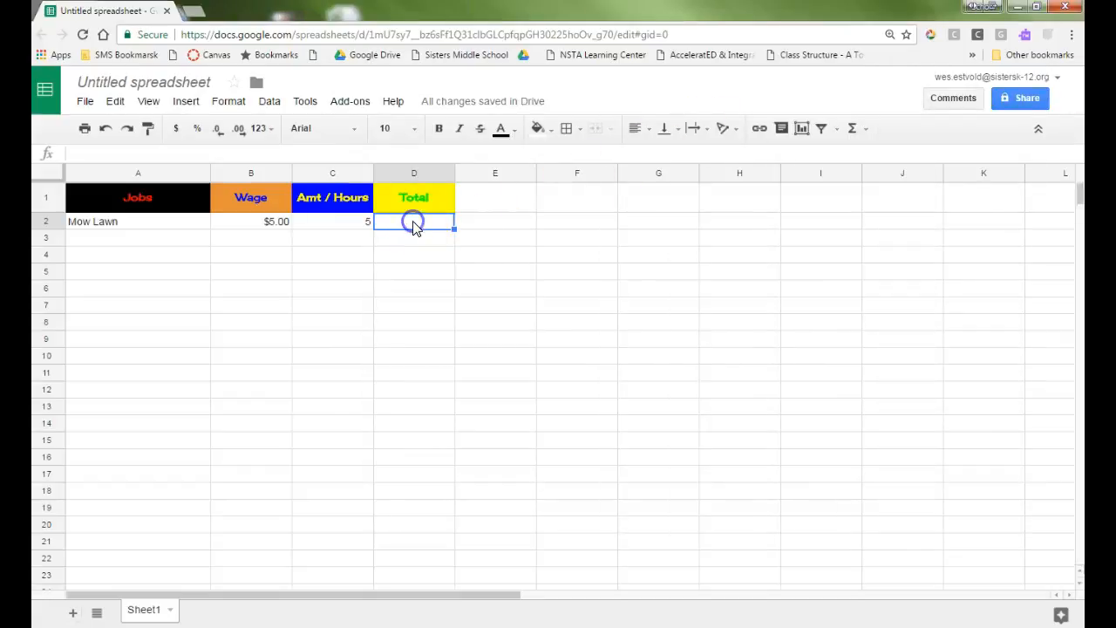
{"action": "type", "text": "="}
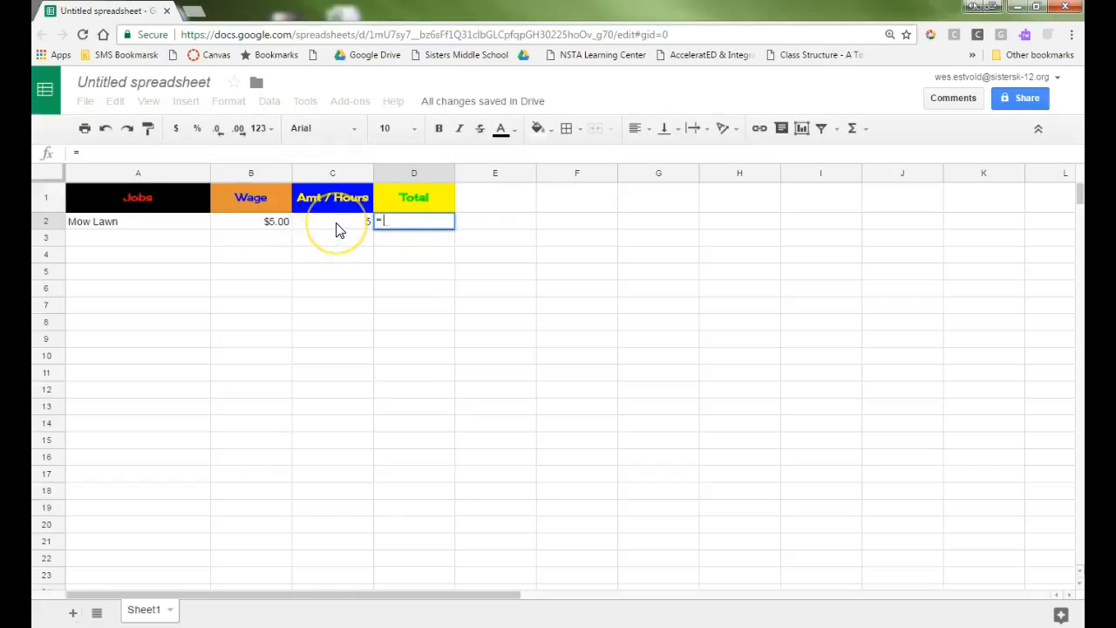
{"action": "left_click", "coordinate": [270, 228]}
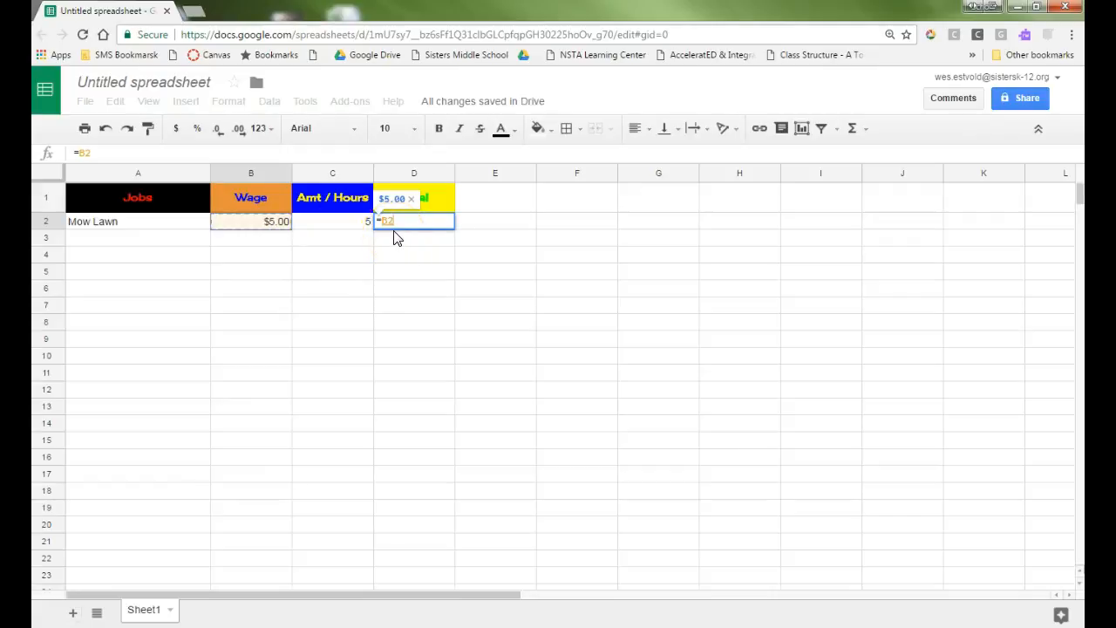
{"action": "type", "text": "*"}
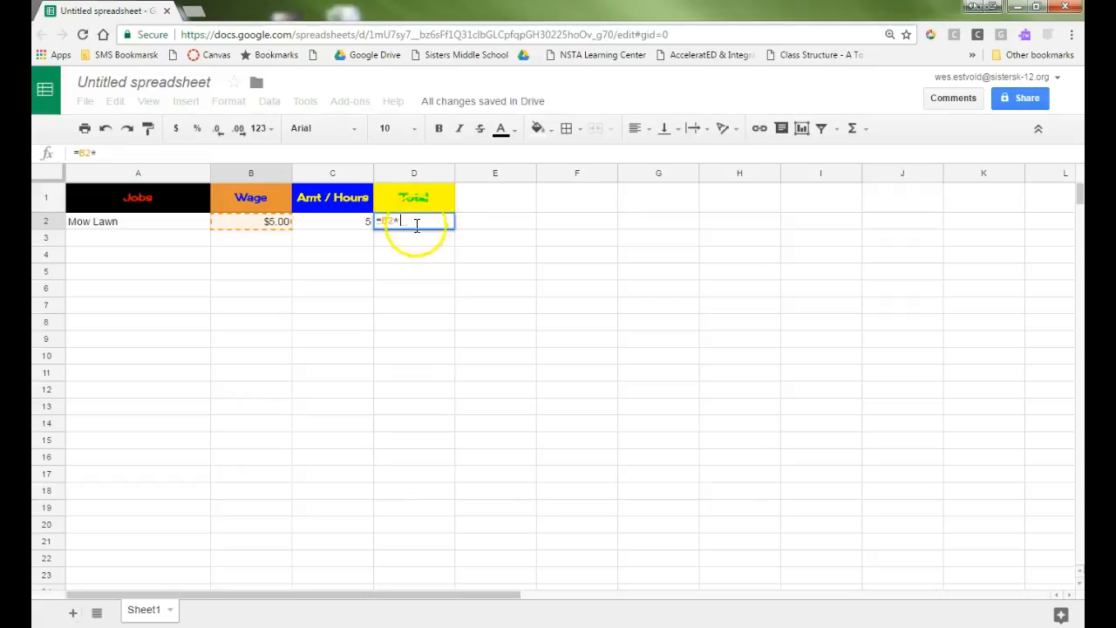
{"action": "left_click", "coordinate": [338, 228]}
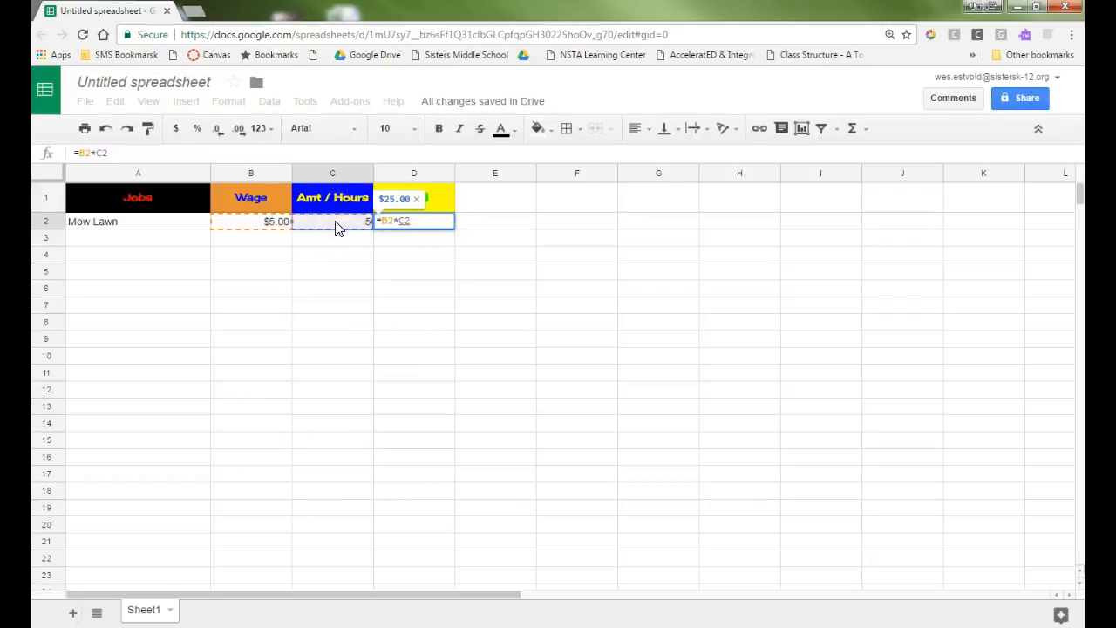
{"action": "key", "text": "Return"}
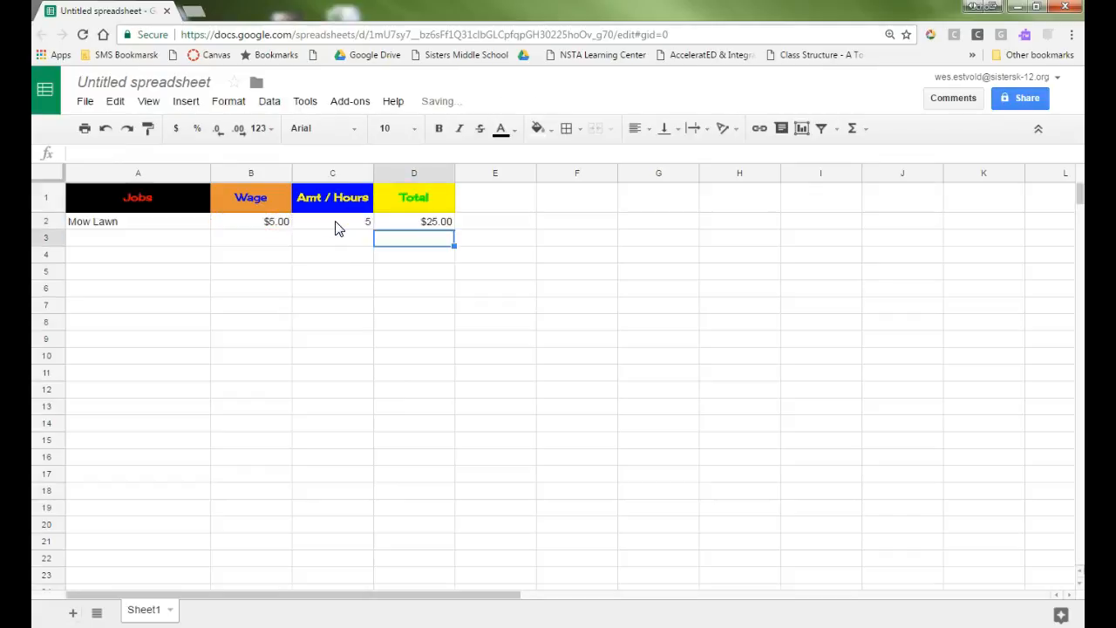
Set the Mow Lawn amount in cell C2 to 2 and its wage in cell B2 to $6.00.
{"action": "left_click", "coordinate": [348, 225]}
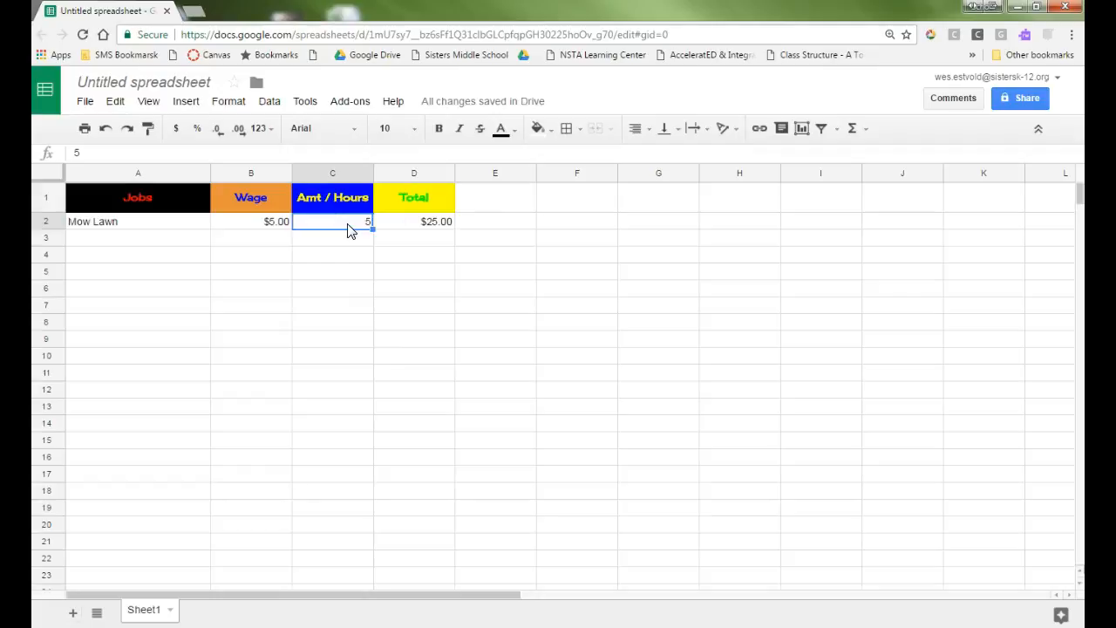
{"action": "type", "text": "2"}
{"action": "key", "text": "Return"}
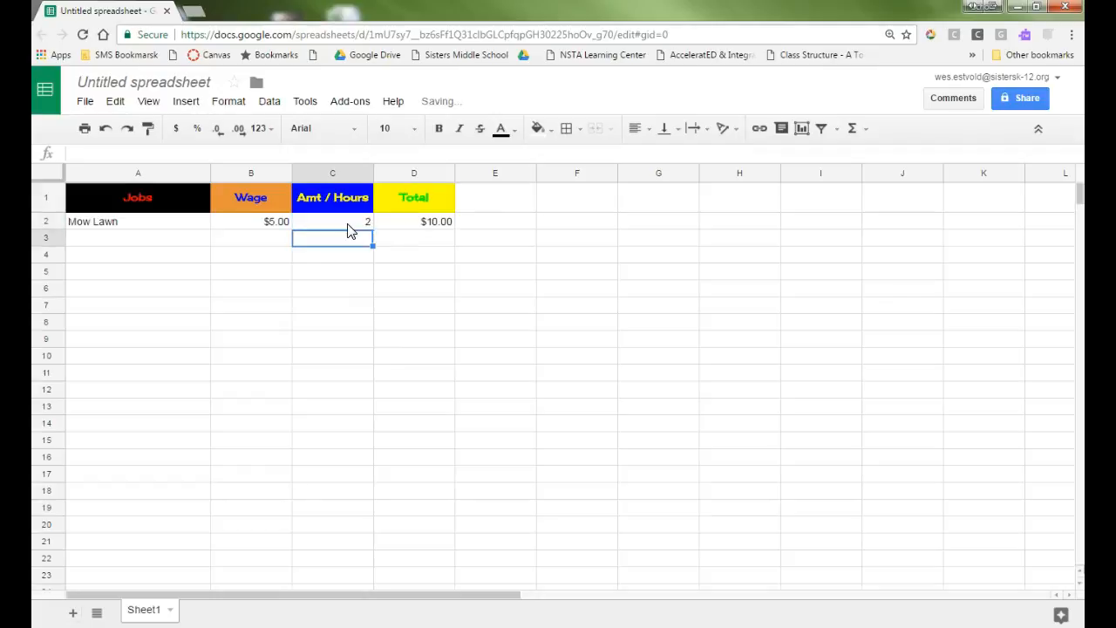
{"action": "key", "text": "Up"}
{"action": "key", "text": "Left"}
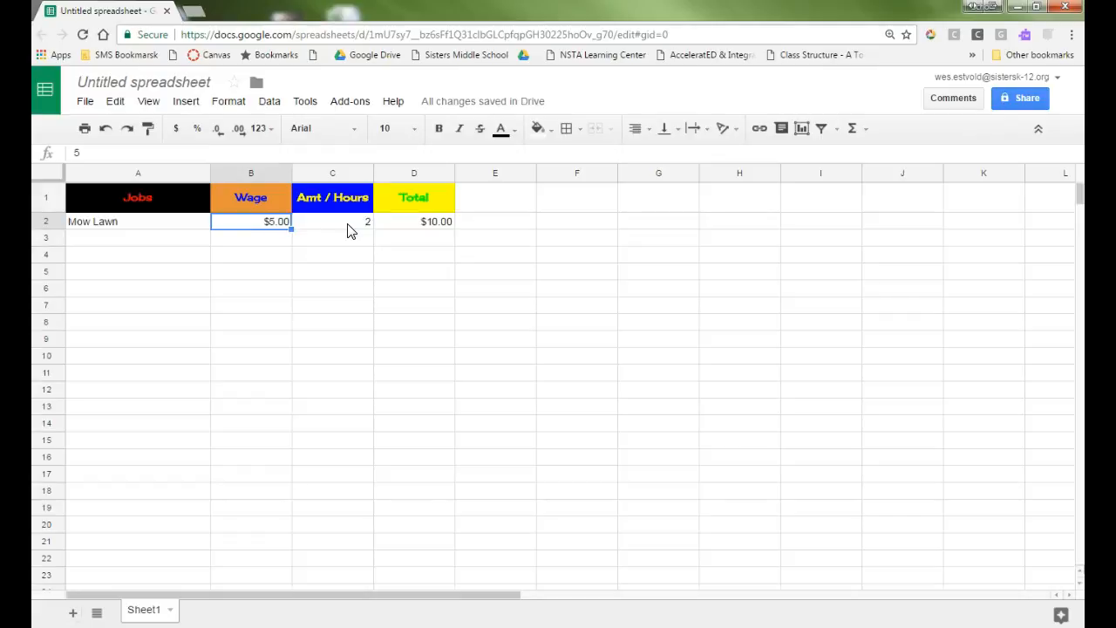
{"action": "type", "text": "$6"}
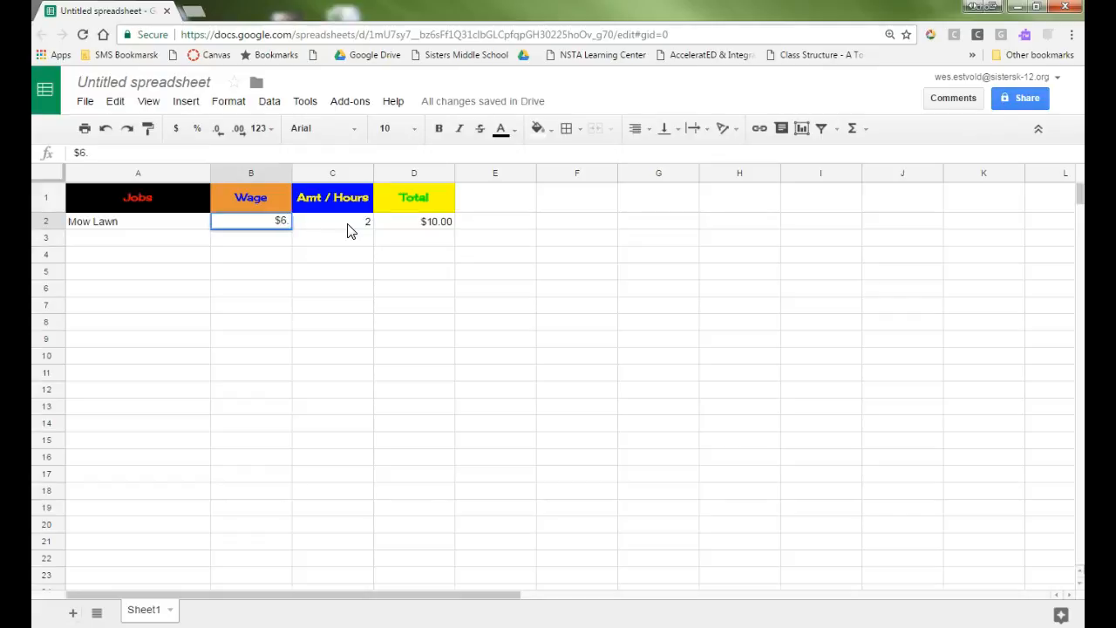
{"action": "type", "text": ".00"}
{"action": "key", "text": "Return"}
{"action": "key", "text": "Up"}
{"action": "key", "text": "Right"}
{"action": "key", "text": "Right"}
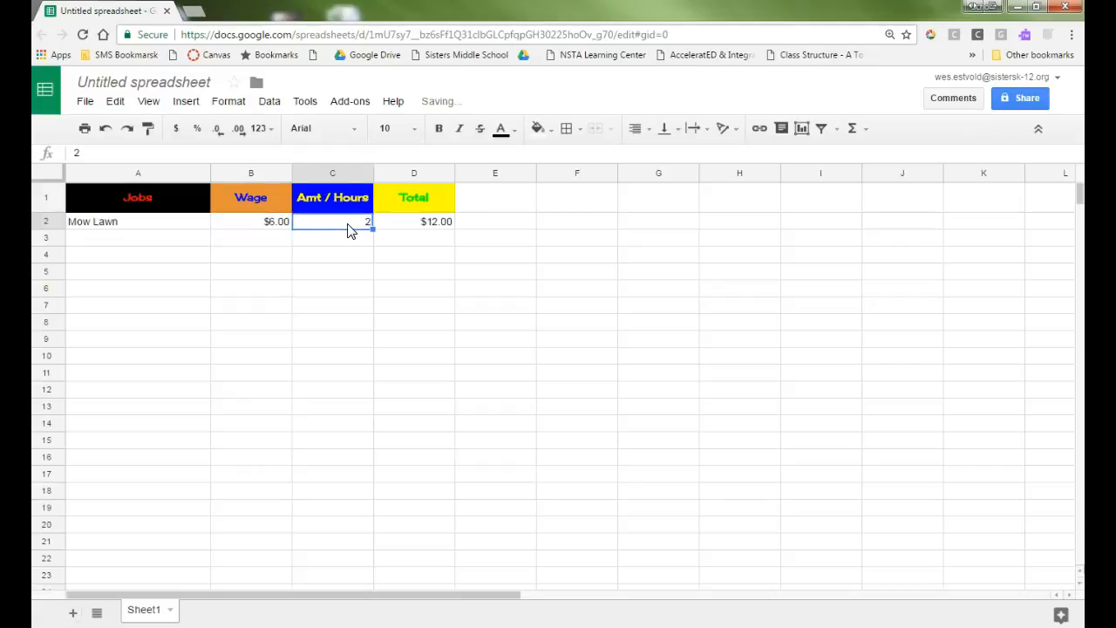
{"action": "key", "text": "Left"}
{"action": "key", "text": "Left"}
{"action": "key", "text": "Right"}
{"action": "key", "text": "Right"}
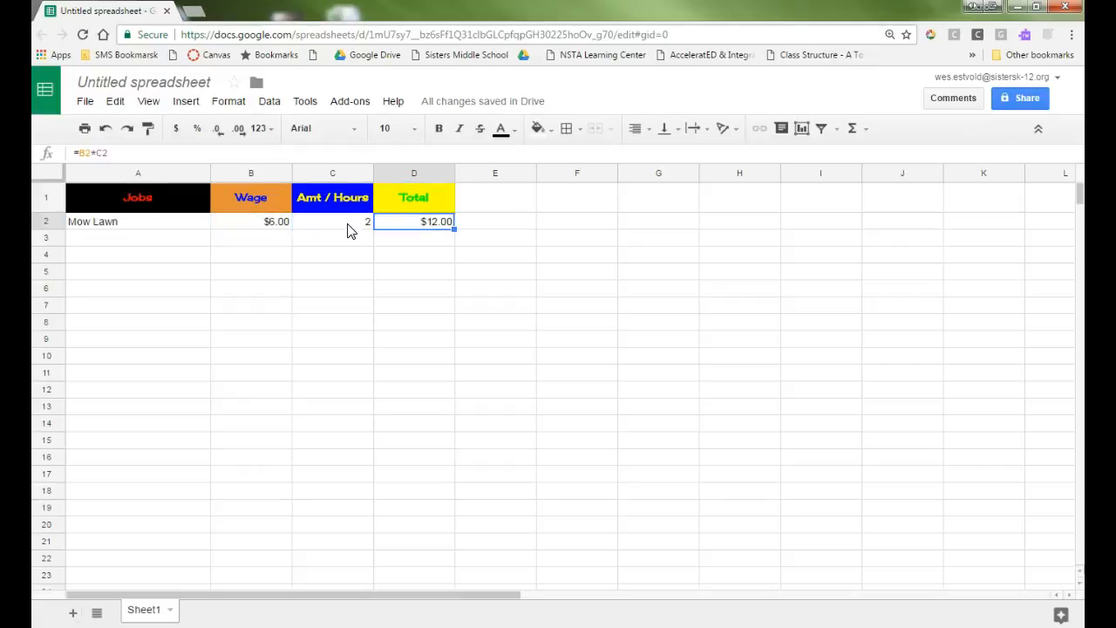
{"action": "key", "text": "Left"}
{"action": "key", "text": "Left"}
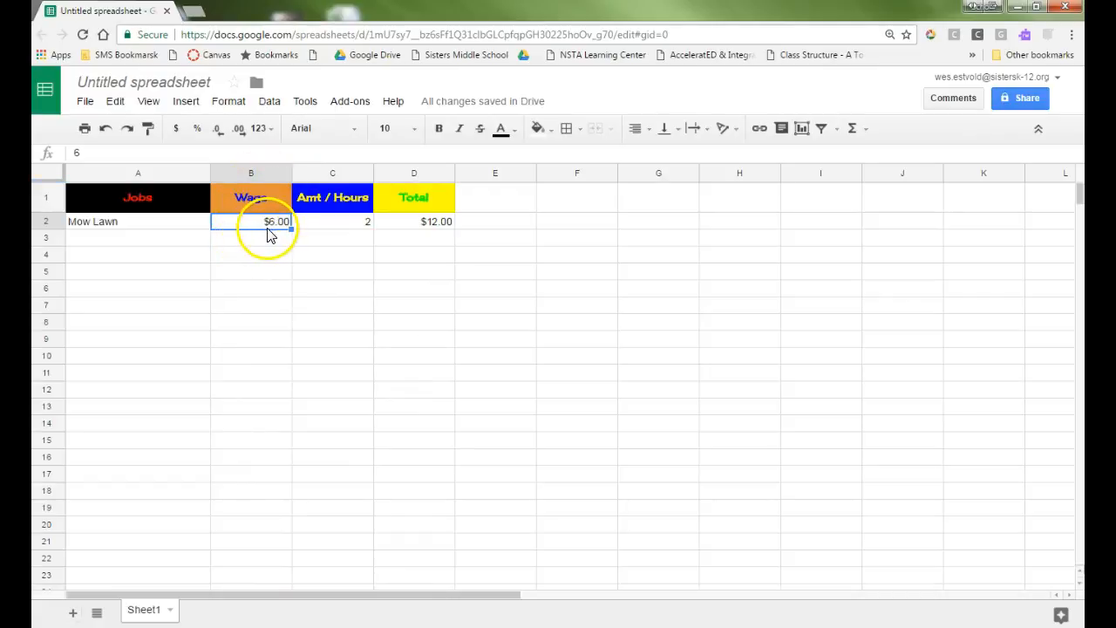
Format the entire Wage column B and Total column D as currency.
{"action": "left_click", "coordinate": [250, 174]}
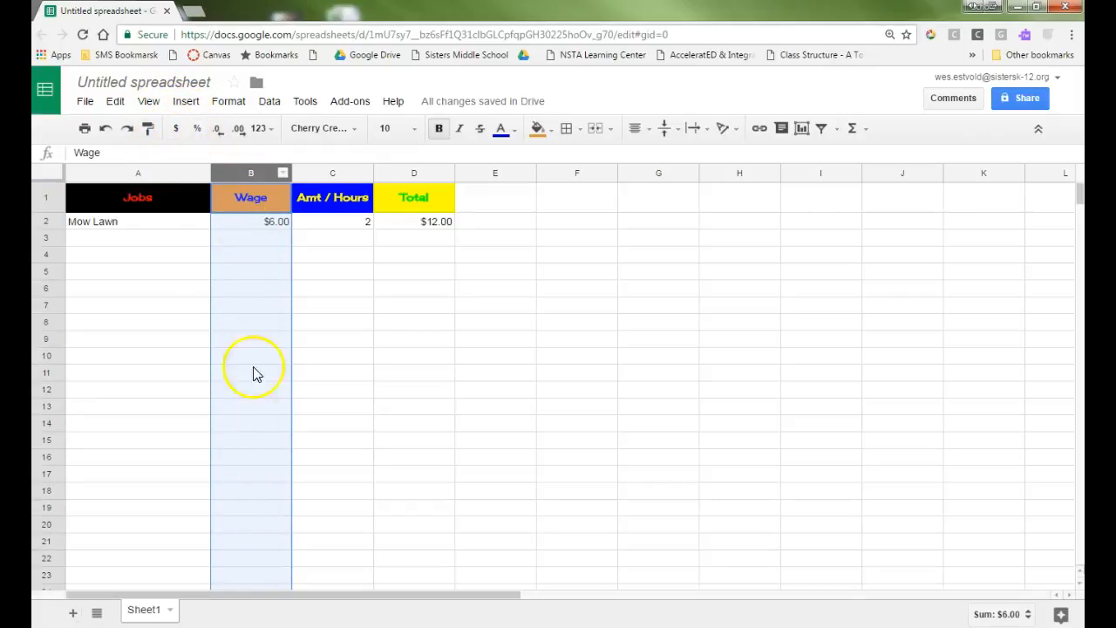
{"action": "left_click", "coordinate": [177, 130]}
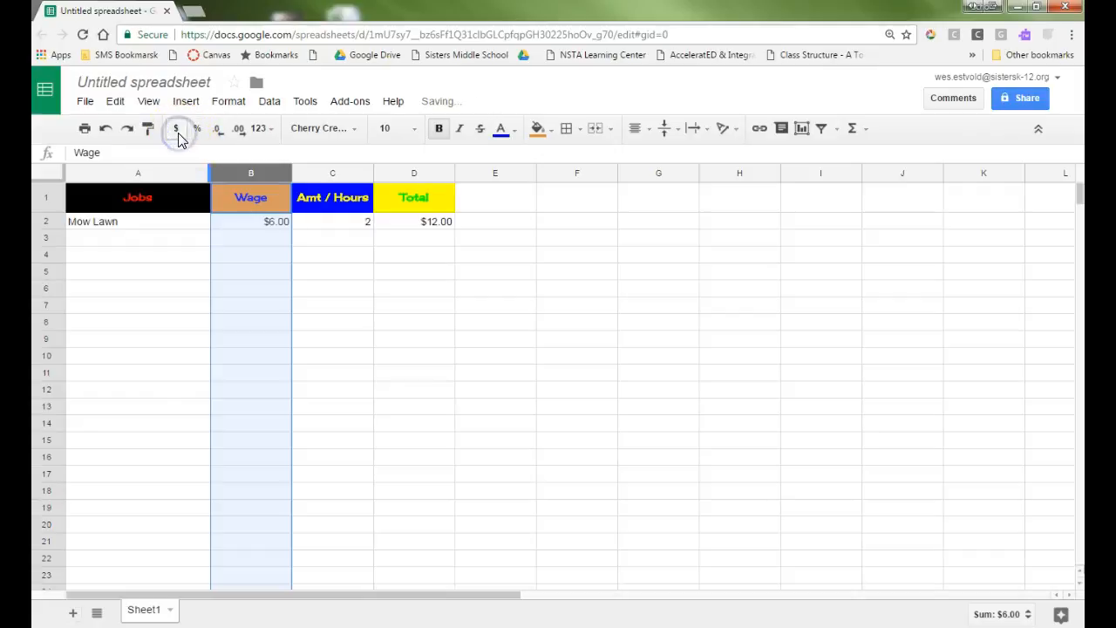
{"action": "left_click", "coordinate": [413, 173]}
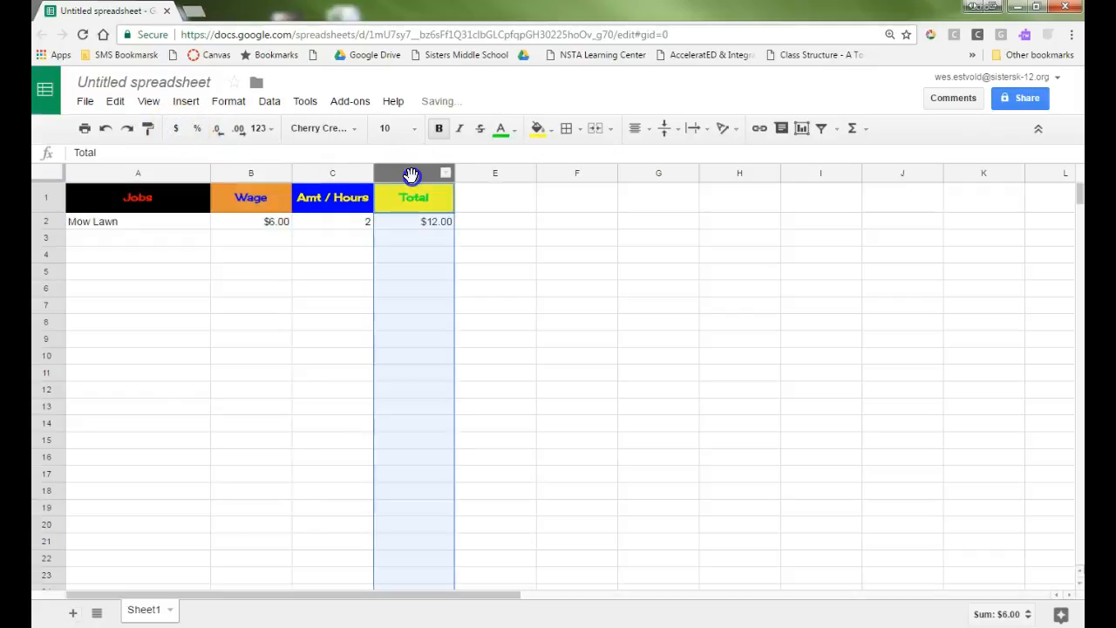
{"action": "left_click", "coordinate": [177, 131]}
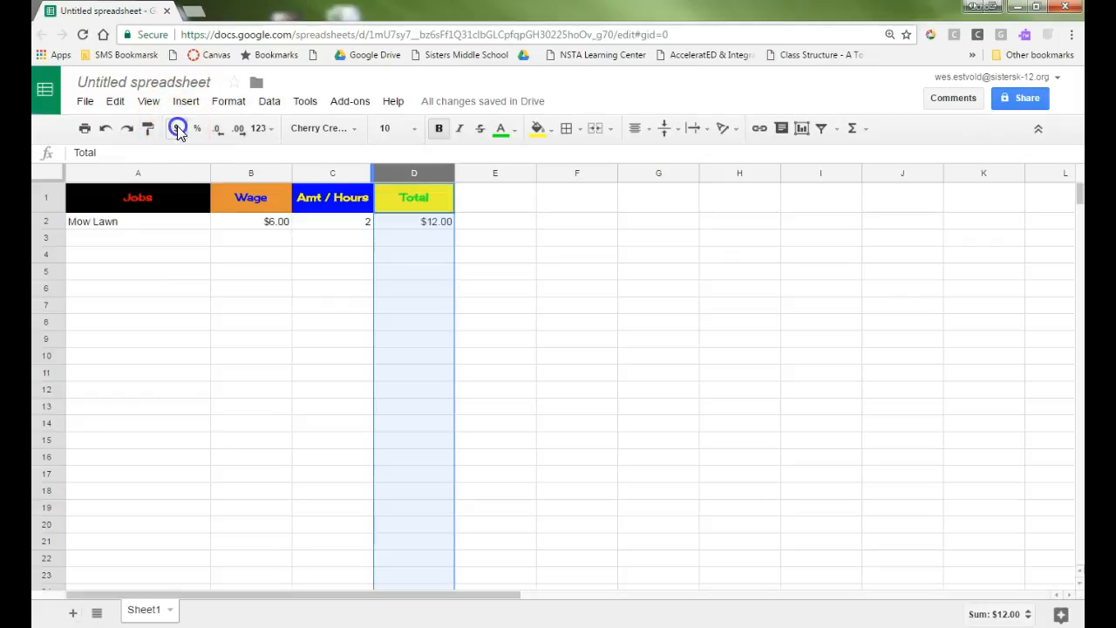
Fill row 3 with the job Wash Cars in A3, a wage of 7 in B3 and an amount of 5 in C3.
{"action": "left_click", "coordinate": [118, 244]}
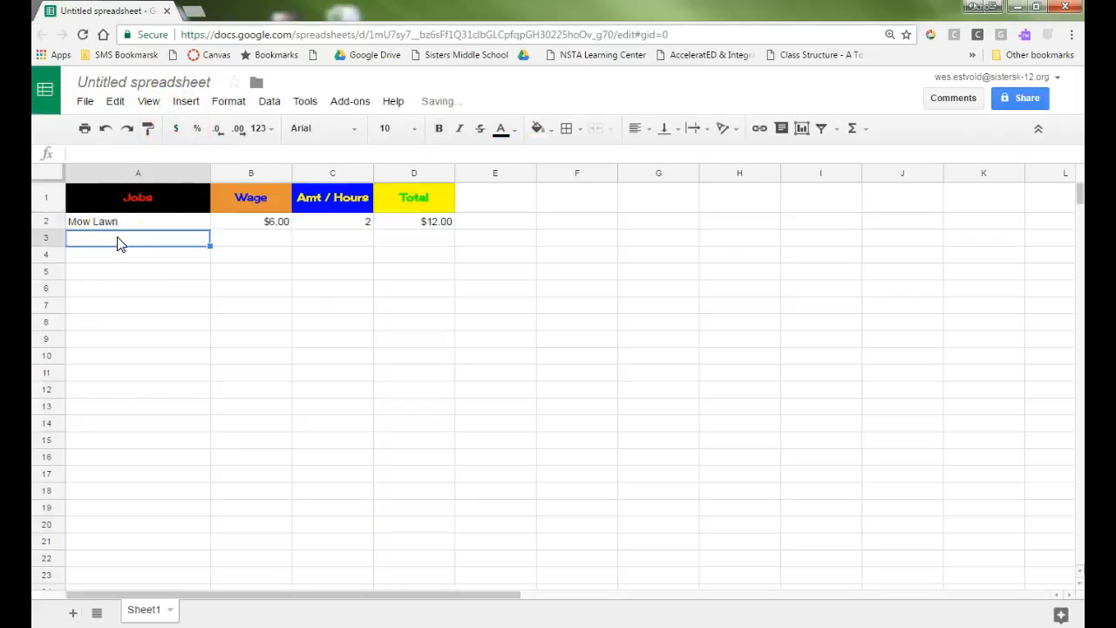
{"action": "type", "text": "Wash"}
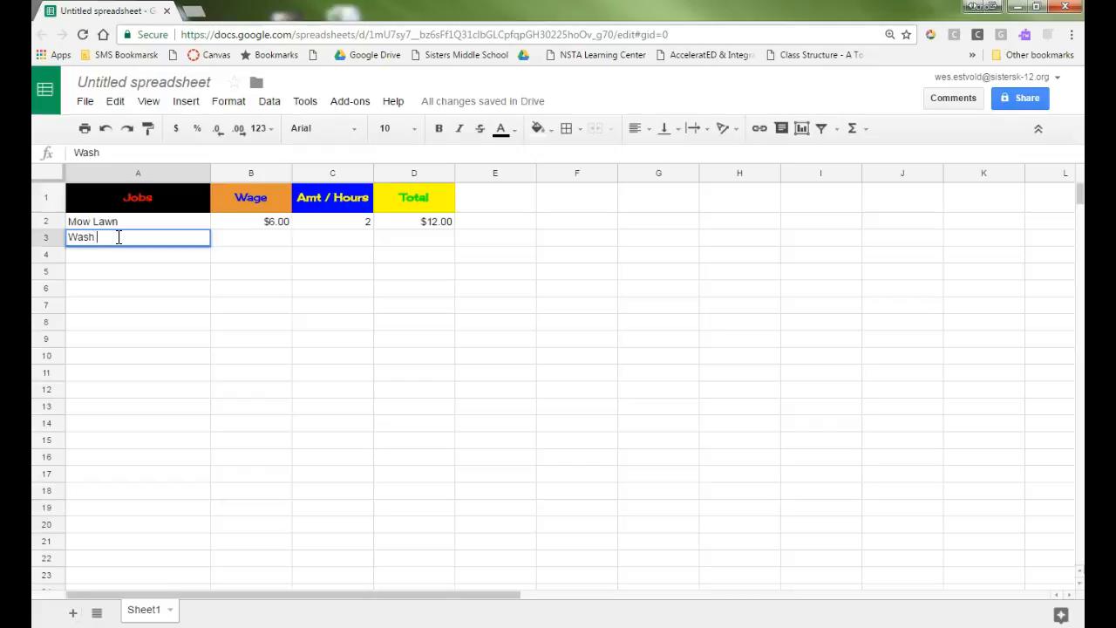
{"action": "type", "text": " Cars"}
{"action": "key", "text": "Tab"}
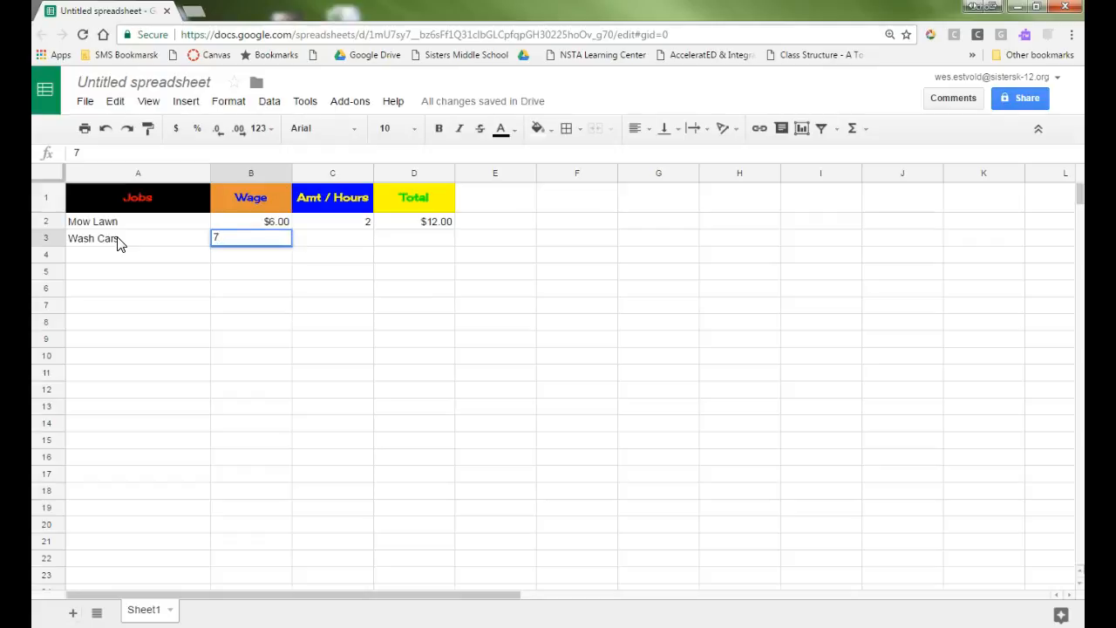
{"action": "key", "text": "Tab"}
{"action": "key", "text": "Left"}
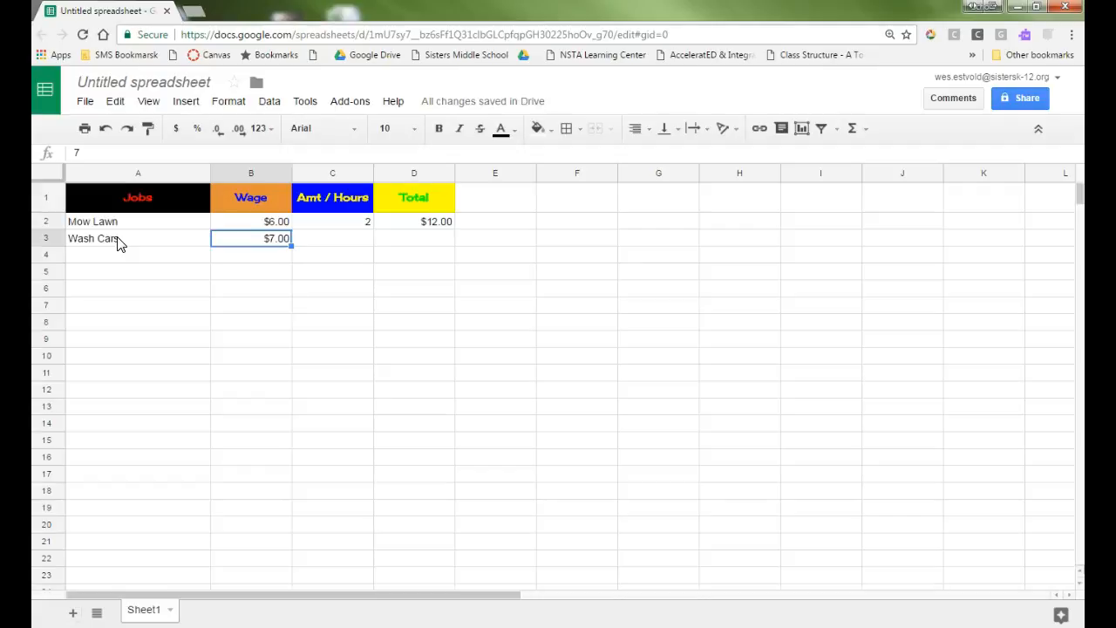
{"action": "key", "text": "Right"}
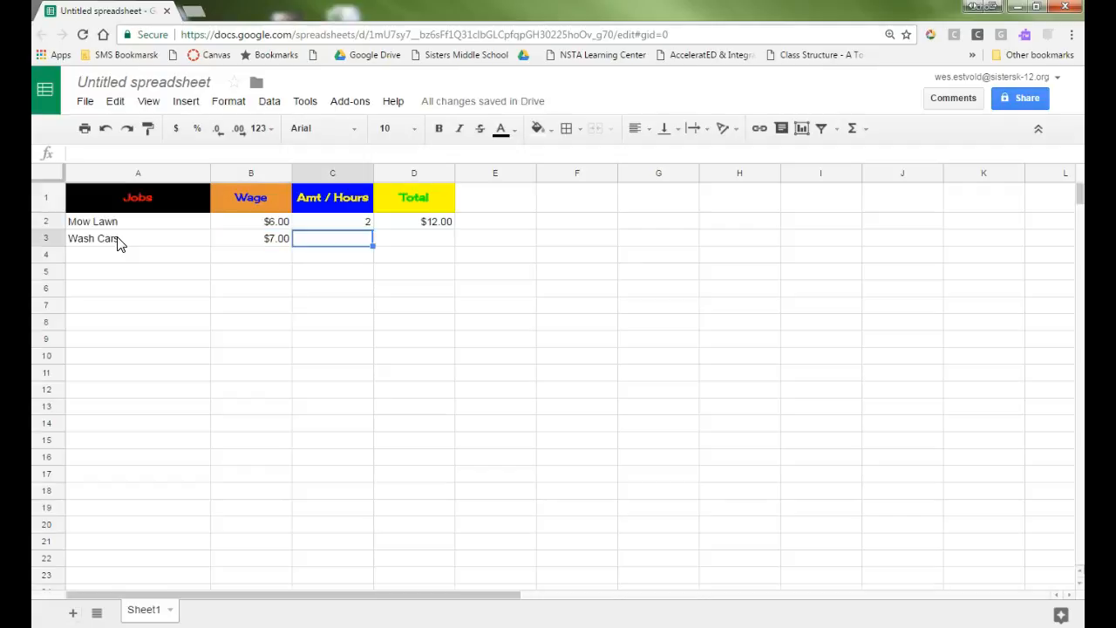
{"action": "type", "text": "5"}
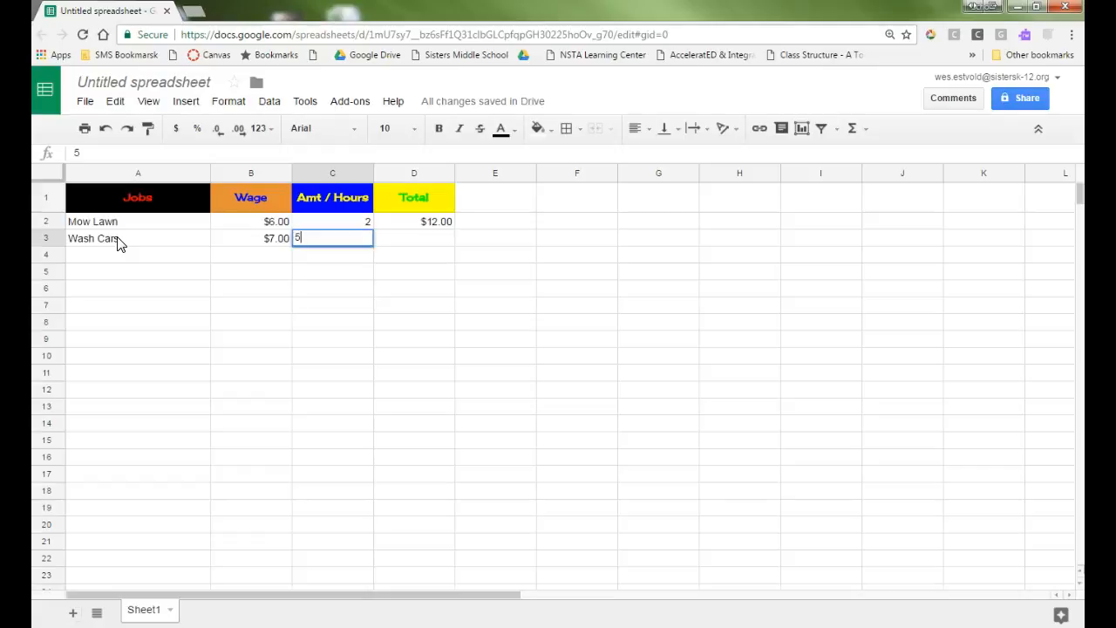
{"action": "key", "text": "Tab"}
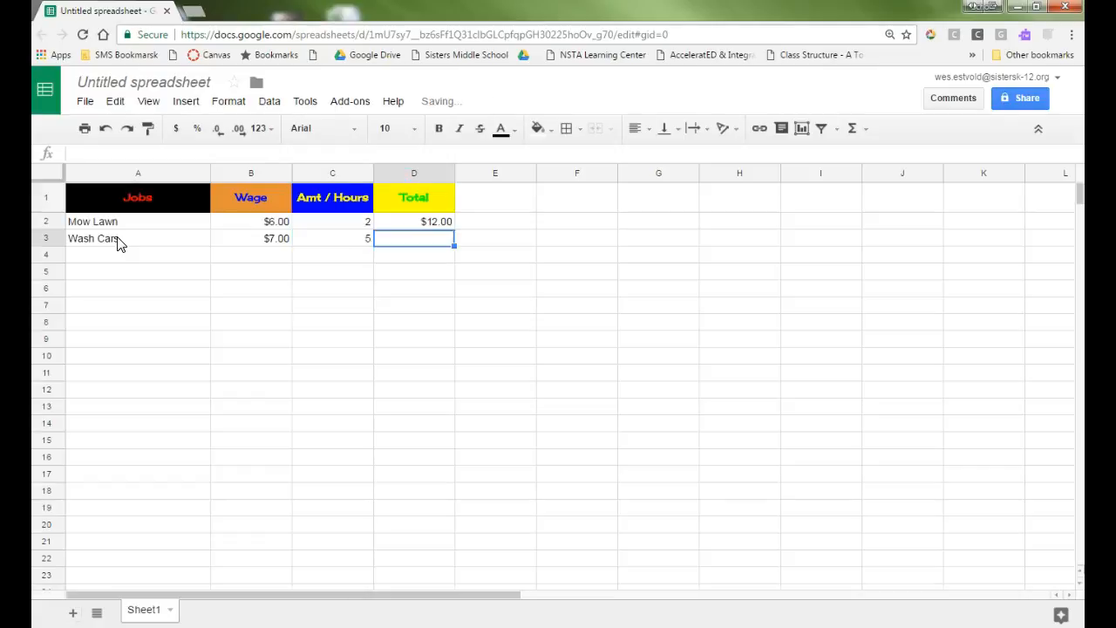
Enter the formula =B3*C3 in cell D3 to calculate the Wash Cars total from its wage and amount.
{"action": "type", "text": "="}
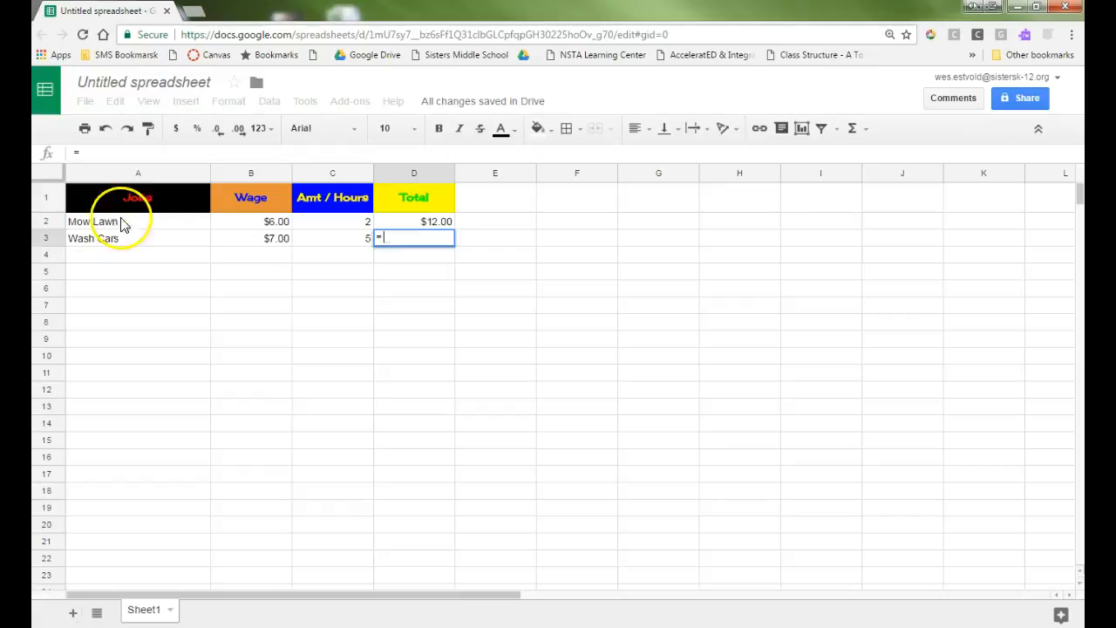
{"action": "left_click", "coordinate": [231, 240]}
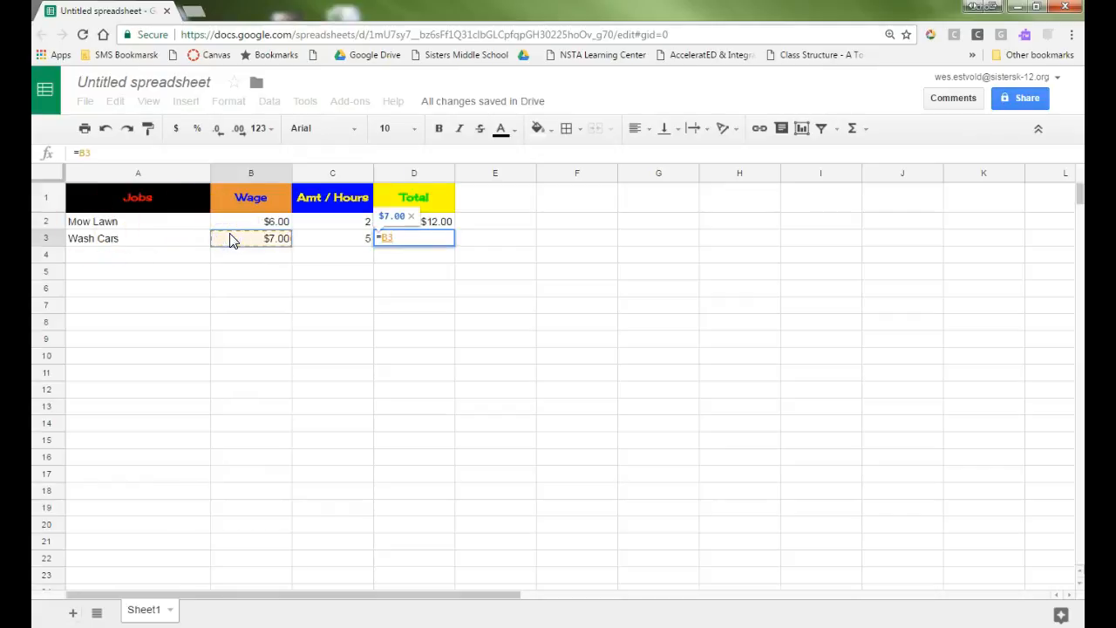
{"action": "type", "text": "*"}
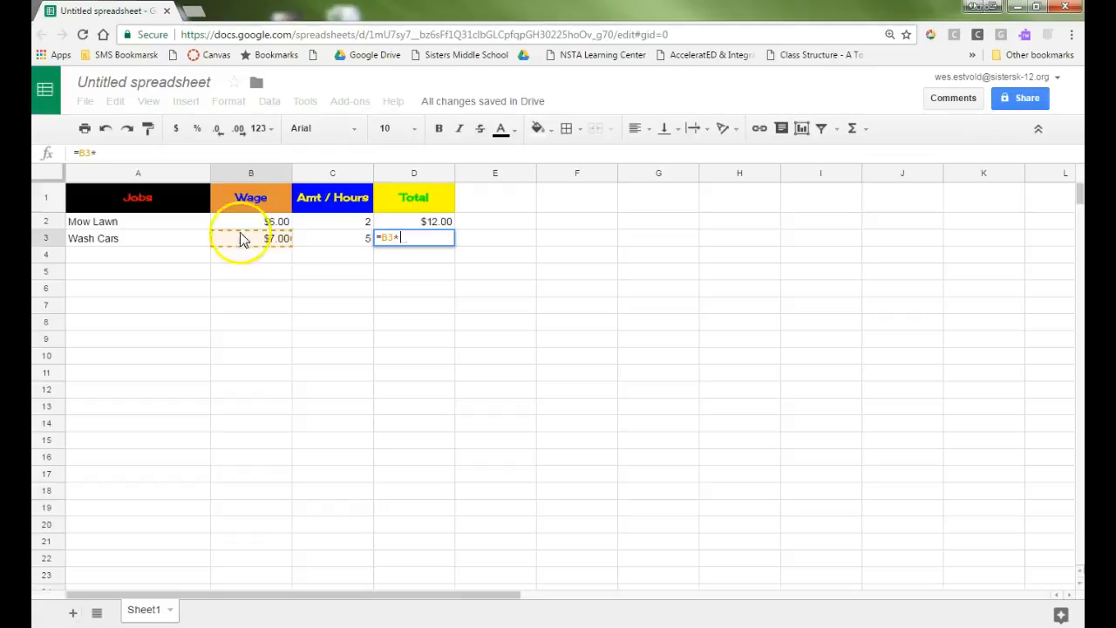
{"action": "left_click", "coordinate": [335, 240]}
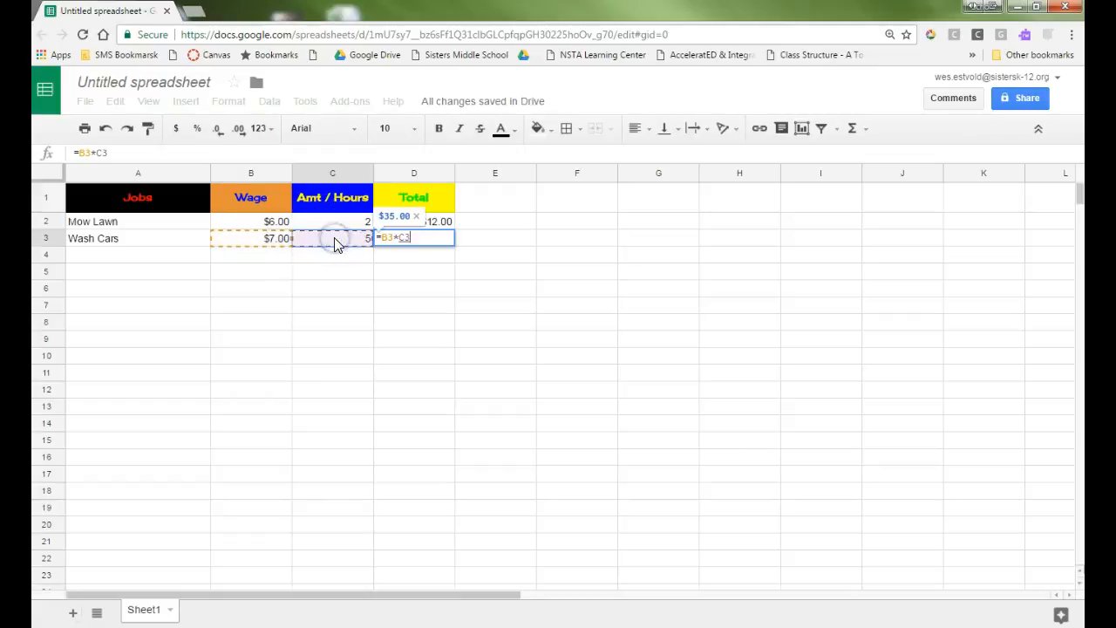
{"action": "key", "text": "Return"}
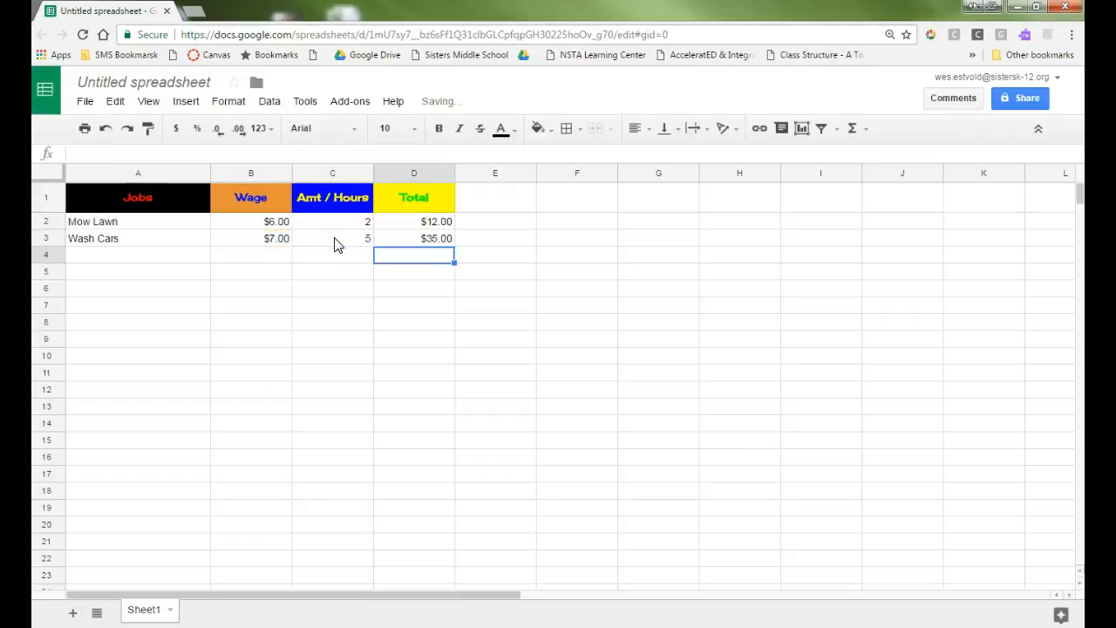
Compare the multiplication formulas behind the Mow Lawn and Wash Cars totals in cells D2 and D3.
{"action": "left_click", "coordinate": [398, 242]}
{"action": "left_click", "coordinate": [398, 222]}
{"action": "left_click", "coordinate": [404, 243]}
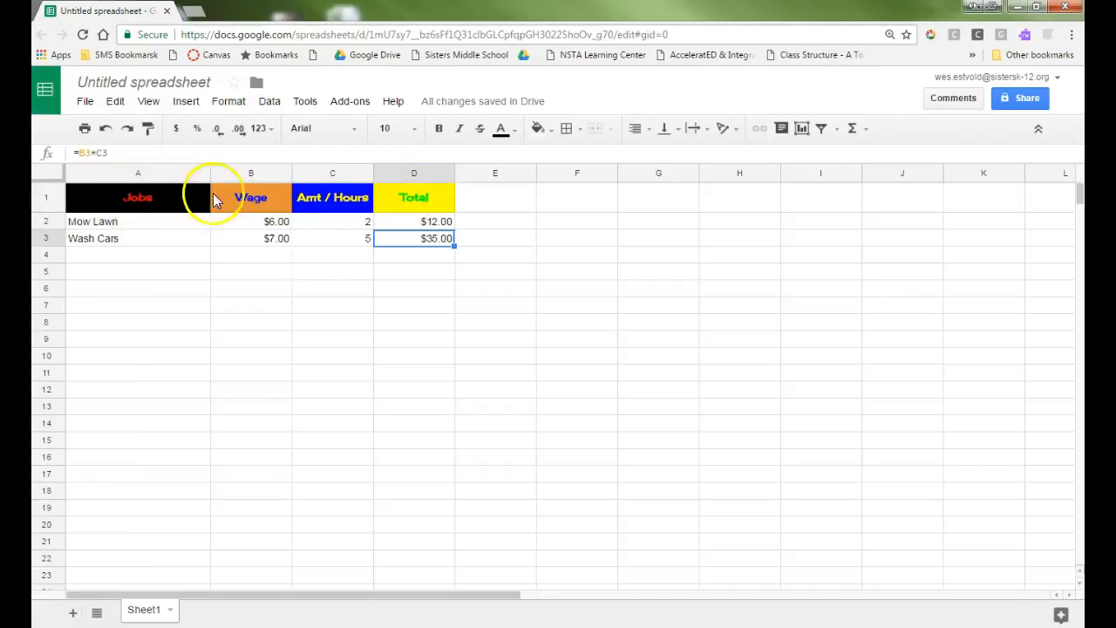
{"action": "left_click", "coordinate": [87, 372]}
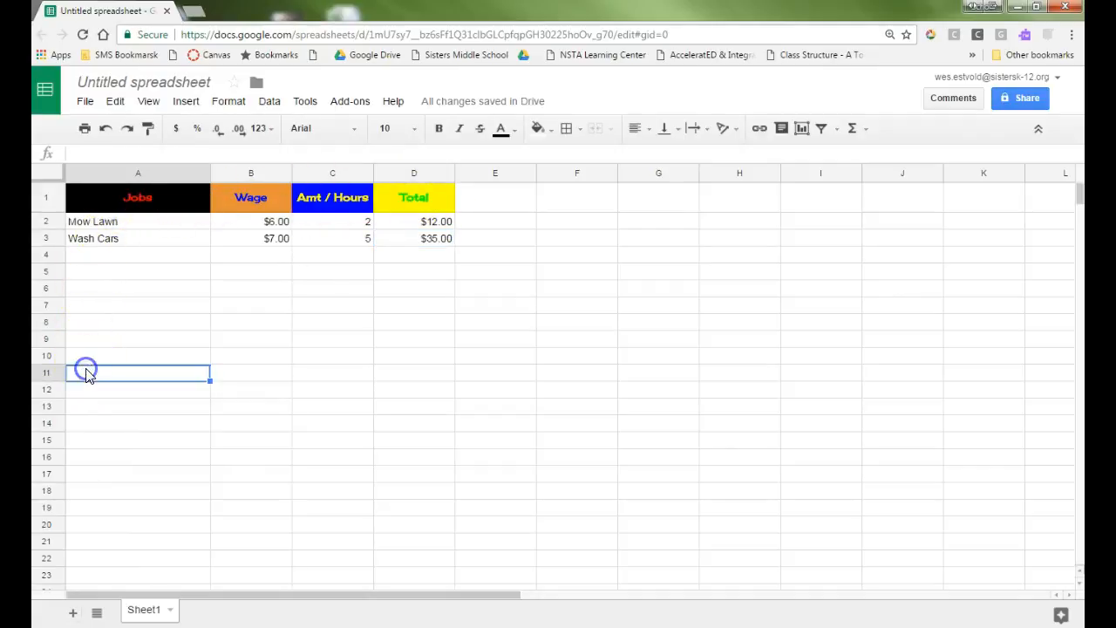
{"action": "left_click", "coordinate": [121, 254]}
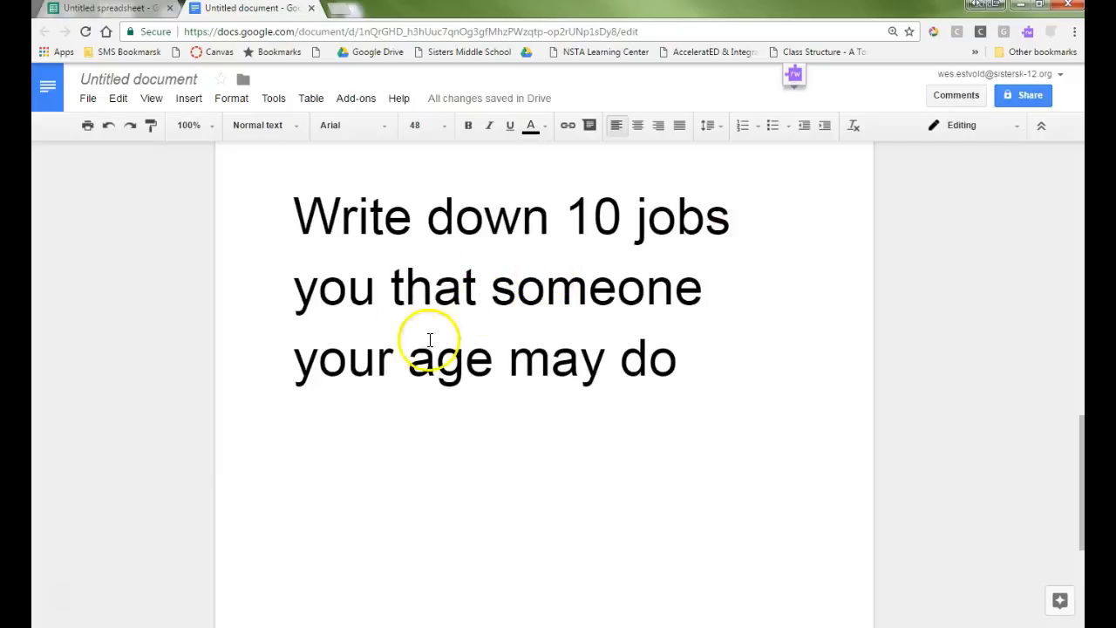
Replace the word "may" with "might" in the document's instruction about writing down 10 jobs.
{"action": "left_click", "coordinate": [594, 364]}
{"action": "key", "text": "BackSpace"}
{"action": "key", "text": "BackSpace"}
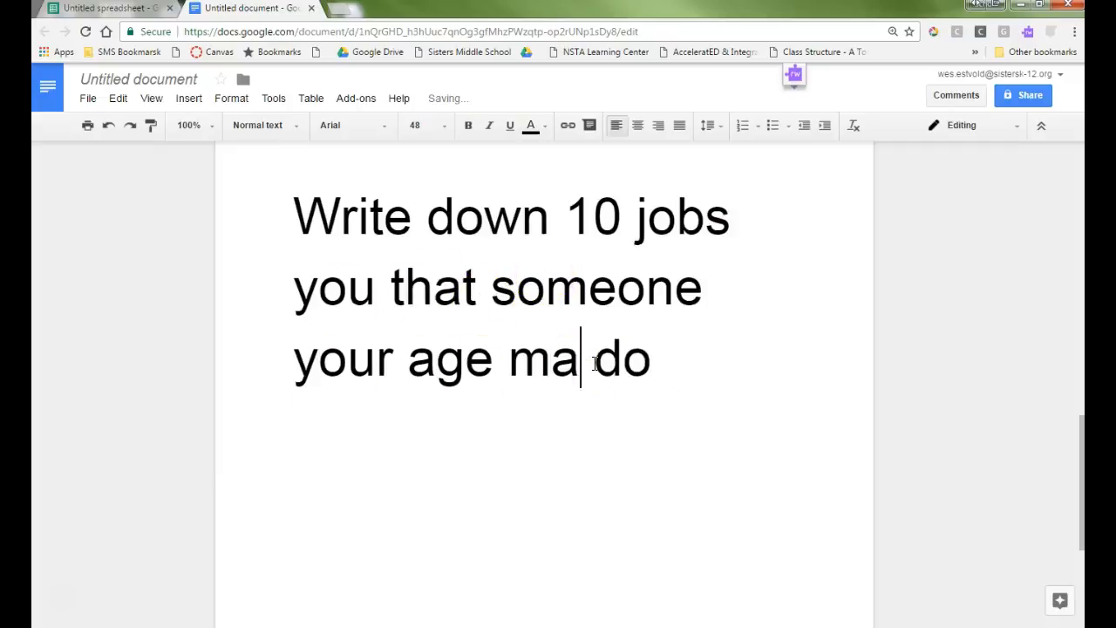
{"action": "type", "text": "ight"}
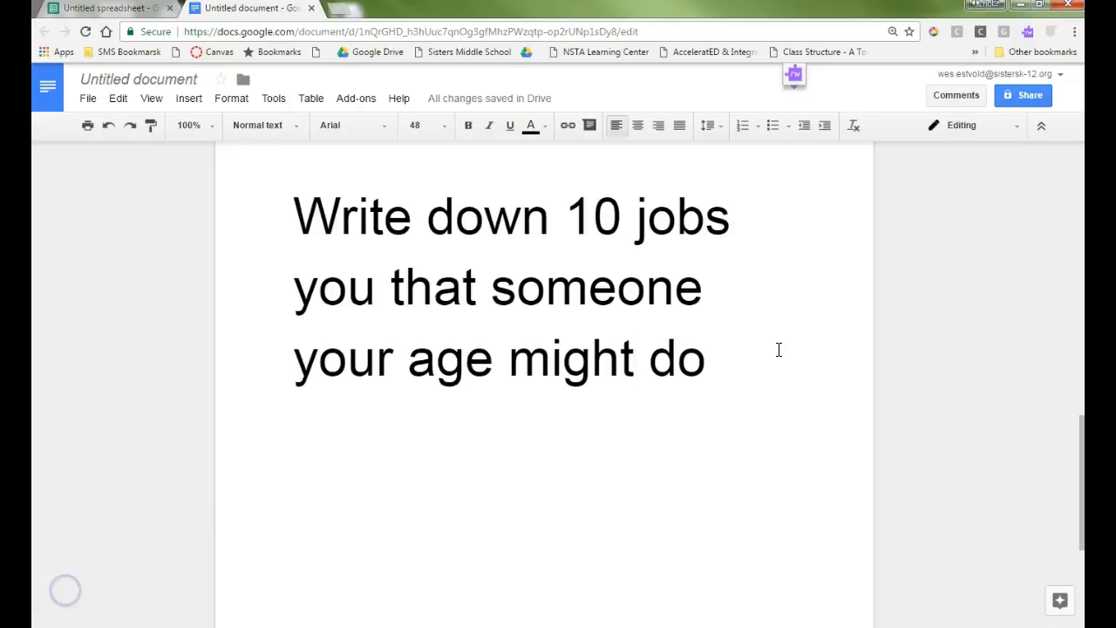
Review the =ClickCell * ClickCell formula note at the beginning of the document.
{"action": "scroll", "coordinate": [777, 349], "scroll_direction": "up", "scroll_amount": 10}
{"action": "scroll", "coordinate": [777, 349], "scroll_direction": "up", "scroll_amount": 3}
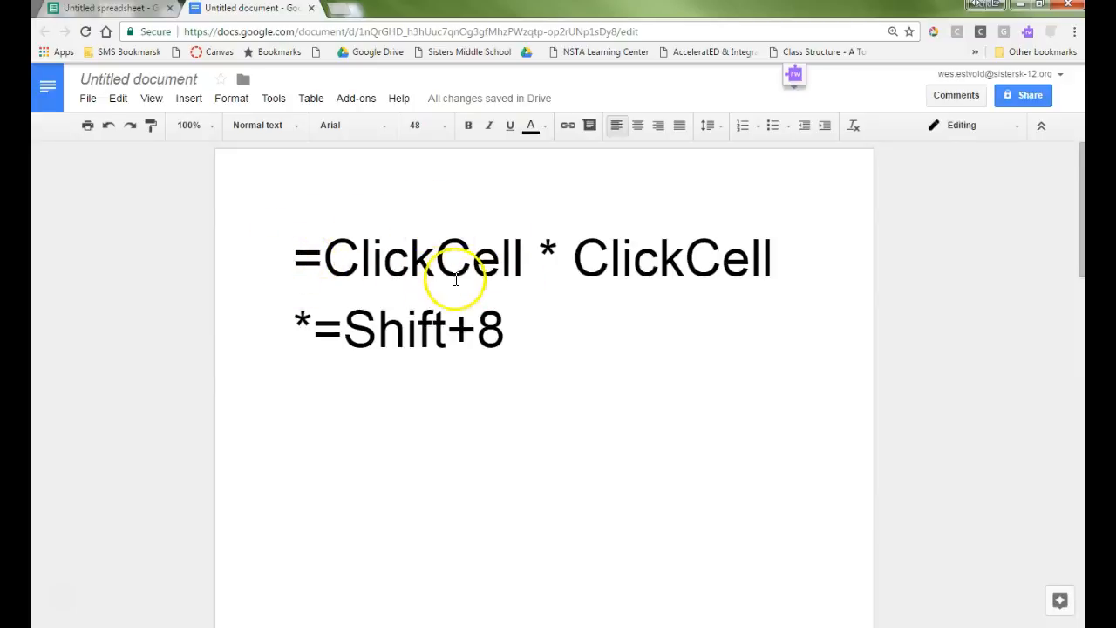
{"action": "left_click", "coordinate": [527, 261]}
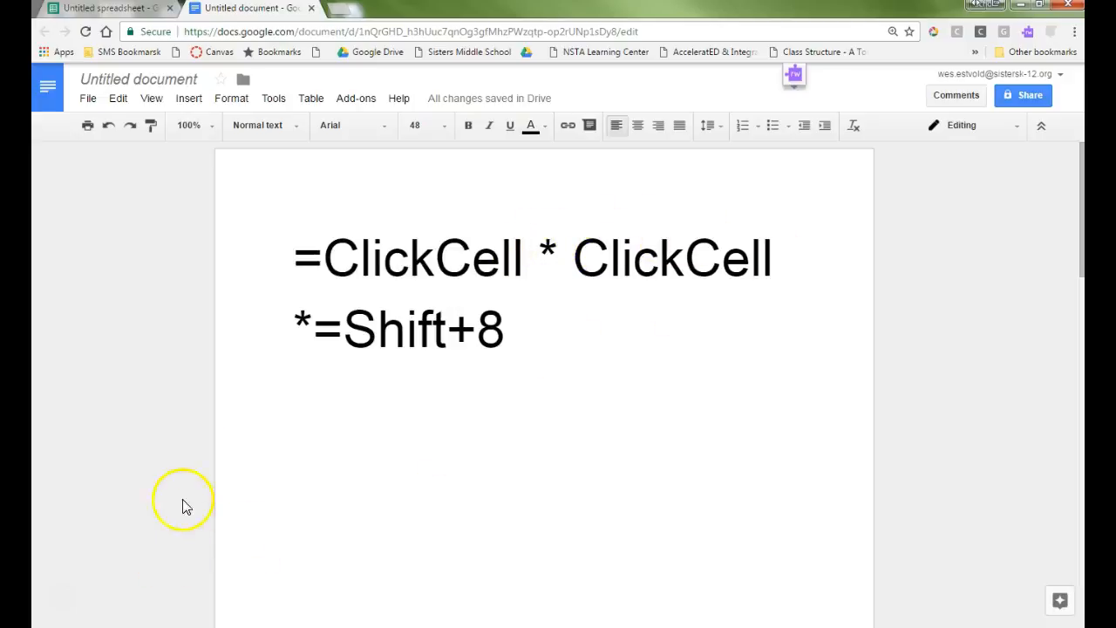
Return to the job spreadsheet and inspect the formulas in the Total column between cells D2 and D11.
{"action": "left_click", "coordinate": [135, 10]}
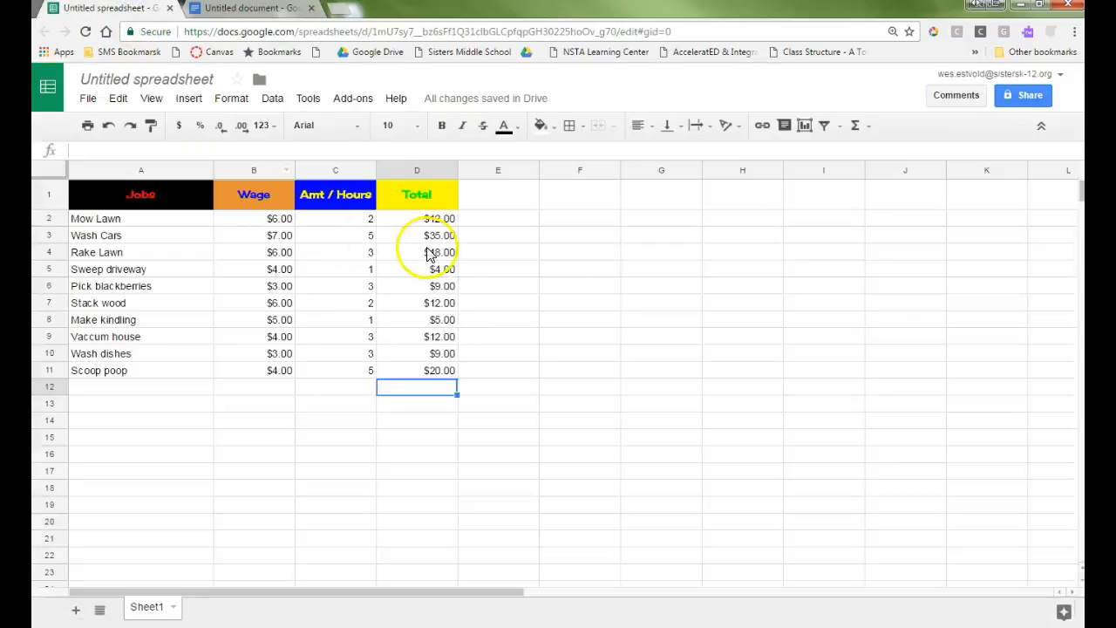
{"action": "left_click", "coordinate": [423, 218]}
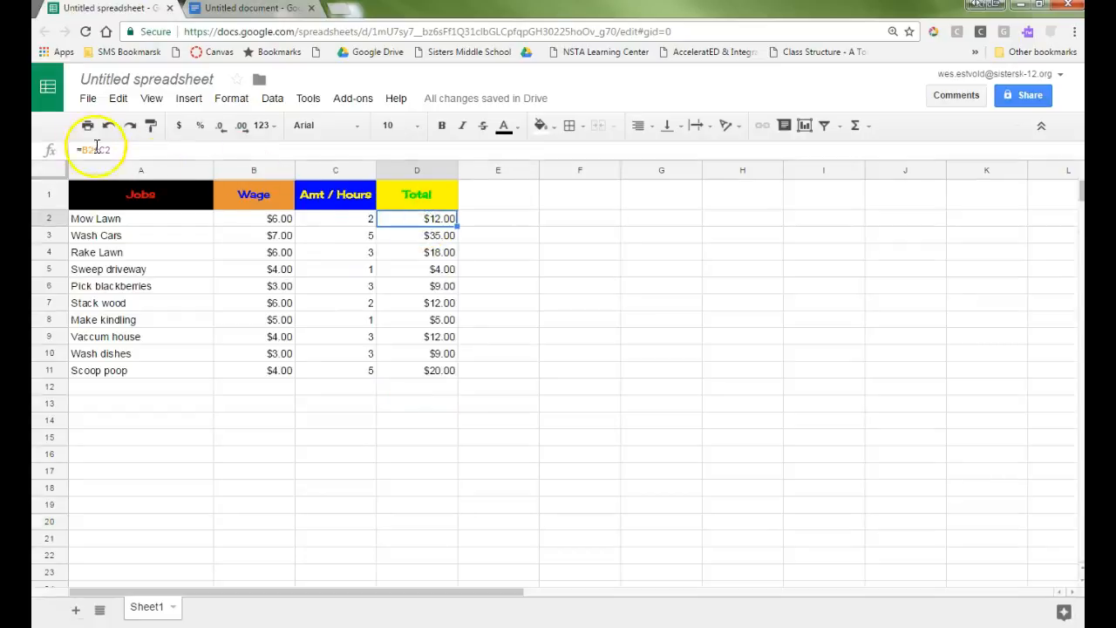
{"action": "left_click", "coordinate": [417, 234]}
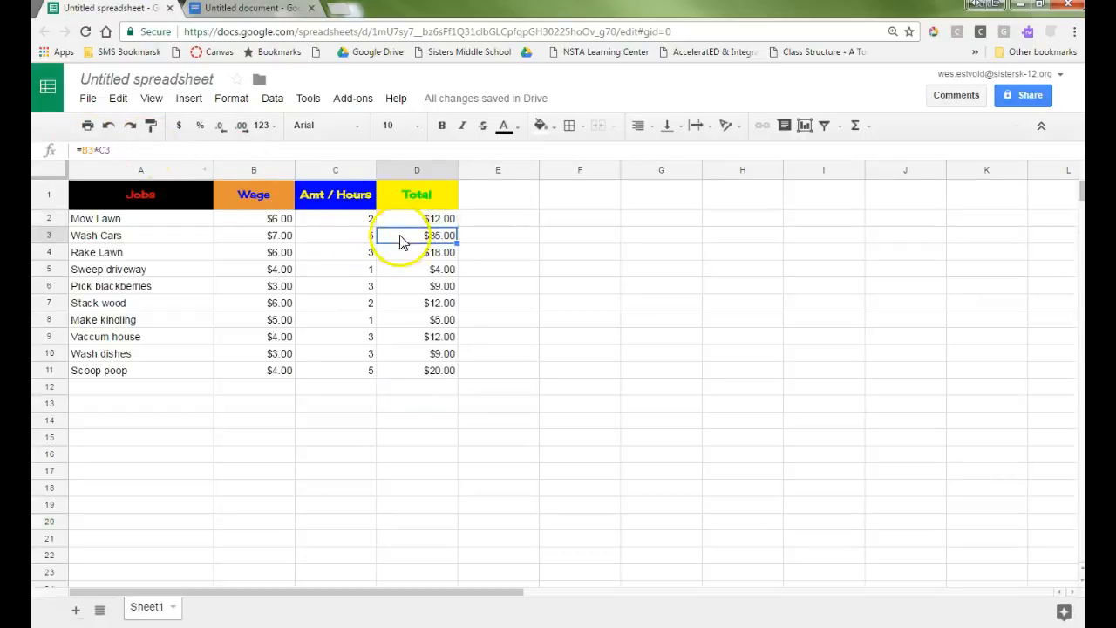
{"action": "left_click", "coordinate": [432, 252]}
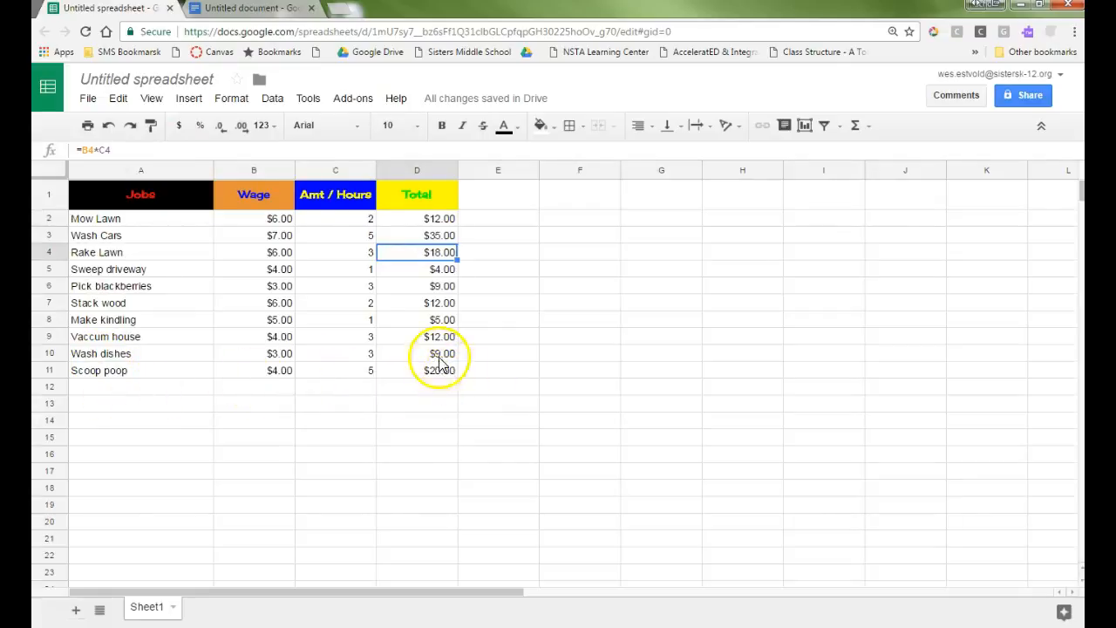
{"action": "left_click", "coordinate": [433, 269]}
{"action": "left_click", "coordinate": [441, 288]}
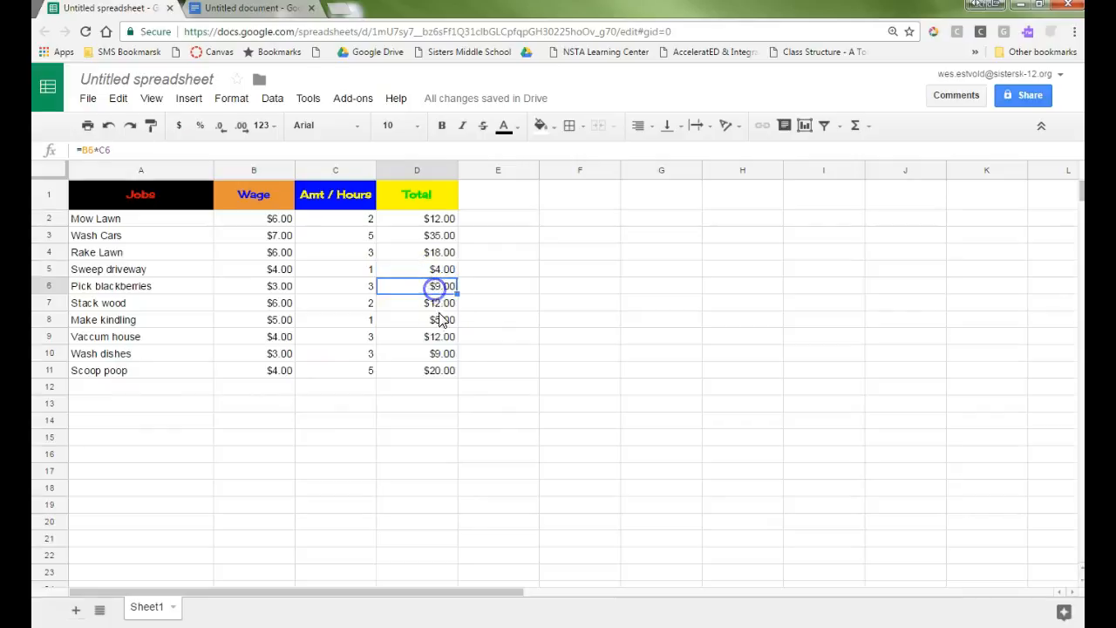
{"action": "left_click", "coordinate": [446, 370]}
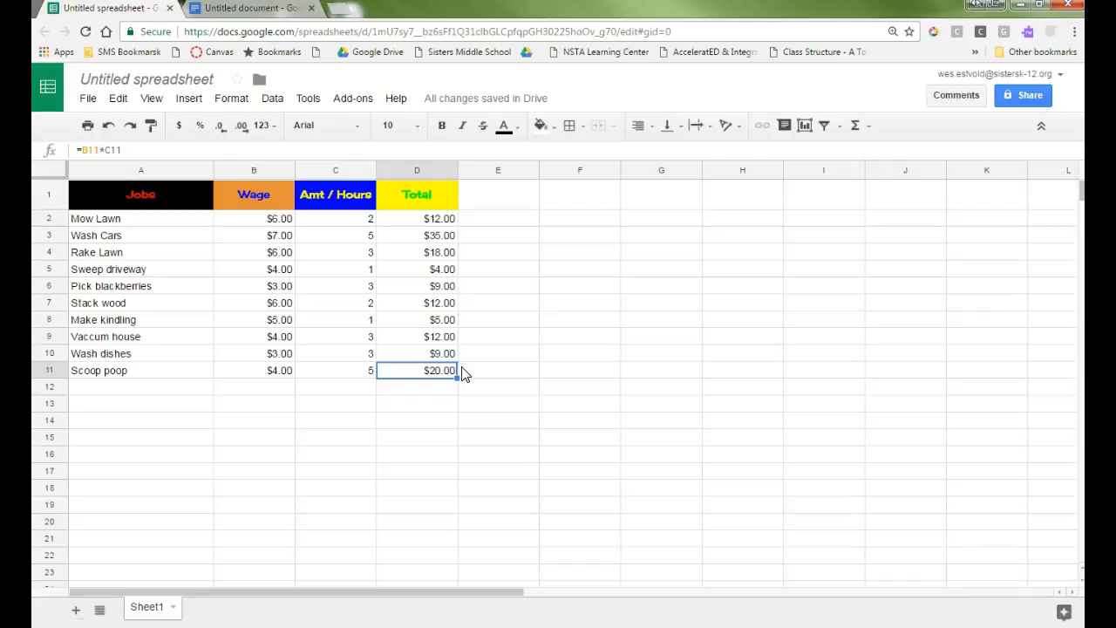
Clear the totals in cells D3 through D11, keeping only the Mow Lawn formula in D2.
{"action": "key", "text": "Delete"}
{"action": "key", "text": "Up"}
{"action": "key", "text": "Delete"}
{"action": "key", "text": "Up"}
{"action": "key", "text": "Delete"}
{"action": "key", "text": "Up"}
{"action": "key", "text": "Delete"}
{"action": "key", "text": "Up"}
{"action": "key", "text": "Delete"}
{"action": "key", "text": "Up"}
{"action": "key", "text": "Delete"}
{"action": "key", "text": "Up"}
{"action": "key", "text": "Delete"}
{"action": "key", "text": "Up"}
{"action": "key", "text": "Delete"}
{"action": "key", "text": "Up"}
{"action": "key", "text": "Delete"}
{"action": "key", "text": "Down"}
{"action": "key", "text": "Down"}
{"action": "key", "text": "Down"}
{"action": "key", "text": "Down"}
{"action": "key", "text": "Down"}
{"action": "key", "text": "Down"}
{"action": "key", "text": "Down"}
{"action": "key", "text": "Up"}
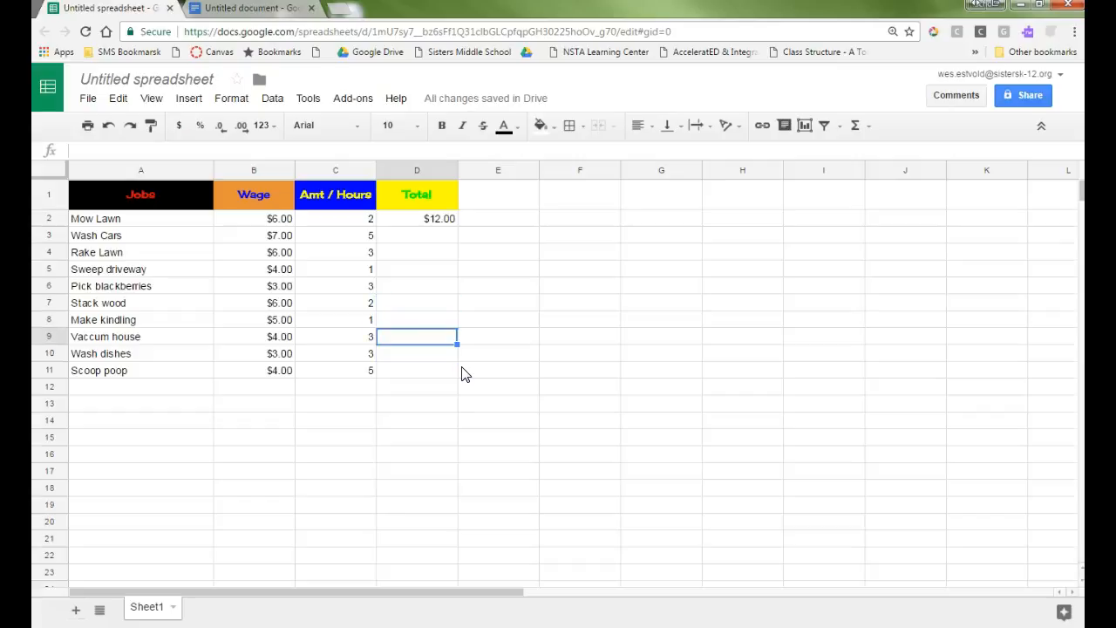
Fill the formula from cell D2 down through D11 and check the copied formulas in several rows.
{"action": "left_click", "coordinate": [413, 225]}
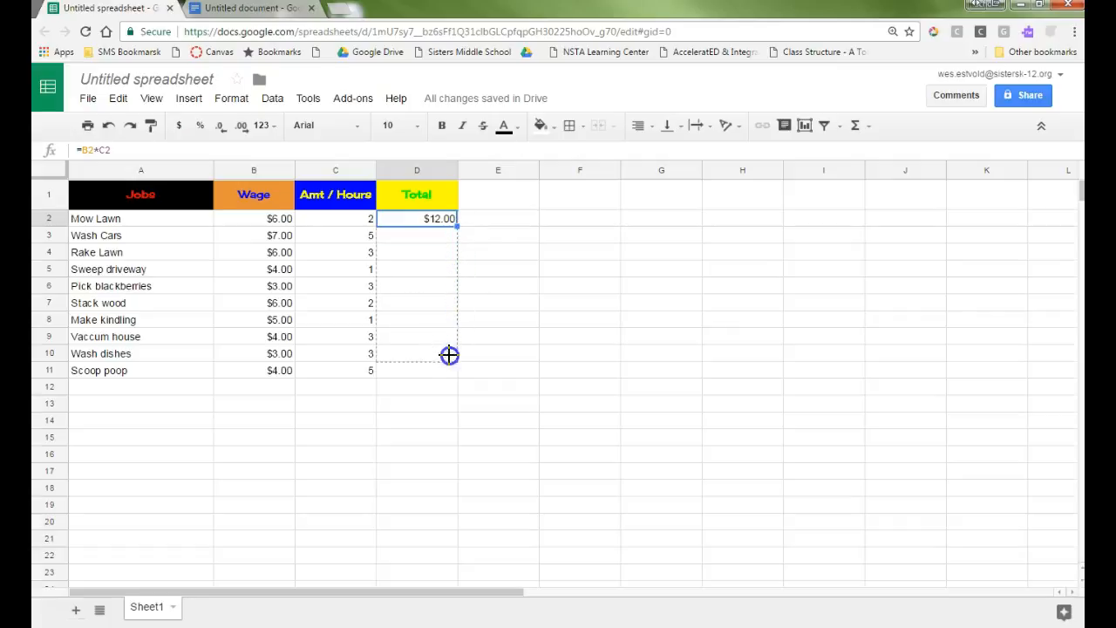
{"action": "left_click_drag", "start_coordinate": [449, 370], "coordinate": [451, 362]}
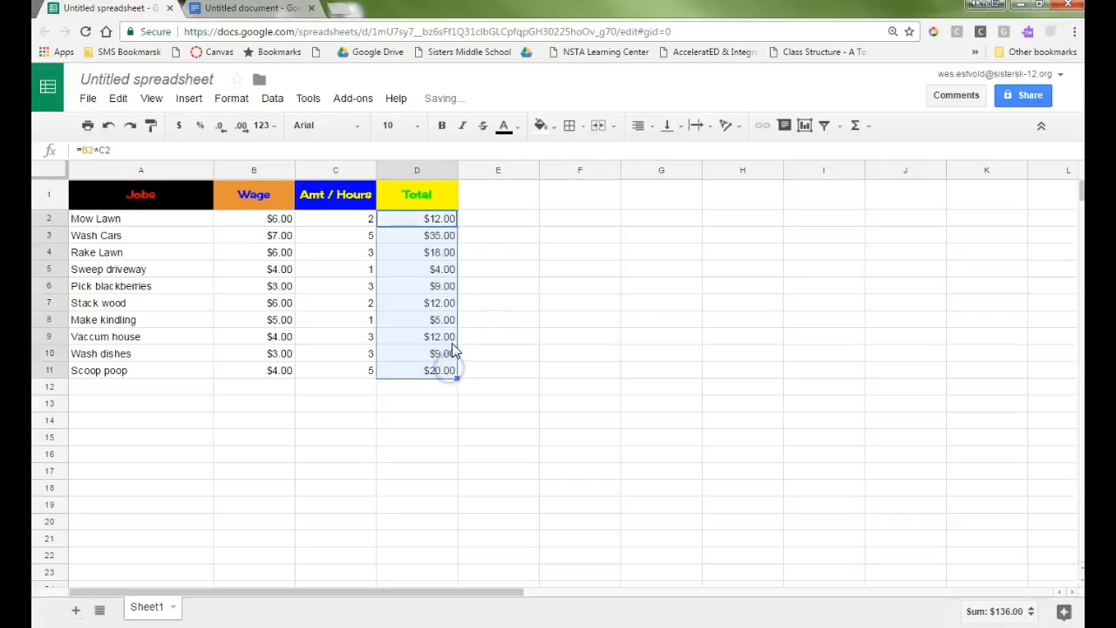
{"action": "left_click", "coordinate": [442, 239]}
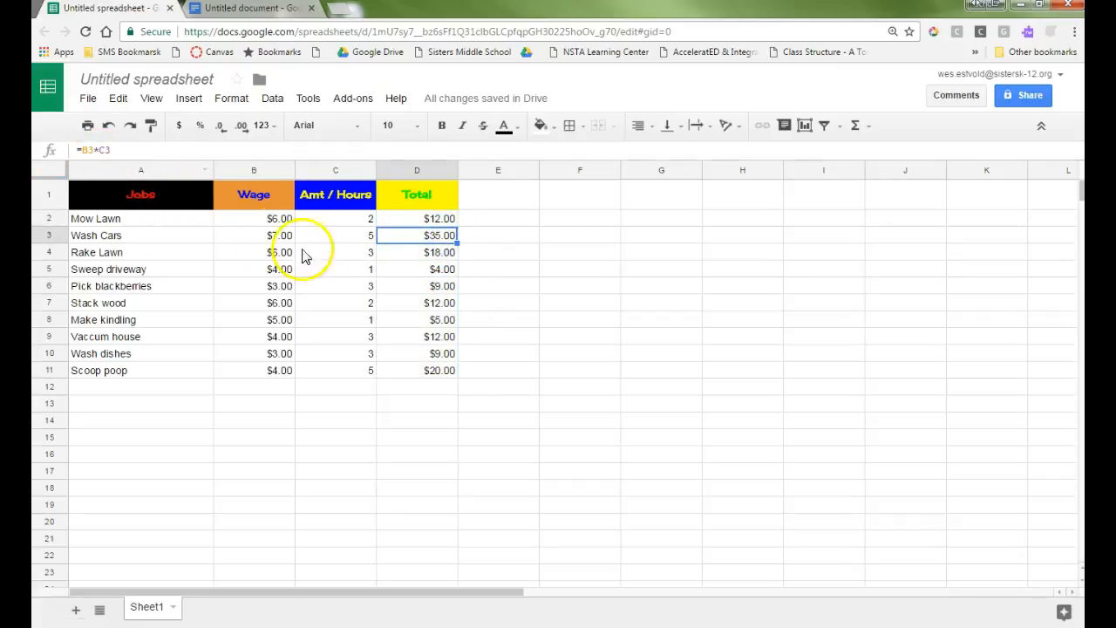
{"action": "left_click", "coordinate": [418, 255]}
{"action": "left_click", "coordinate": [427, 272]}
{"action": "left_click", "coordinate": [433, 301]}
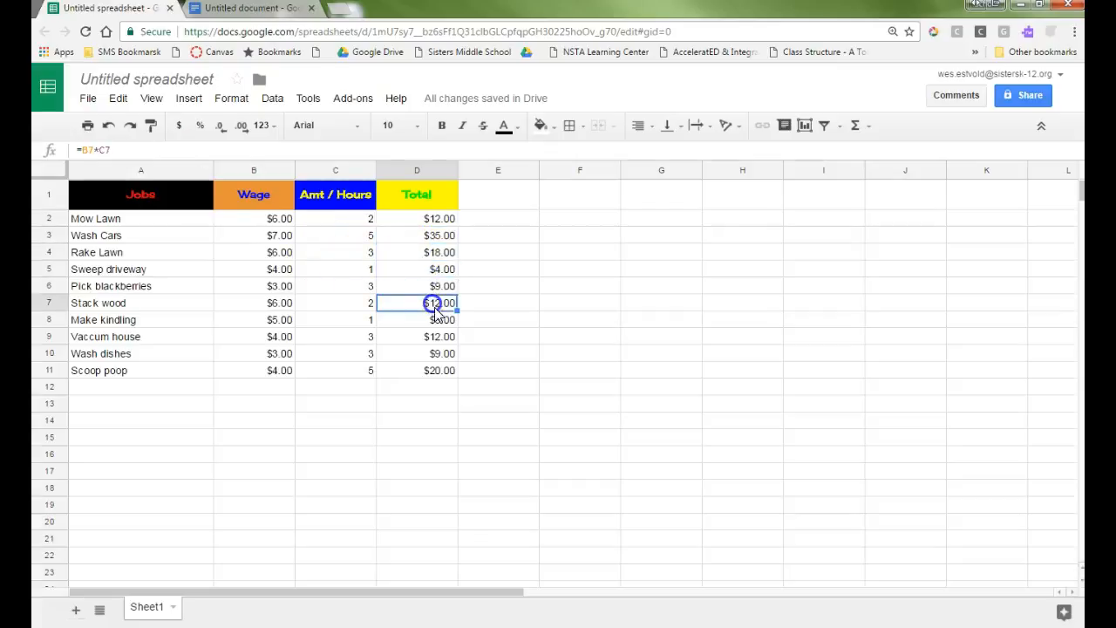
{"action": "left_click", "coordinate": [422, 319]}
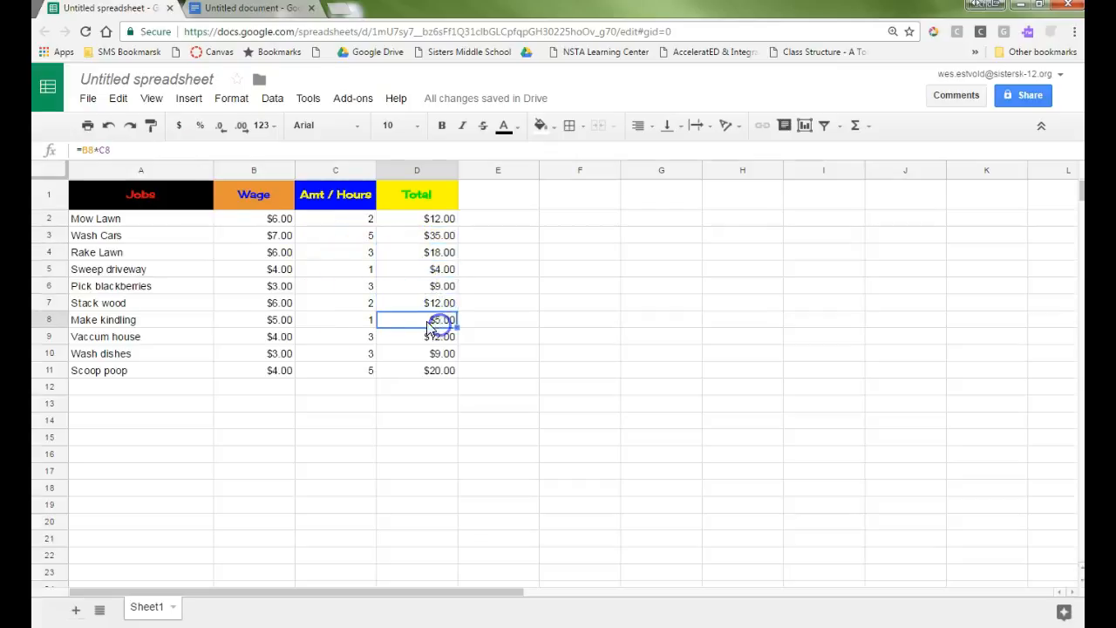
Set the amounts in cells C3 through C8 to 7, 5, 4, 2, 4 and 4, and the amount in C11 to 4.
{"action": "left_click", "coordinate": [354, 325]}
{"action": "type", "text": "4"}
{"action": "key", "text": "Up"}
{"action": "type", "text": "3"}
{"action": "key", "text": "Up"}
{"action": "type", "text": "2"}
{"action": "key", "text": "Up"}
{"action": "type", "text": "4"}
{"action": "key", "text": "Up"}
{"action": "type", "text": "5"}
{"action": "key", "text": "Up"}
{"action": "type", "text": "7"}
{"action": "key", "text": "Down"}
{"action": "key", "text": "Down"}
{"action": "key", "text": "Down"}
{"action": "key", "text": "Down"}
{"action": "type", "text": "4"}
{"action": "key", "text": "Down"}
{"action": "key", "text": "Down"}
{"action": "key", "text": "Down"}
{"action": "key", "text": "Down"}
{"action": "type", "text": "4"}
{"action": "left_click", "coordinate": [358, 335]}
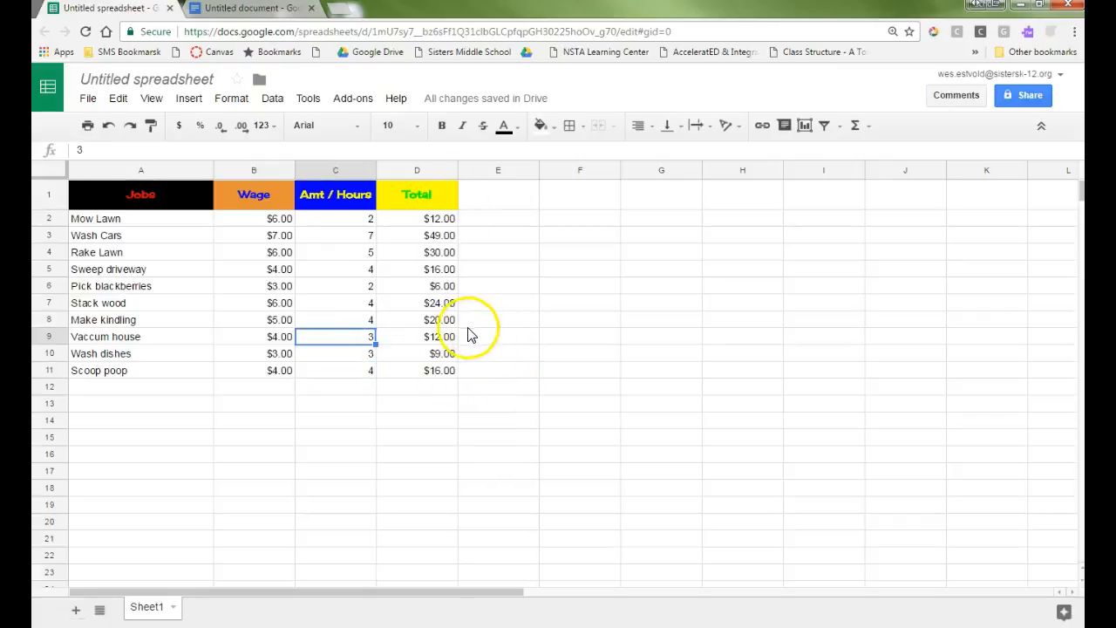
Open the Windows Calculator from the installed accessories.
{"action": "key", "text": "super"}
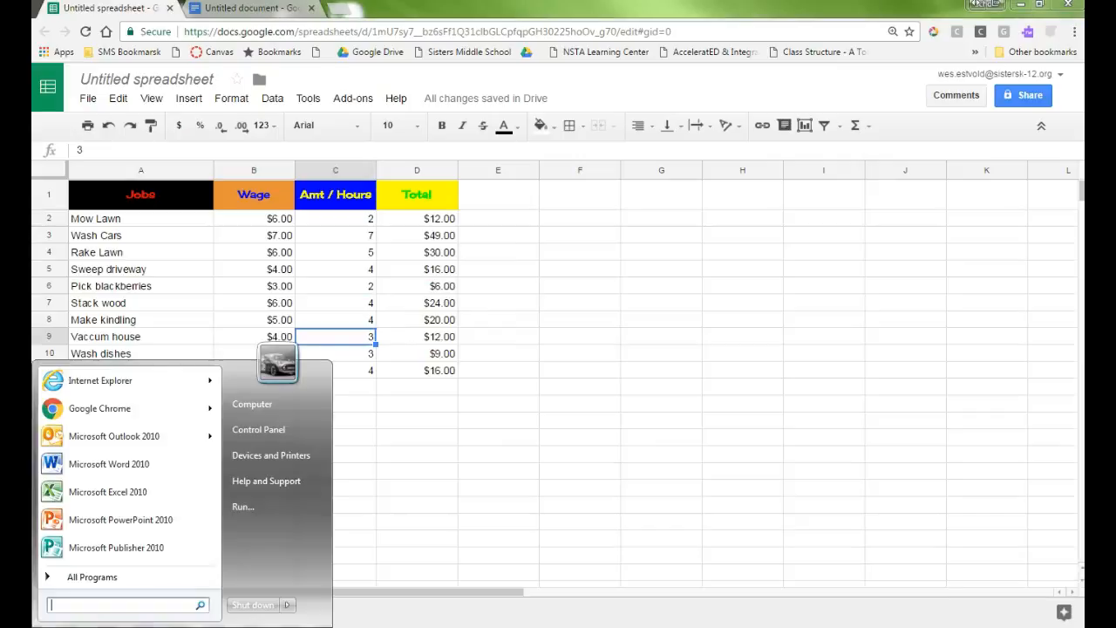
{"action": "left_click", "coordinate": [76, 576]}
{"action": "scroll", "coordinate": [142, 428], "scroll_direction": "up", "scroll_amount": 10}
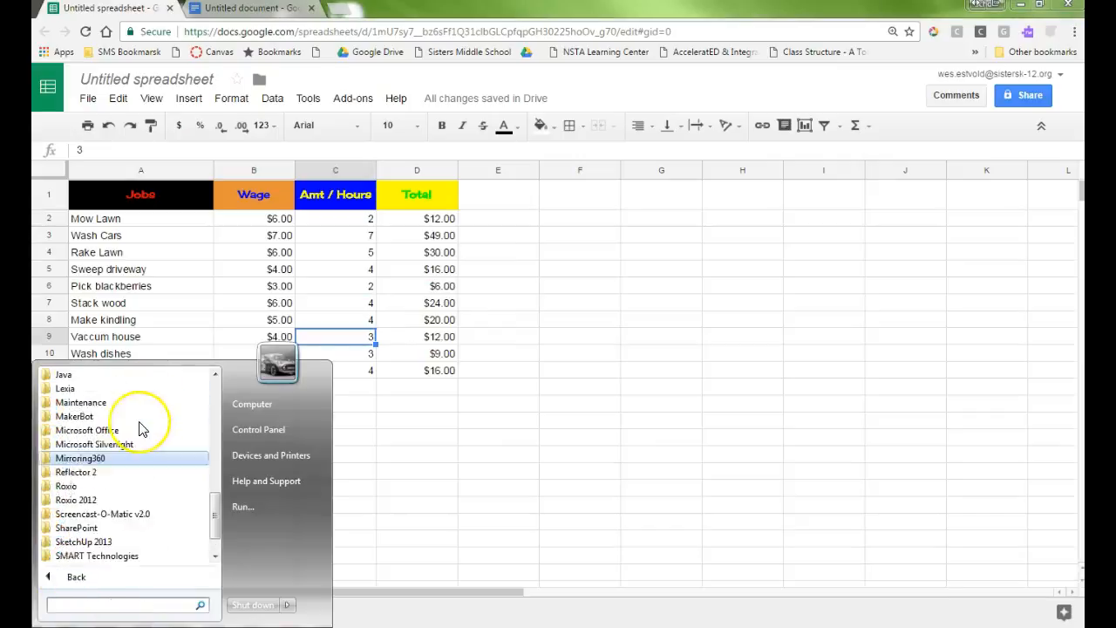
{"action": "scroll", "coordinate": [137, 425], "scroll_direction": "up", "scroll_amount": 1}
{"action": "scroll", "coordinate": [126, 434], "scroll_direction": "down", "scroll_amount": 1}
{"action": "left_click", "coordinate": [93, 527]}
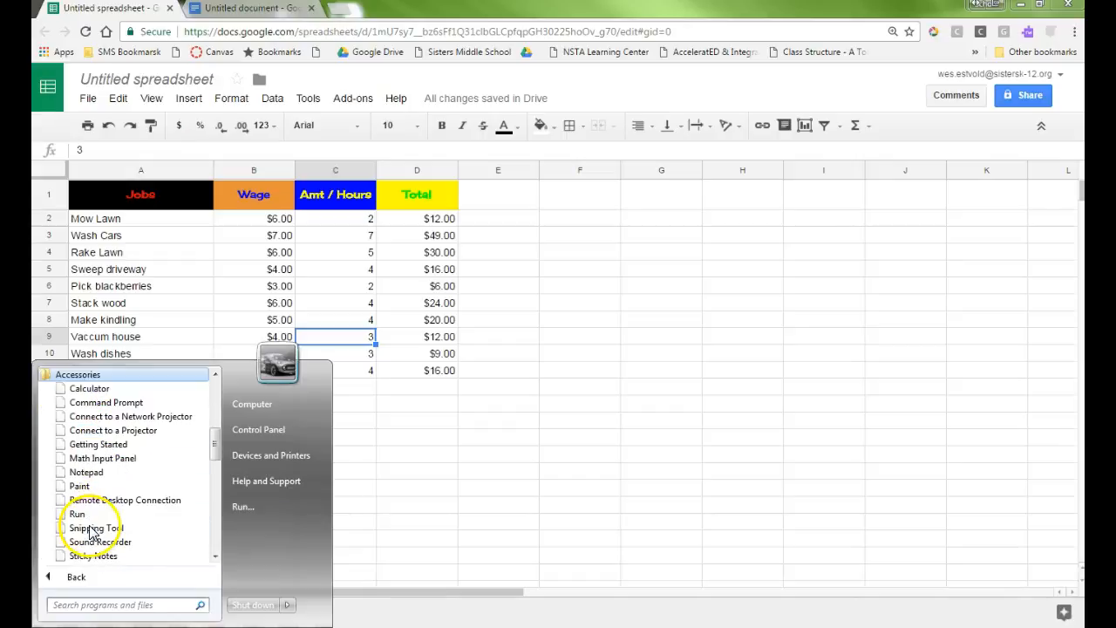
{"action": "left_click", "coordinate": [113, 398]}
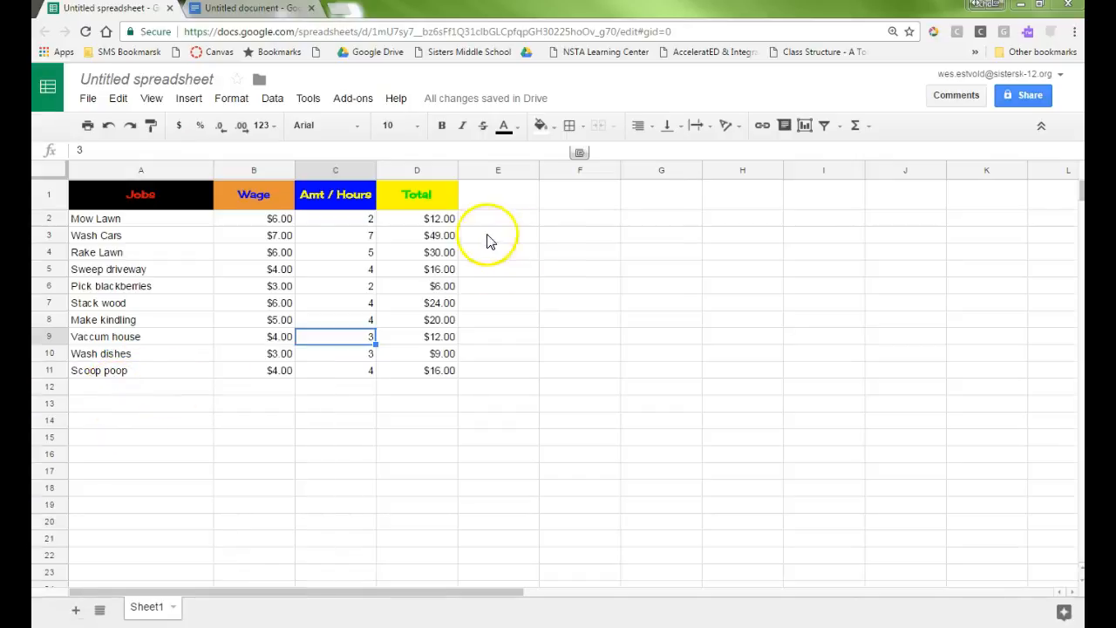
Add up all the Total column values on the Calculator, keeping its window clear of the table.
{"action": "left_click_drag", "start_coordinate": [552, 155], "coordinate": [597, 172]}
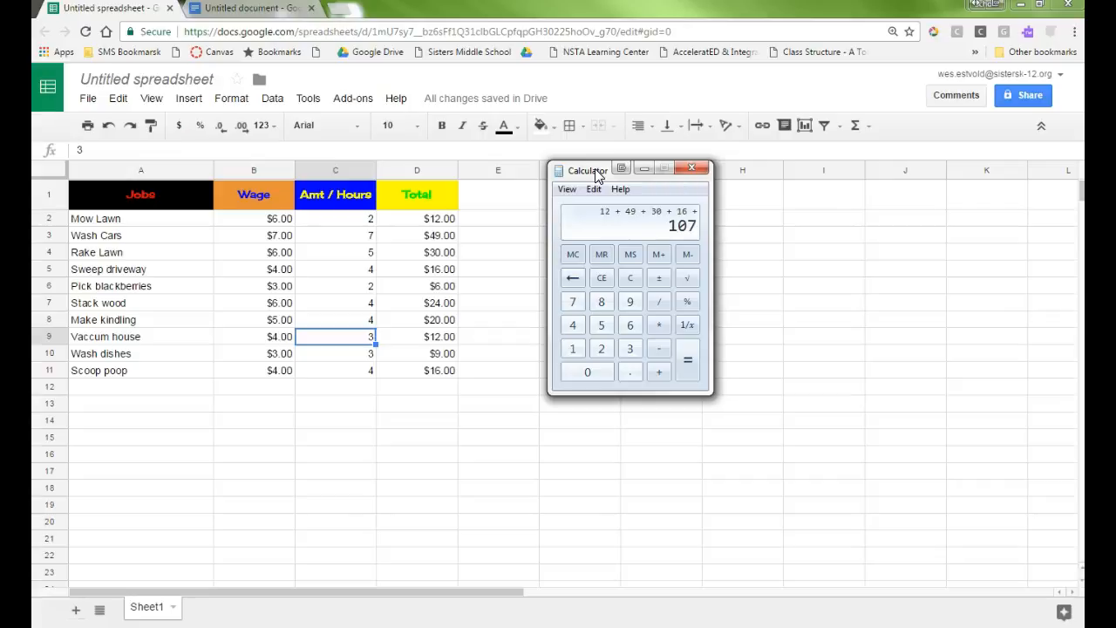
{"action": "key", "text": "plus"}
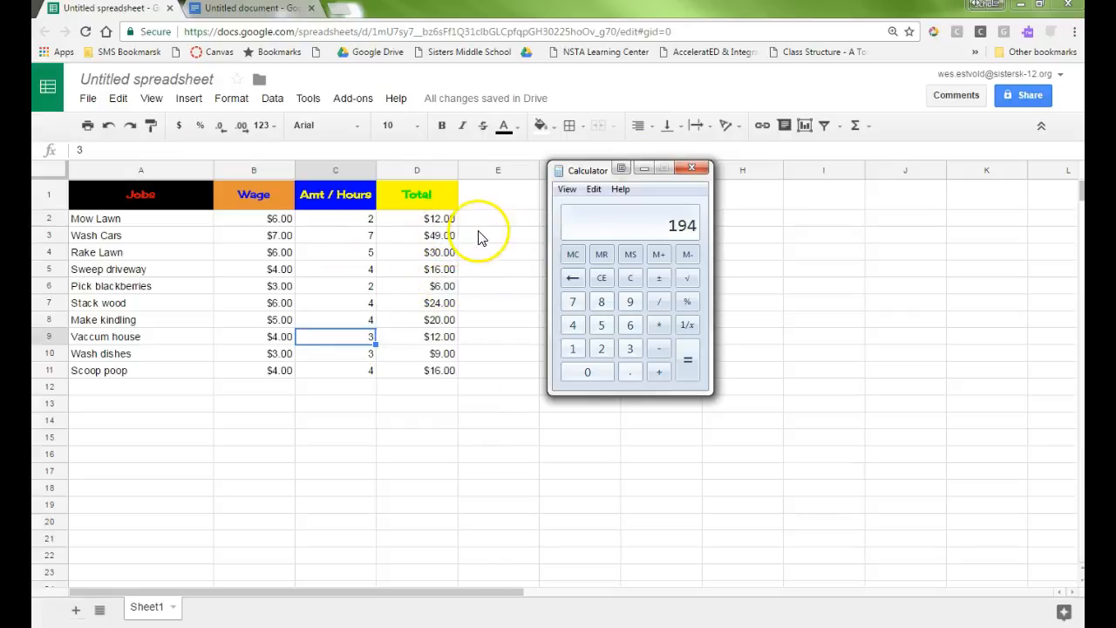
{"action": "left_click_drag", "start_coordinate": [601, 171], "coordinate": [832, 186]}
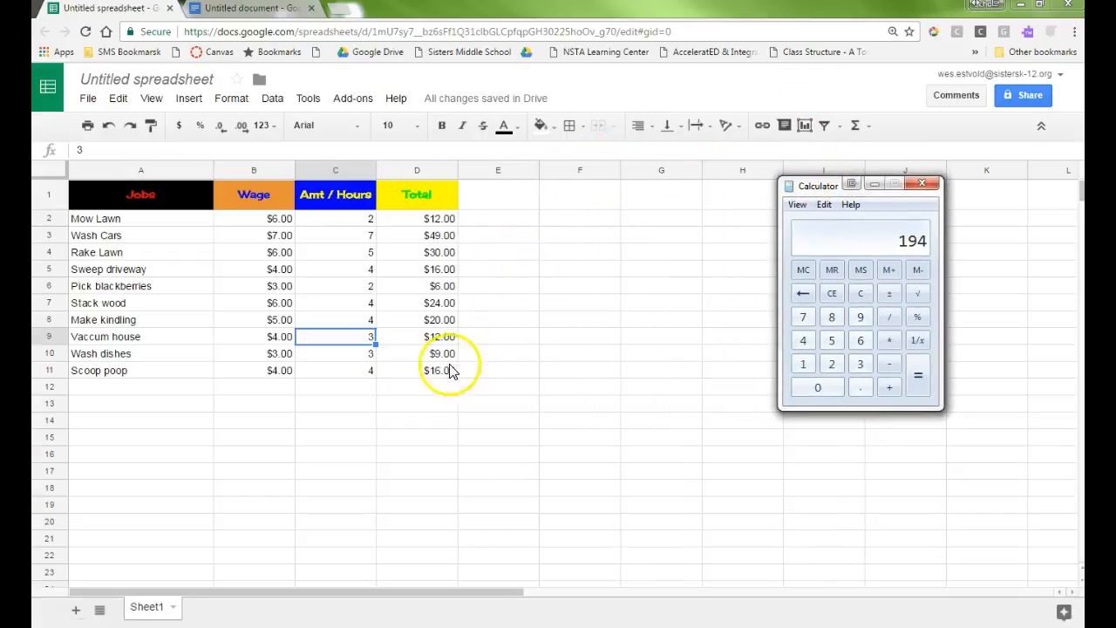
Label cell F7 "Grand Total" and enter a SUM of the range D2:D11 in cell F8.
{"action": "left_click", "coordinate": [568, 302]}
{"action": "type", "text": "Grand Total"}
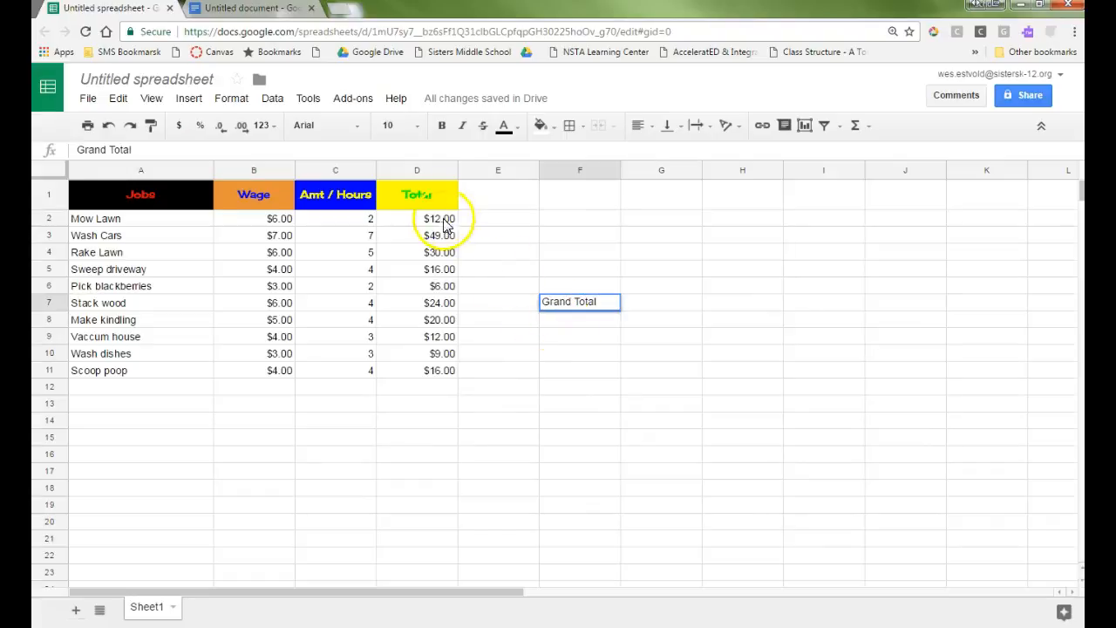
{"action": "left_click", "coordinate": [572, 324]}
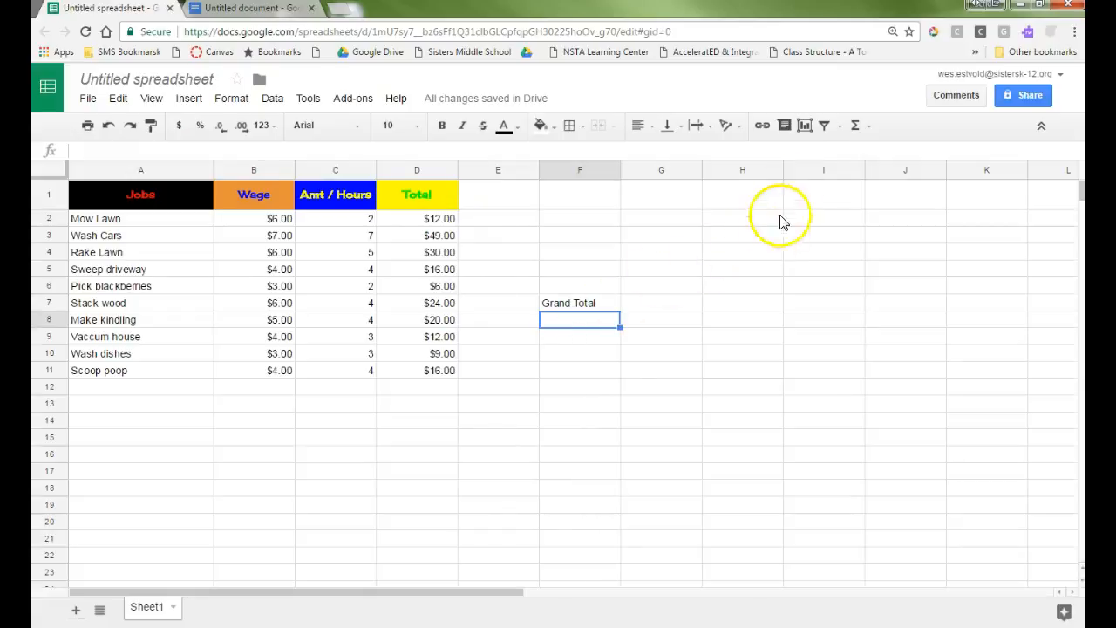
{"action": "left_click", "coordinate": [871, 131]}
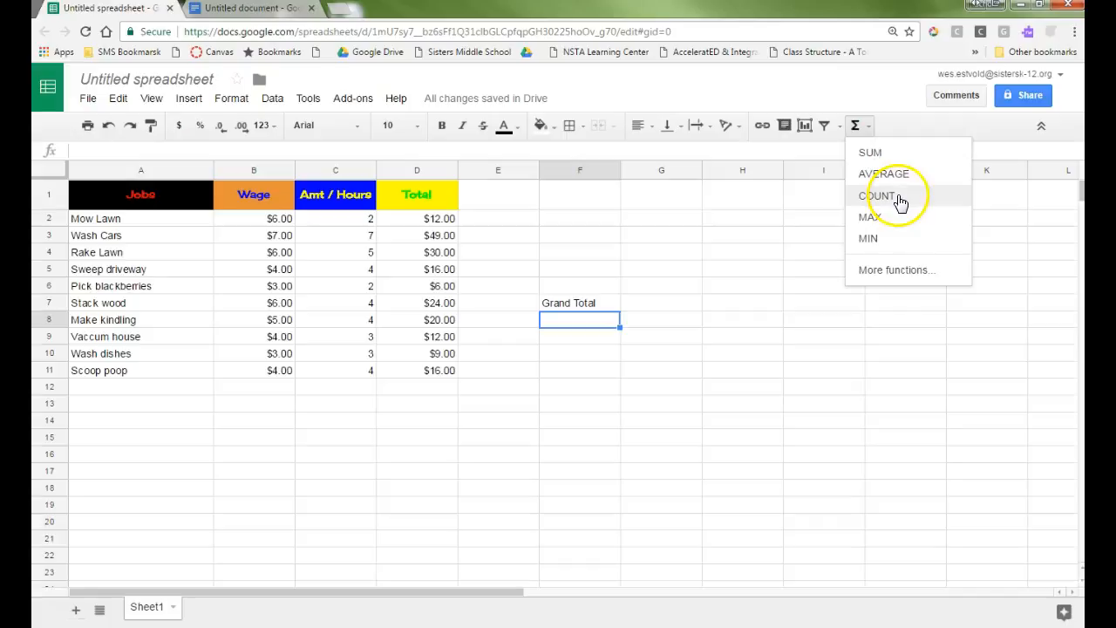
{"action": "left_click", "coordinate": [870, 154]}
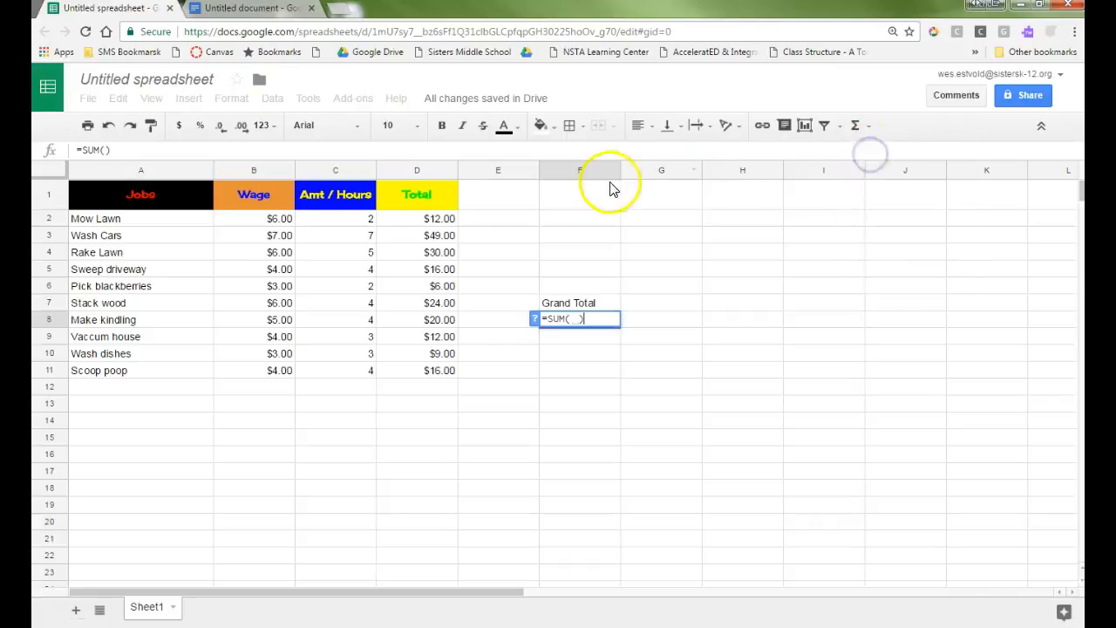
{"action": "left_click_drag", "start_coordinate": [420, 222], "coordinate": [427, 372]}
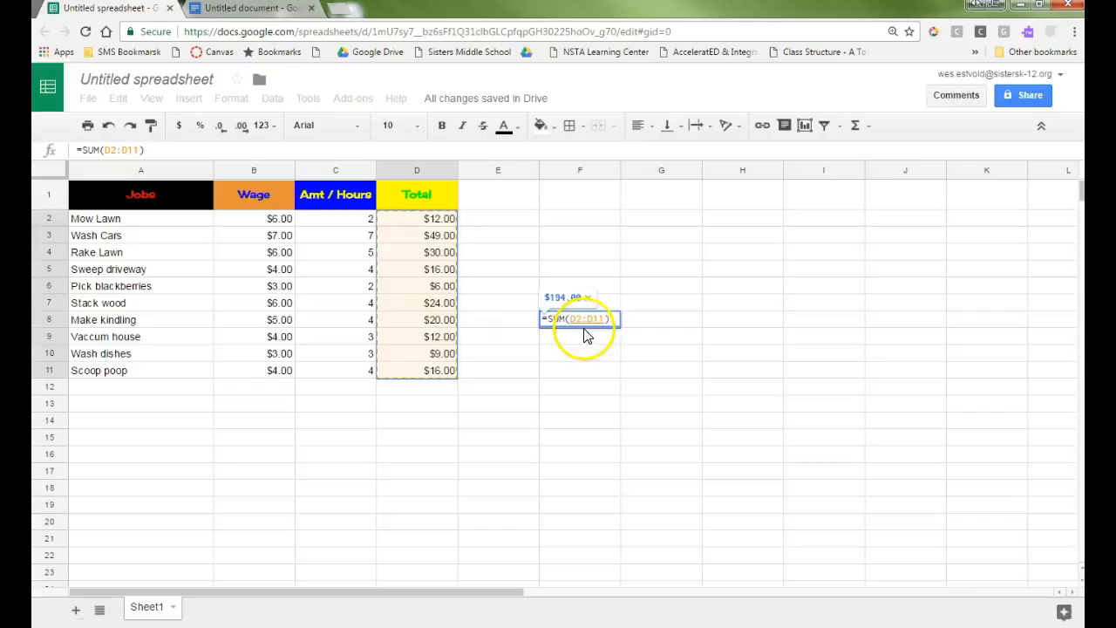
{"action": "key", "text": "Return"}
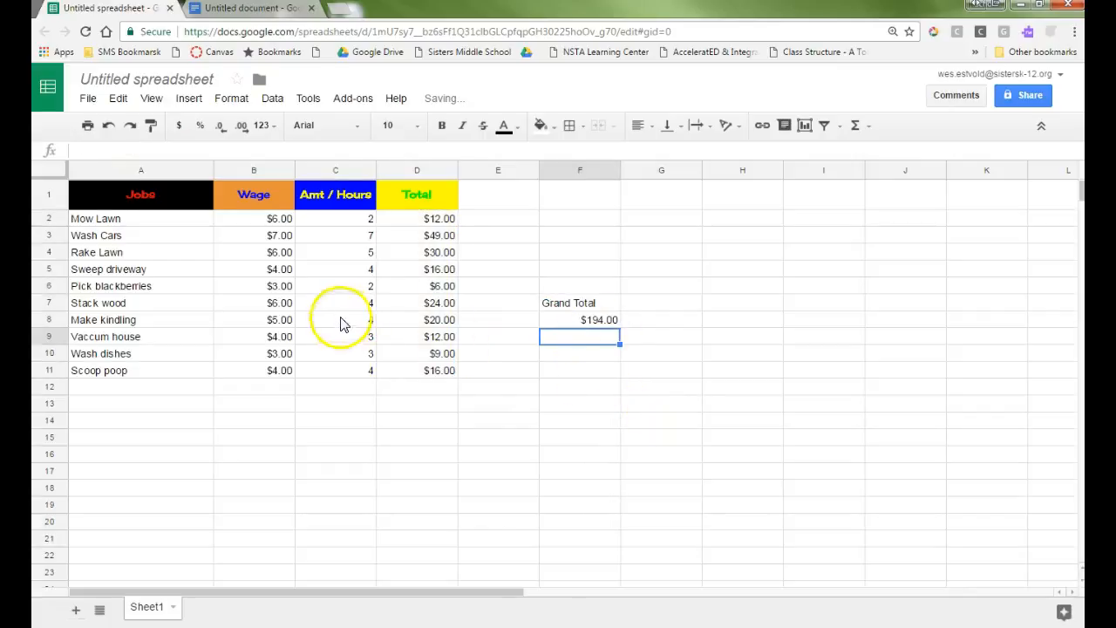
Set the amounts for Wash Cars, Sweep driveway, Stack wood, Make kindling and Scoop poop to 1 each.
{"action": "left_click", "coordinate": [373, 275]}
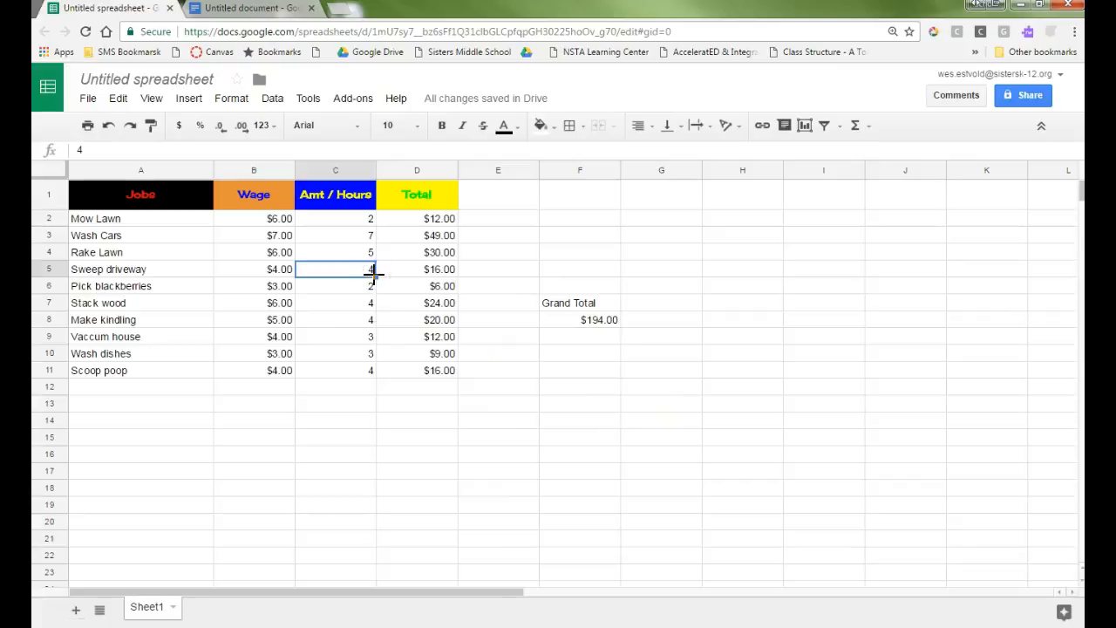
{"action": "key", "text": "Up"}
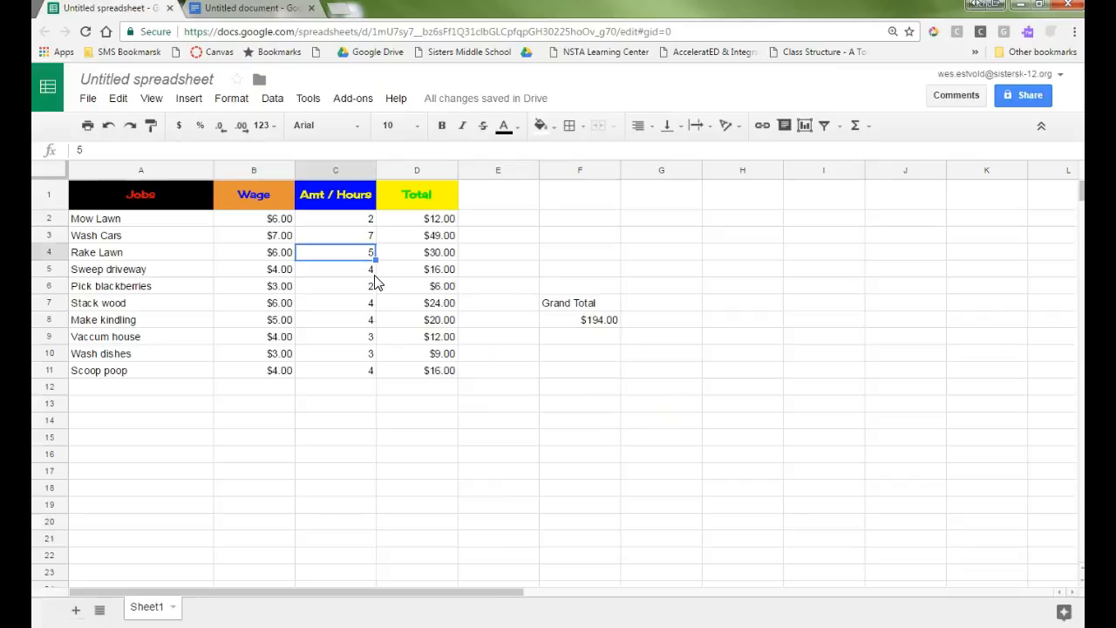
{"action": "left_click", "coordinate": [373, 272]}
{"action": "type", "text": "1"}
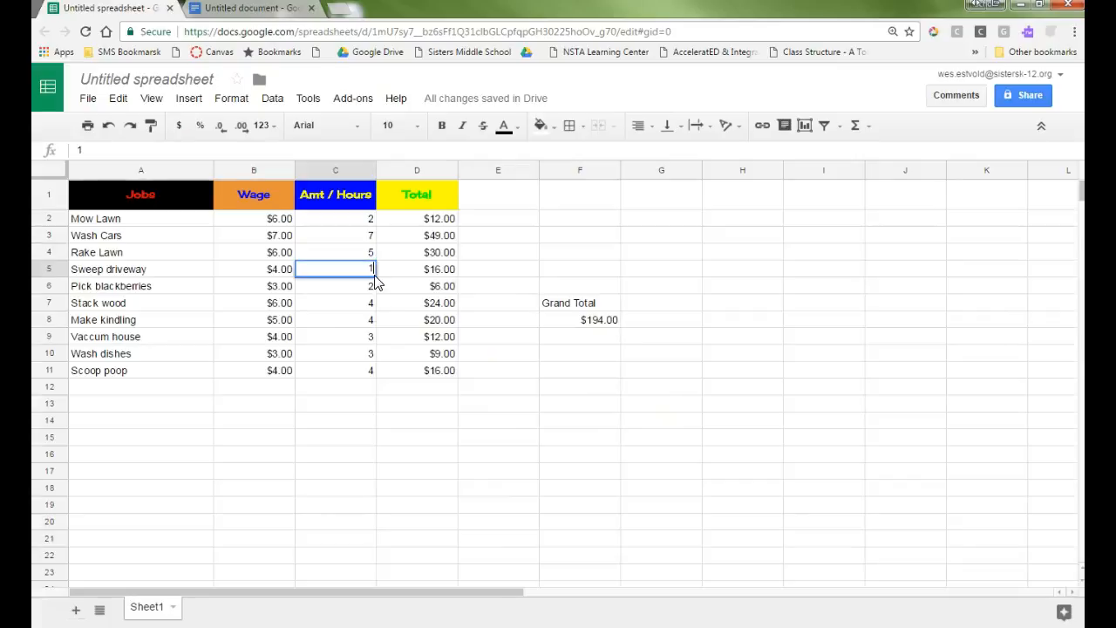
{"action": "key", "text": "Down"}
{"action": "key", "text": "Down"}
{"action": "key", "text": "Down"}
{"action": "type", "text": "1"}
{"action": "key", "text": "Up"}
{"action": "type", "text": "1"}
{"action": "key", "text": "Up"}
{"action": "key", "text": "Up"}
{"action": "key", "text": "Up"}
{"action": "key", "text": "Up"}
{"action": "type", "text": "1"}
{"action": "key", "text": "Down"}
{"action": "key", "text": "Down"}
{"action": "key", "text": "Down"}
{"action": "key", "text": "Down"}
{"action": "key", "text": "Down"}
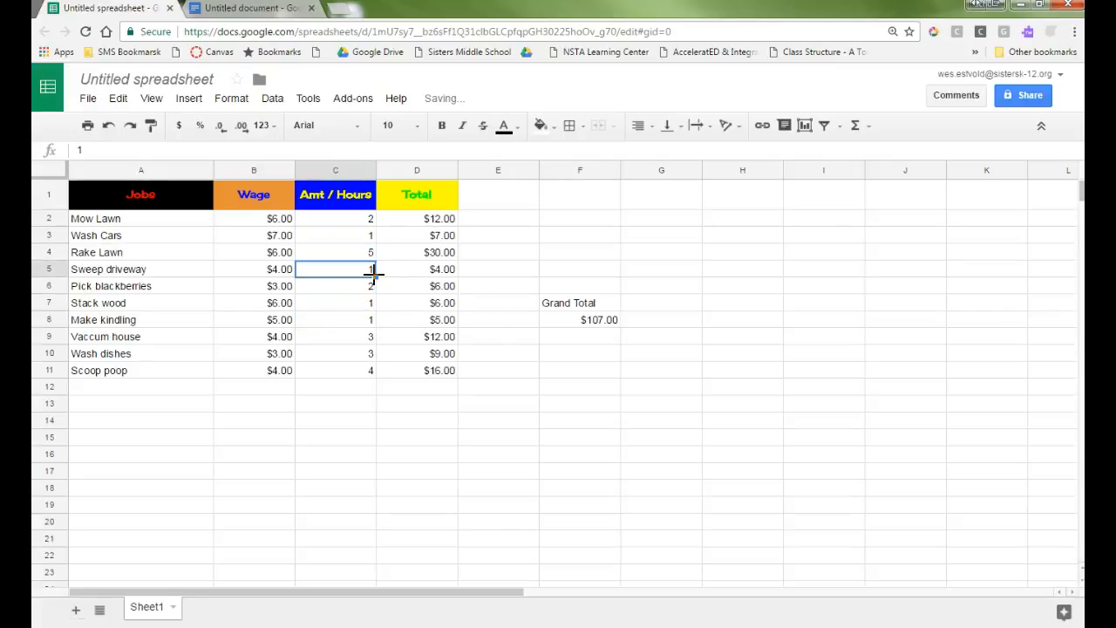
{"action": "key", "text": "Down"}
{"action": "key", "text": "Down"}
{"action": "key", "text": "Down"}
{"action": "type", "text": "1"}
{"action": "key", "text": "Up"}
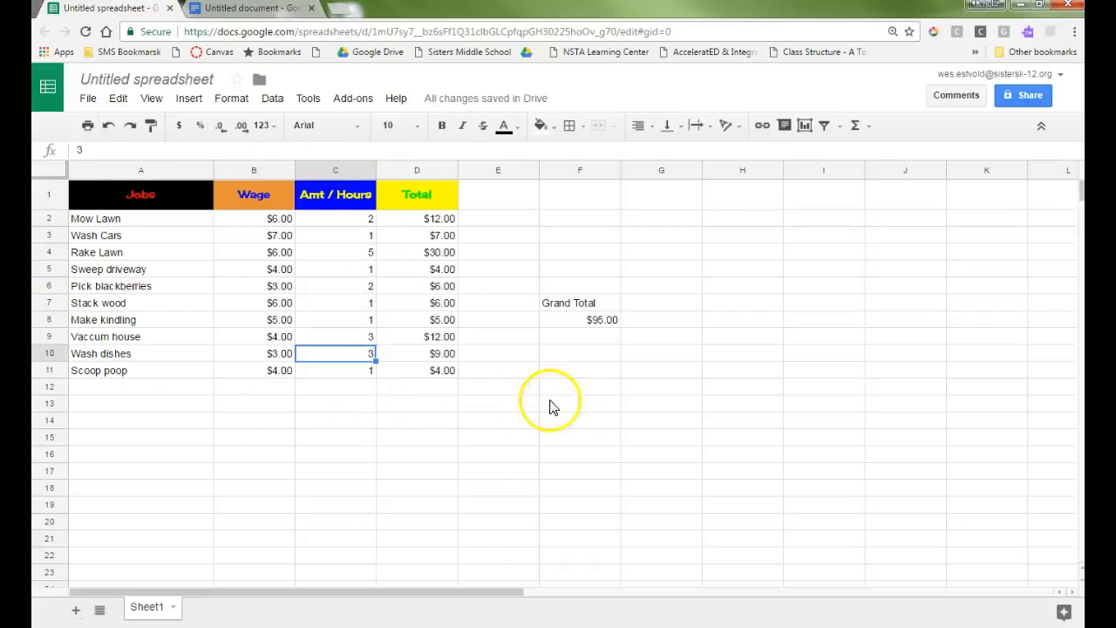
Rename the untitled spreadsheet as My Jobs.
{"action": "left_click", "coordinate": [155, 79]}
{"action": "type", "text": "My"}
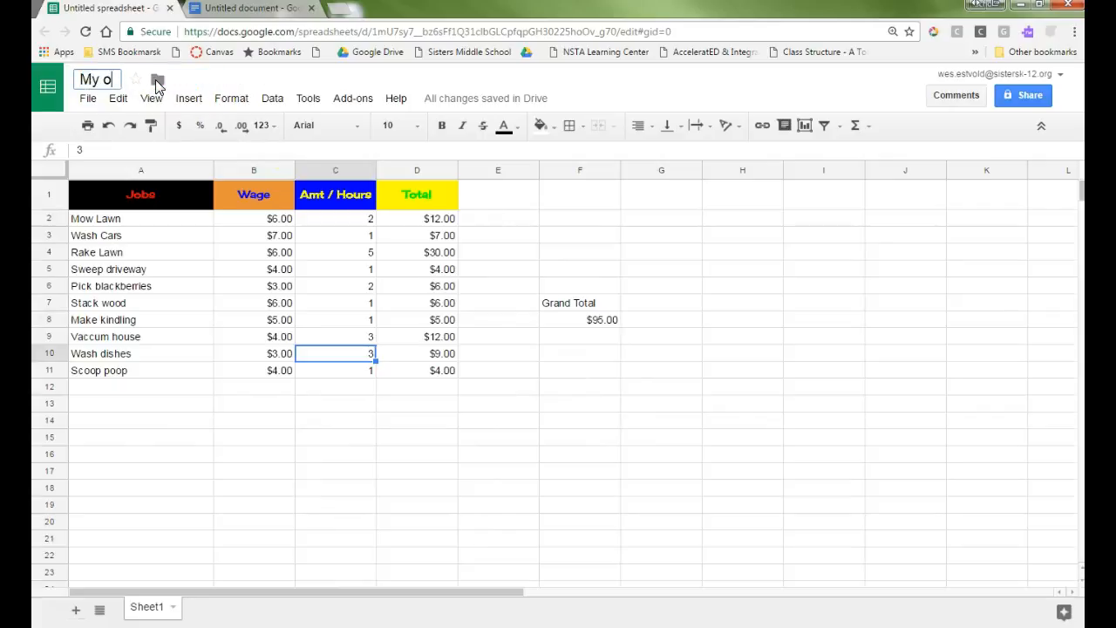
{"action": "type", "text": " Jobs"}
{"action": "left_click", "coordinate": [219, 77]}
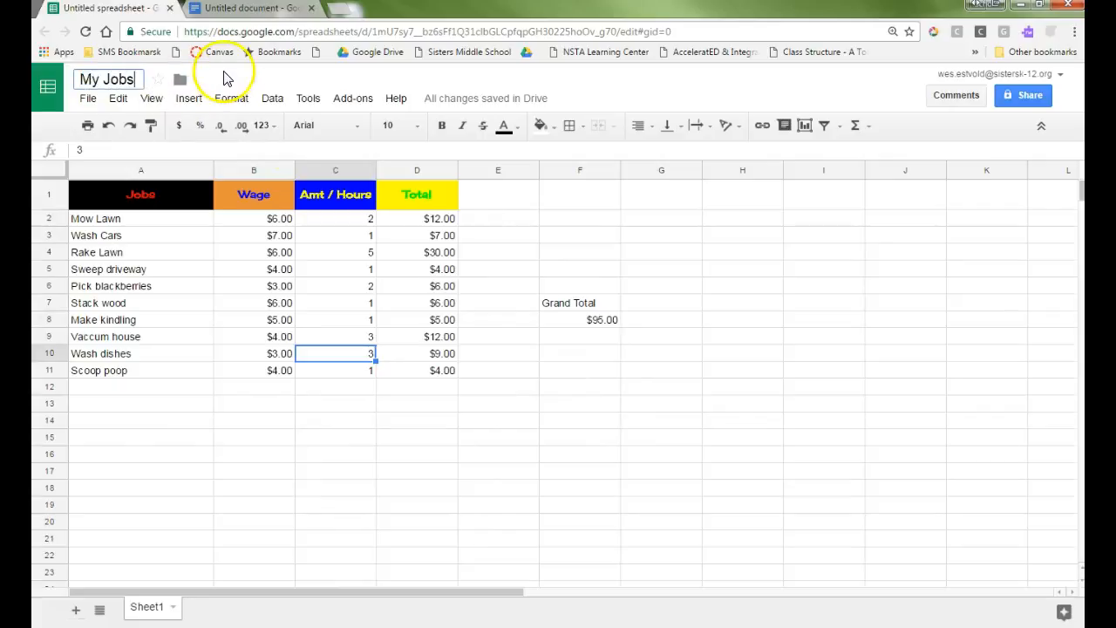